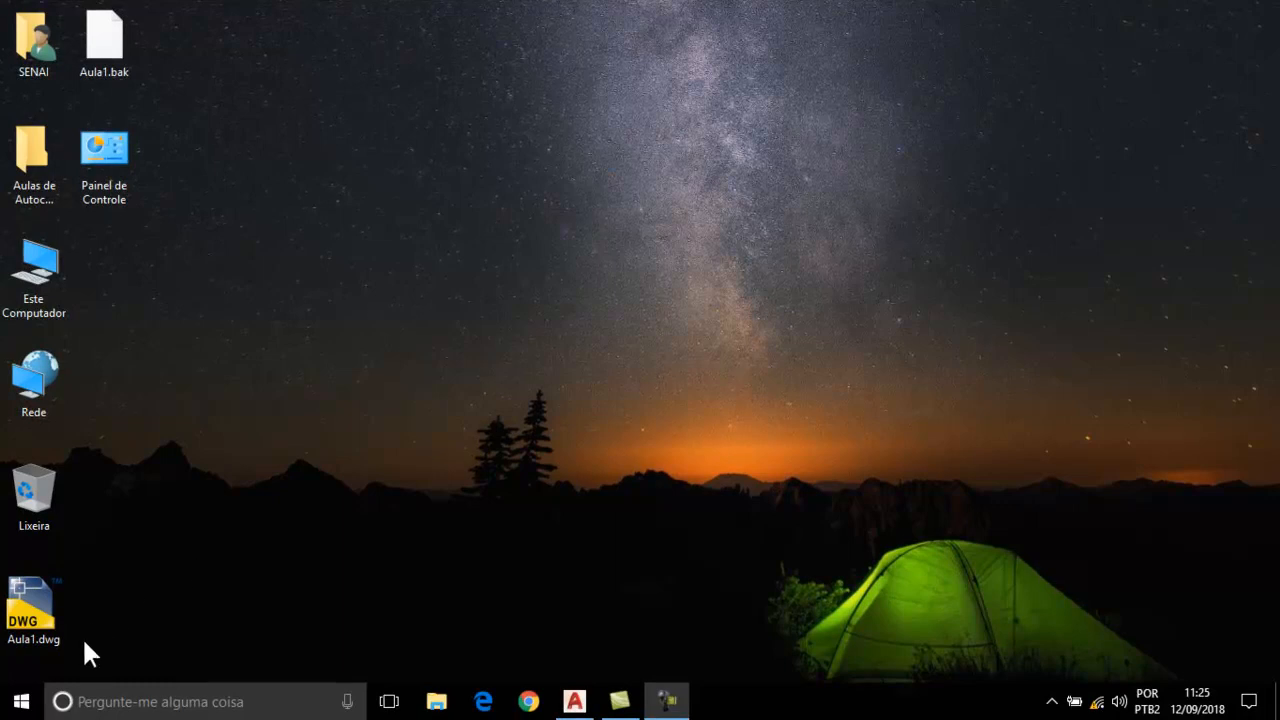
- Launch Word by searching for winword and create a blank document
click(21, 701)
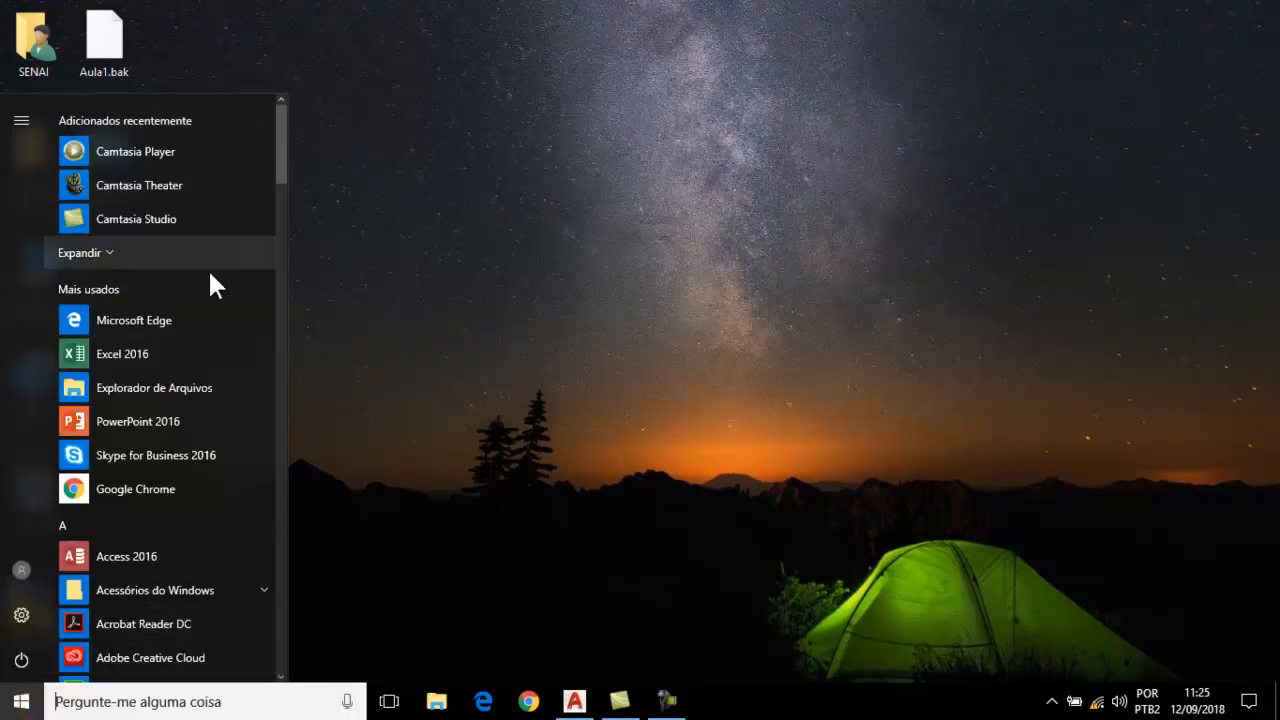
click(175, 703)
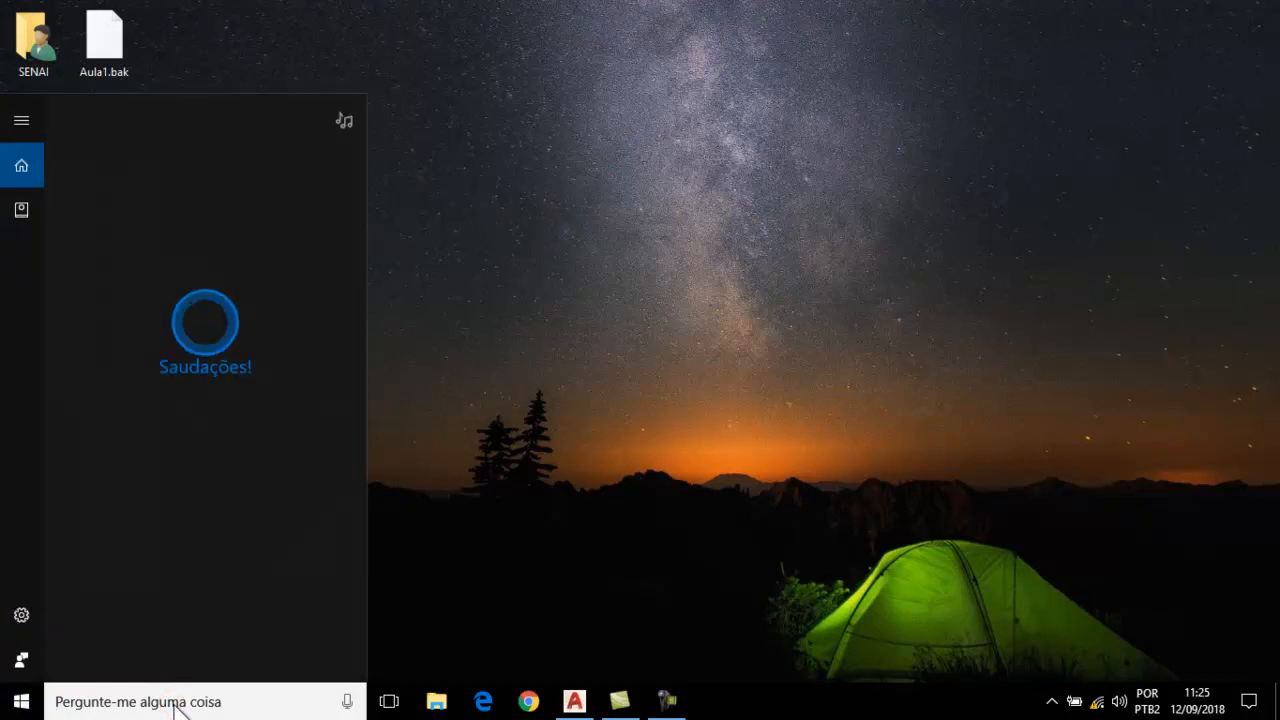
text(winword)
key(Return)
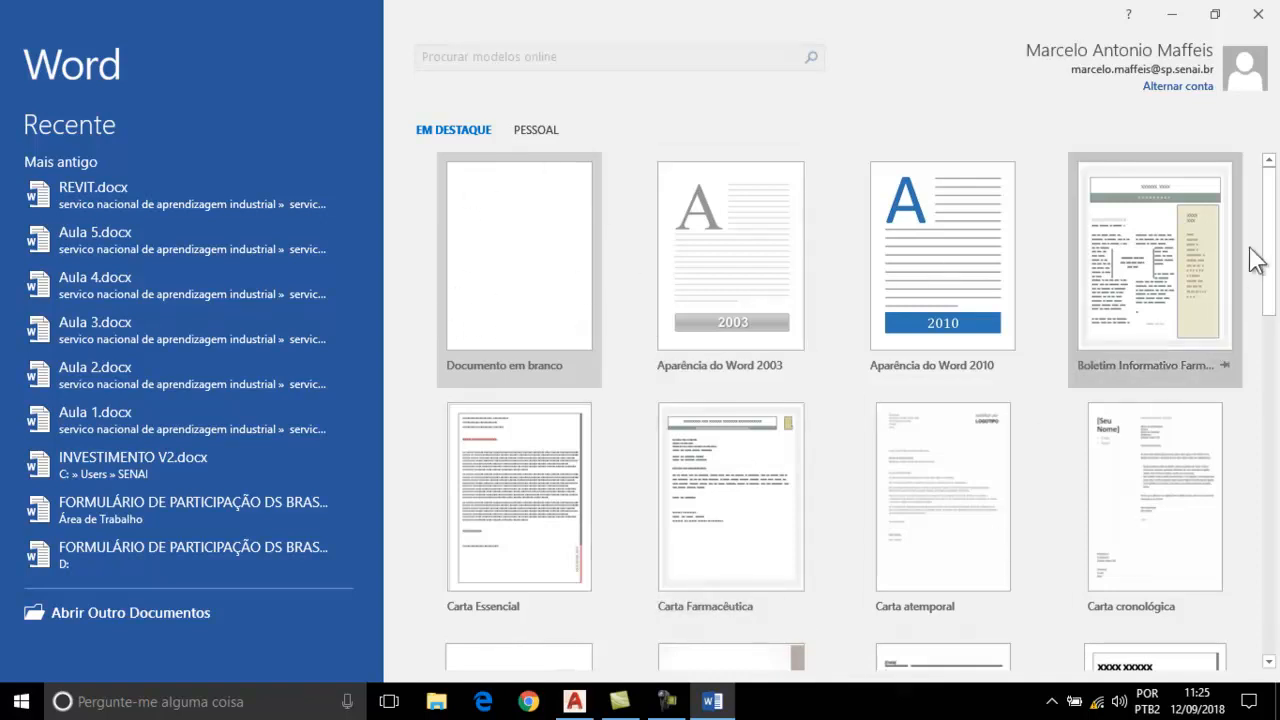
drag(1266, 234, 1276, 138)
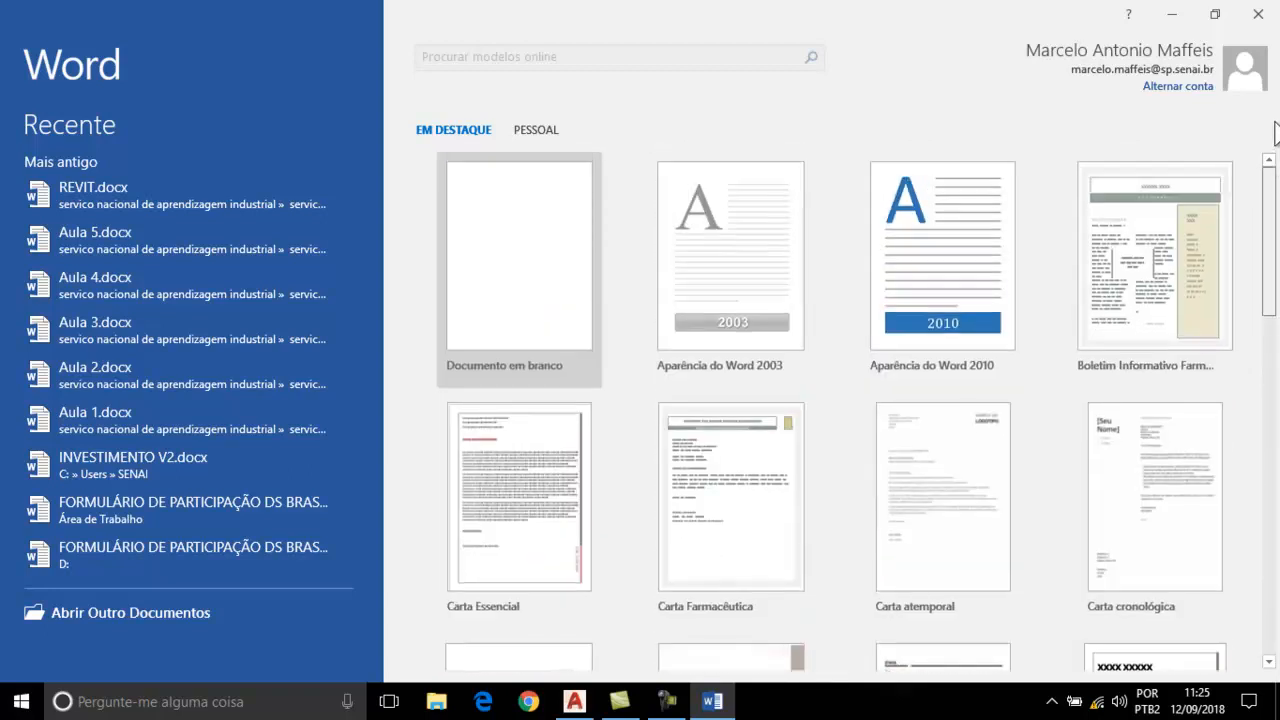
click(478, 256)
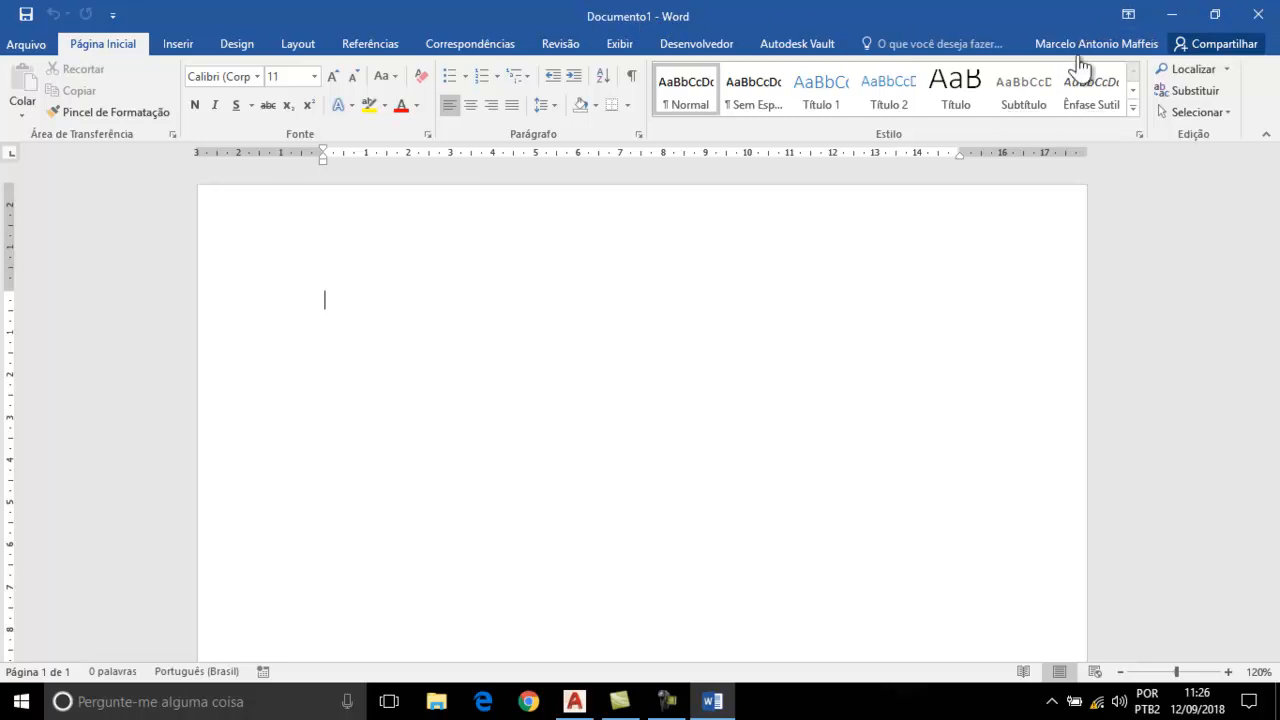
- Try auto-hiding the ribbon, and restore the display of both tabs and commands
click(1139, 15)
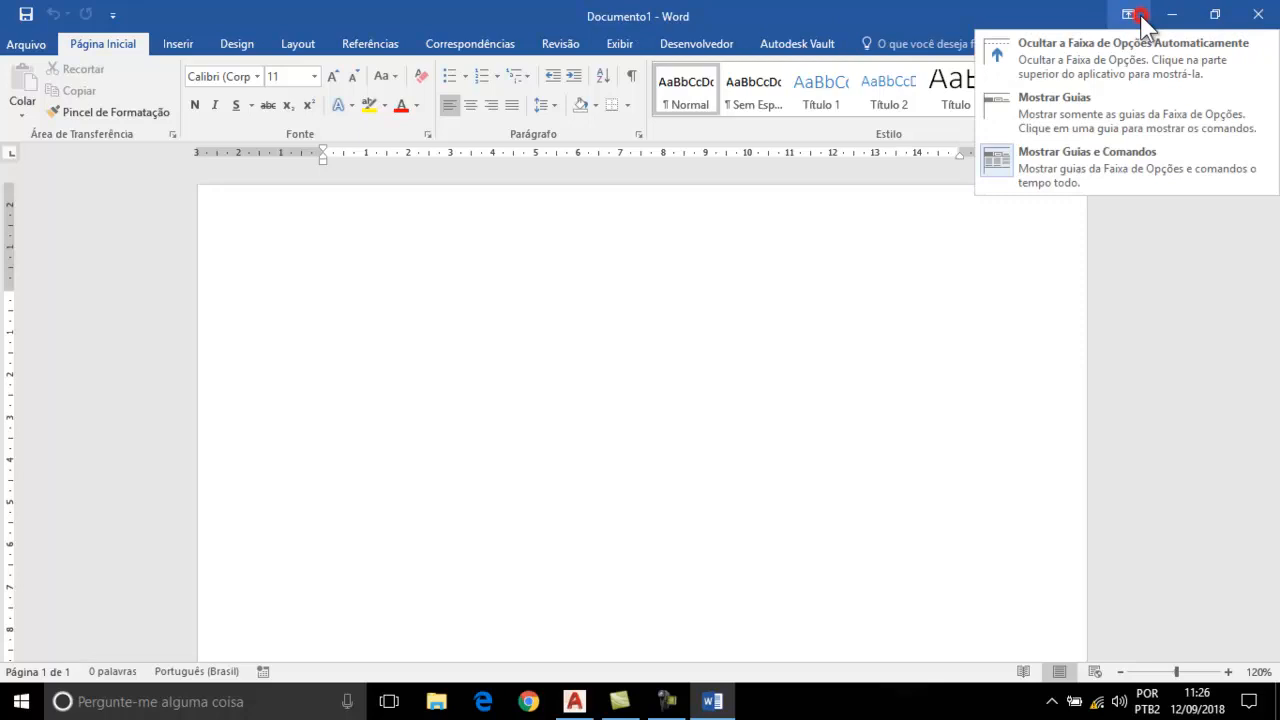
click(1070, 48)
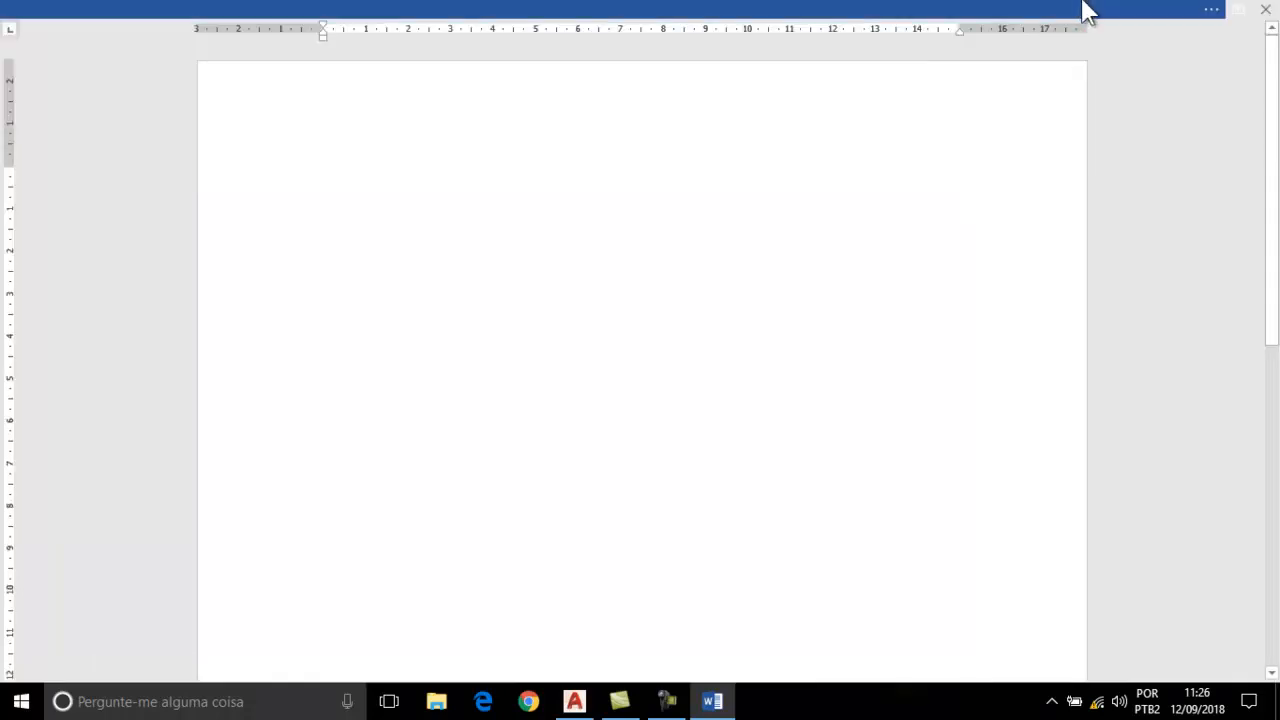
click(1211, 9)
click(1126, 15)
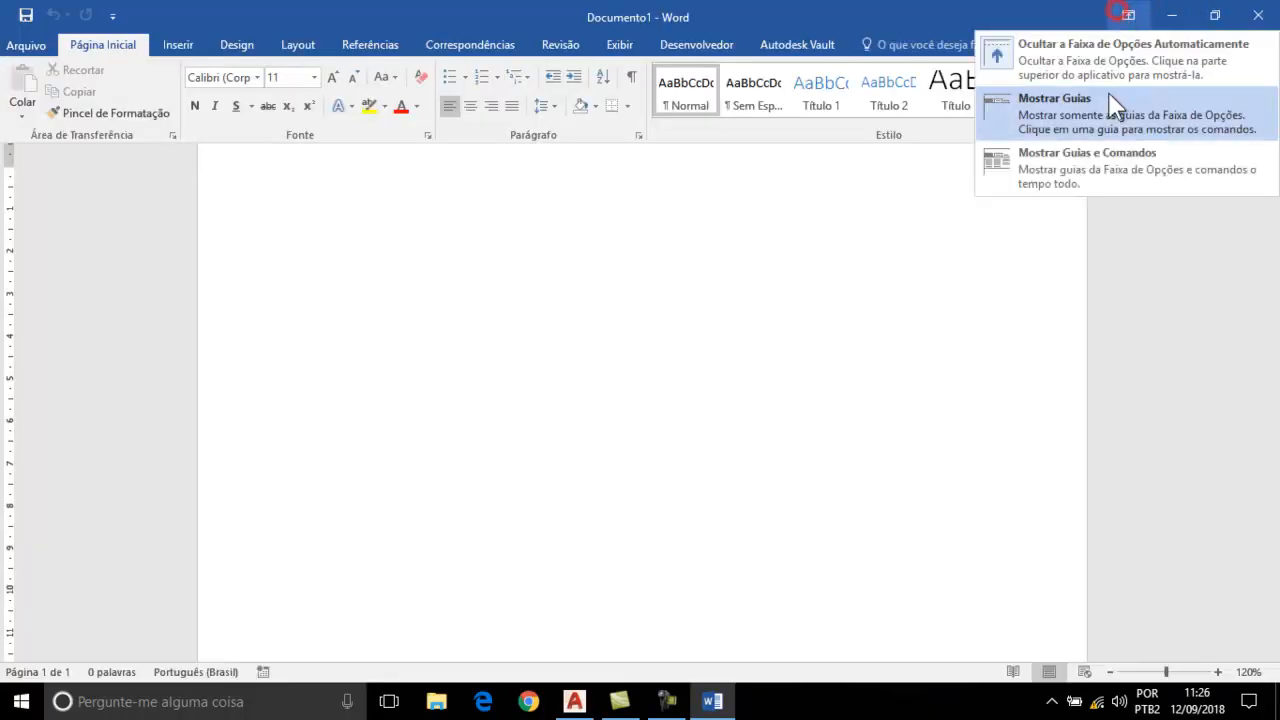
click(1072, 162)
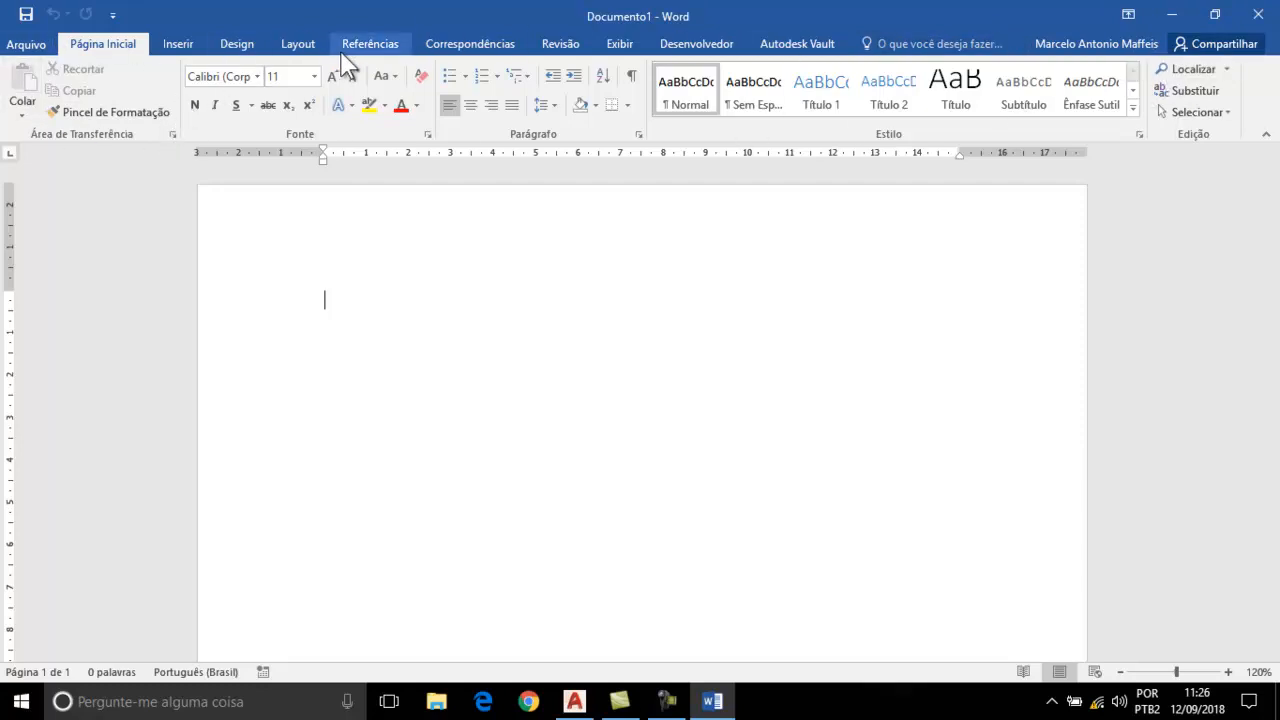
- Examine the file options and the insert, design, layout, references, mailings and review commands, ending on the home commands
click(27, 44)
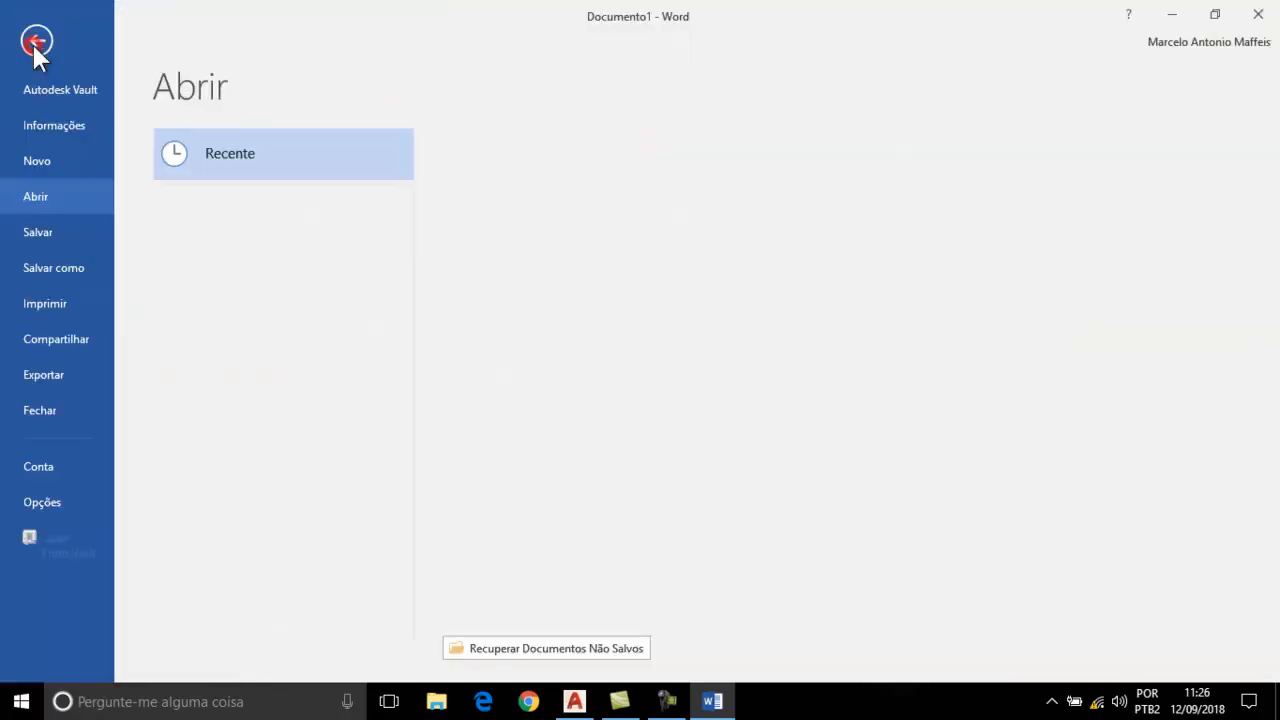
click(35, 42)
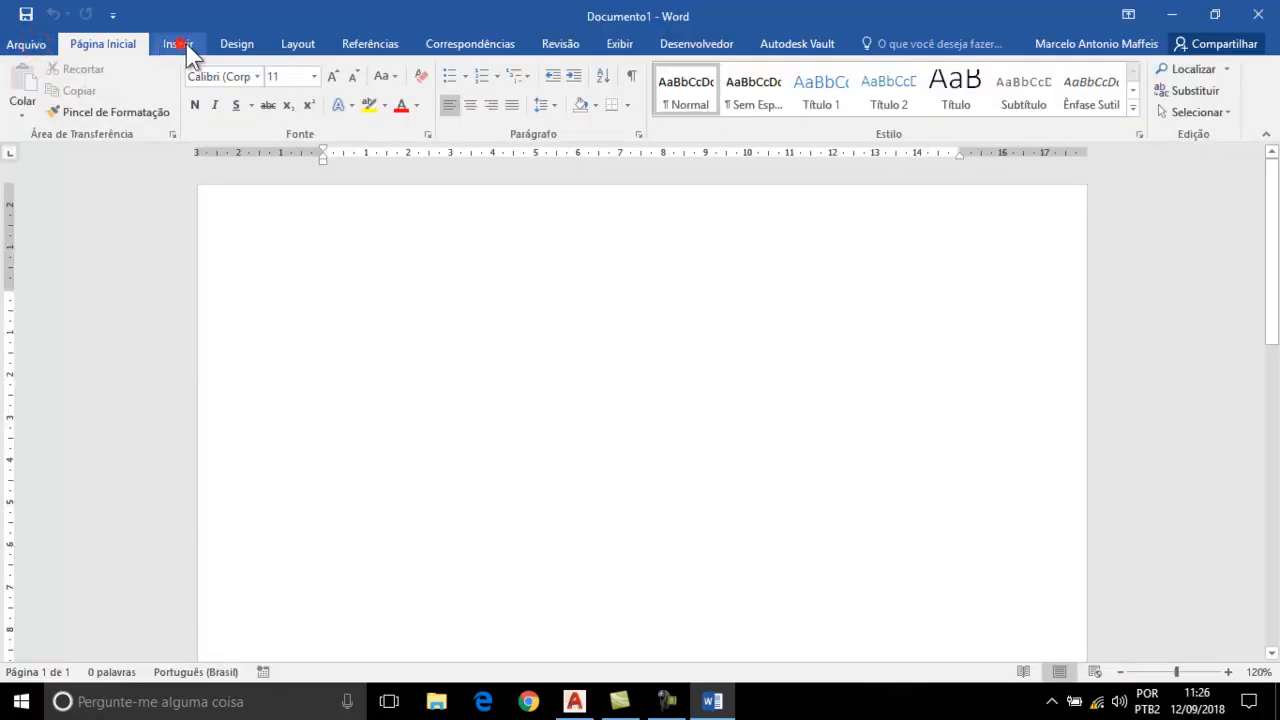
click(178, 44)
click(245, 44)
click(296, 44)
click(370, 44)
click(443, 44)
click(558, 44)
click(102, 44)
drag(1271, 233, 1271, 170)
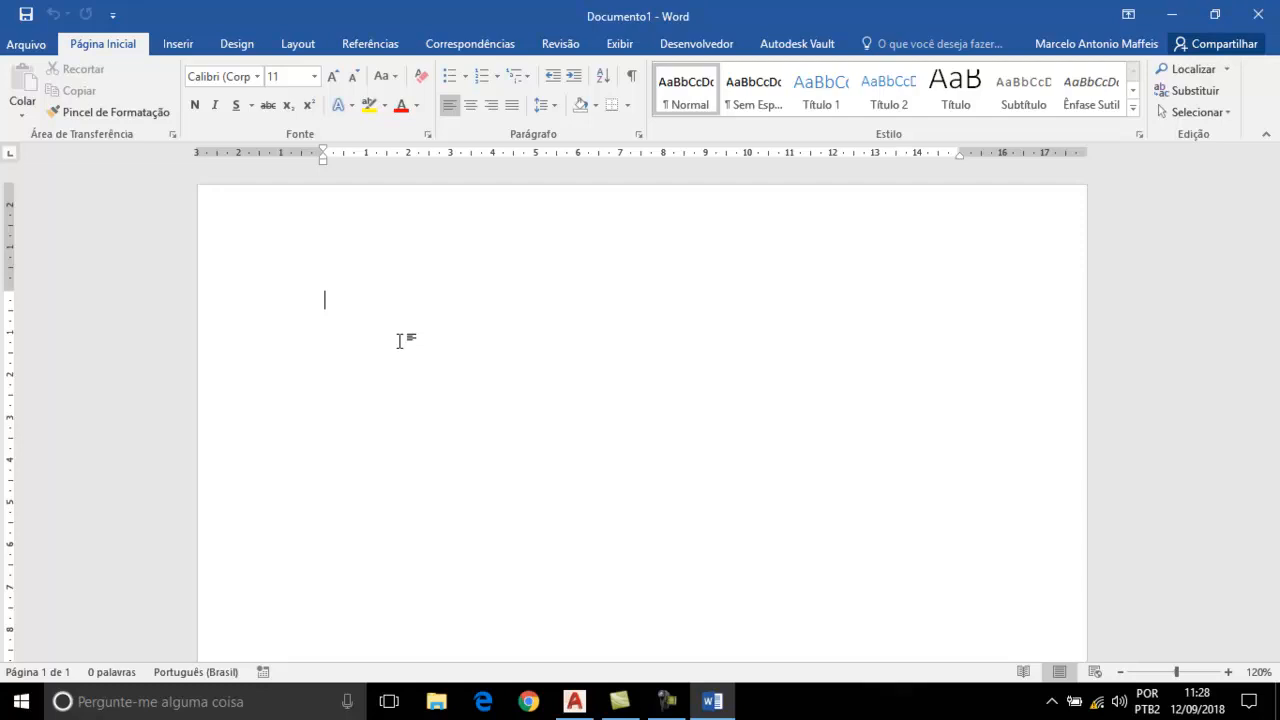
- Write five separate lines reading Digitação, Edição, Formatação, Inserção and Ferramentas extras
text(Di)
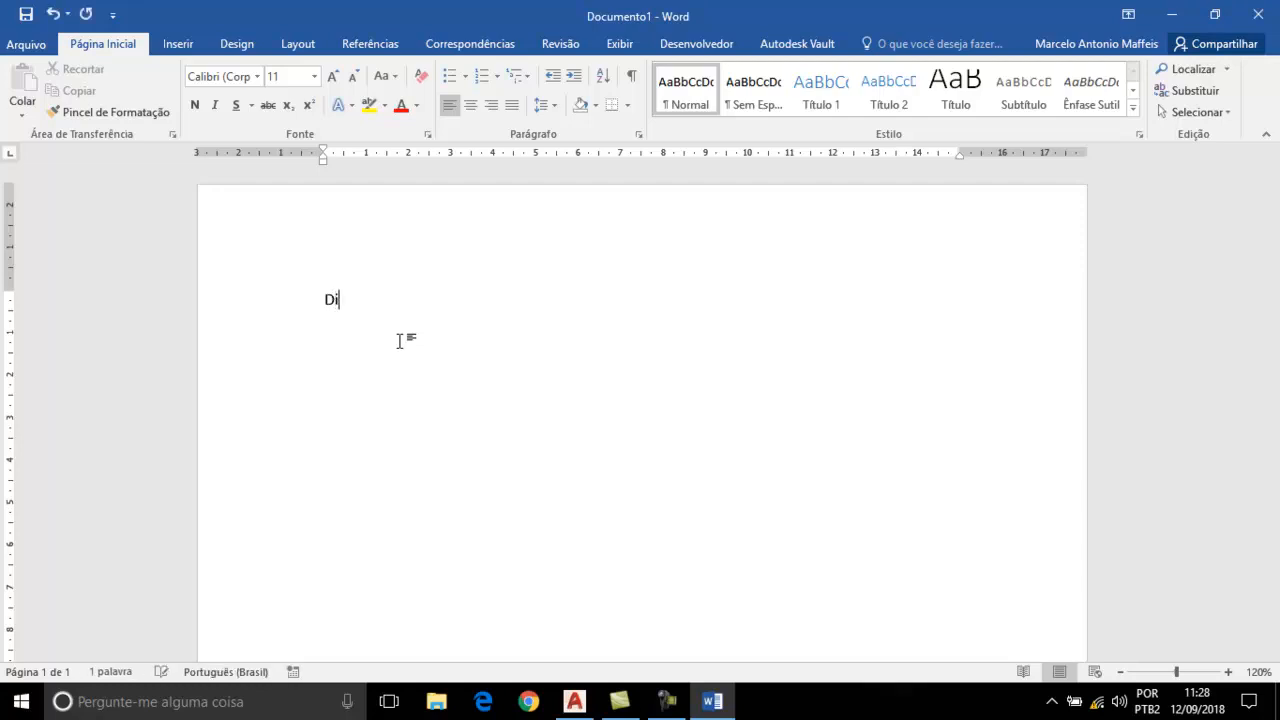
text(gitação)
key(Return)
text(Edição )
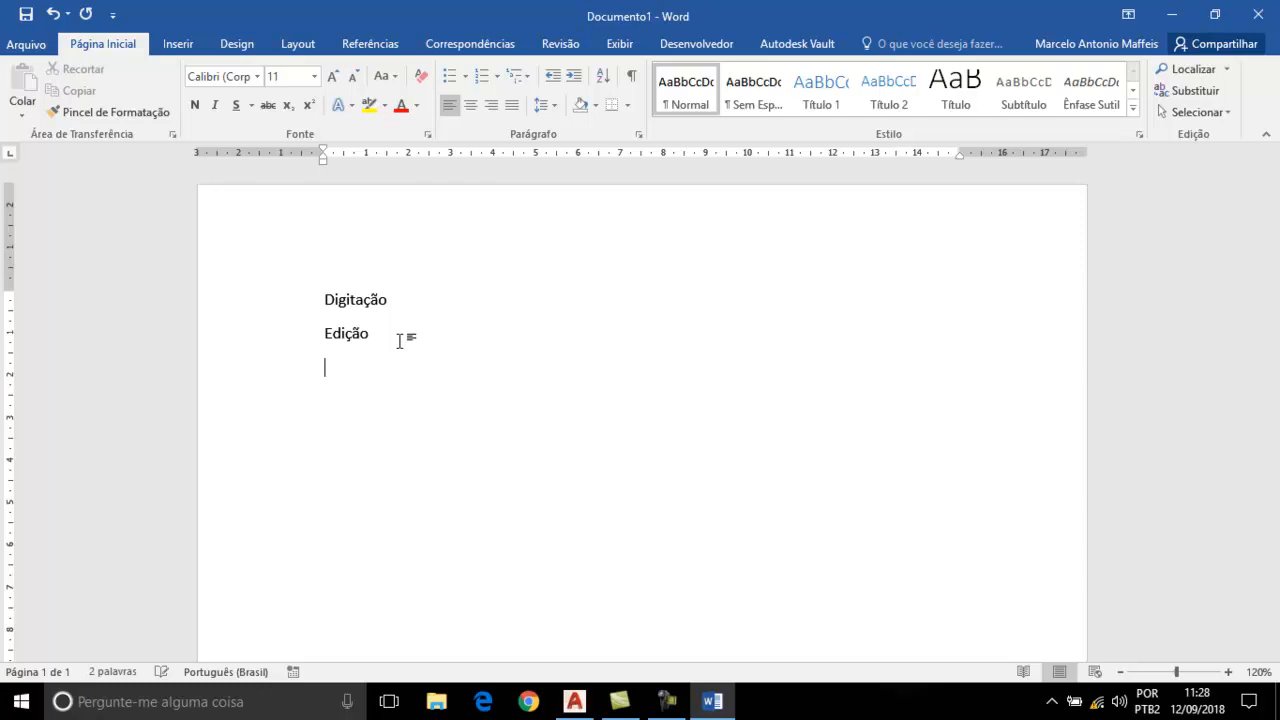
text(Formata)
text(ção )
text(Inserção)
key(Return)
text(Ferramentas extras)
key(Return)
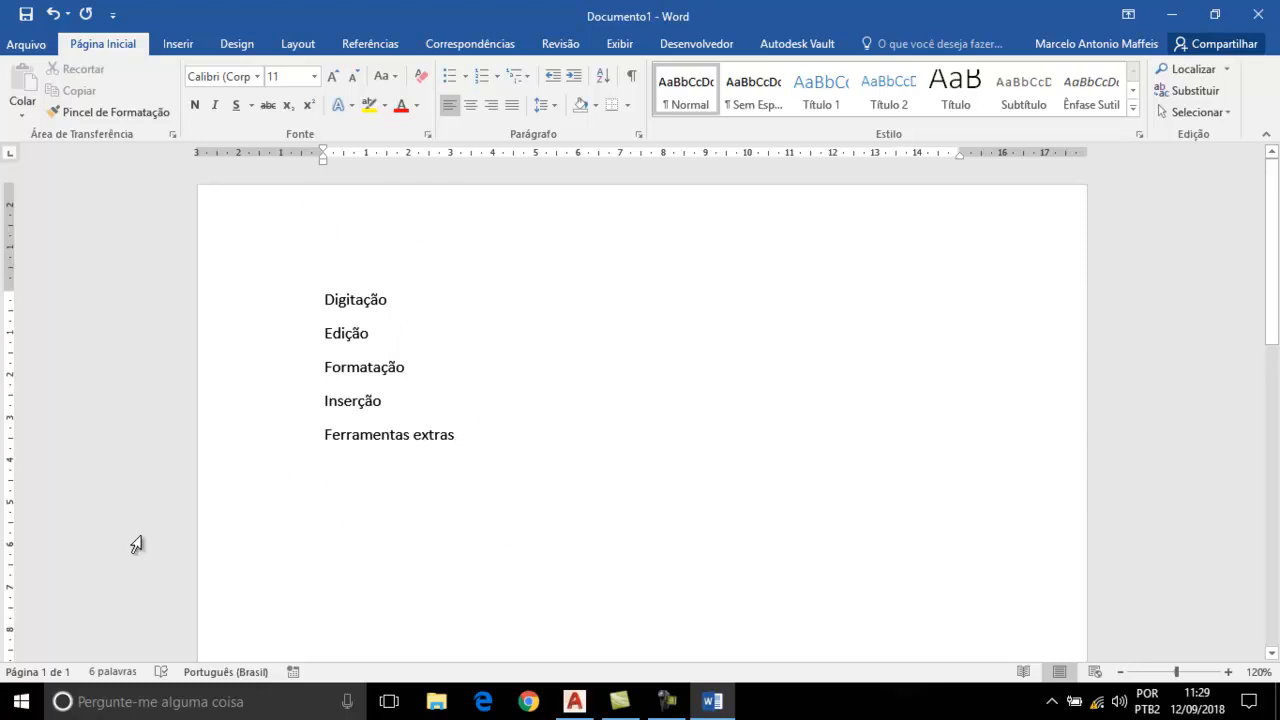
- Replace the five lines with two paragraphs of sample text generated by =rand(2,3)
drag(237, 432, 234, 300)
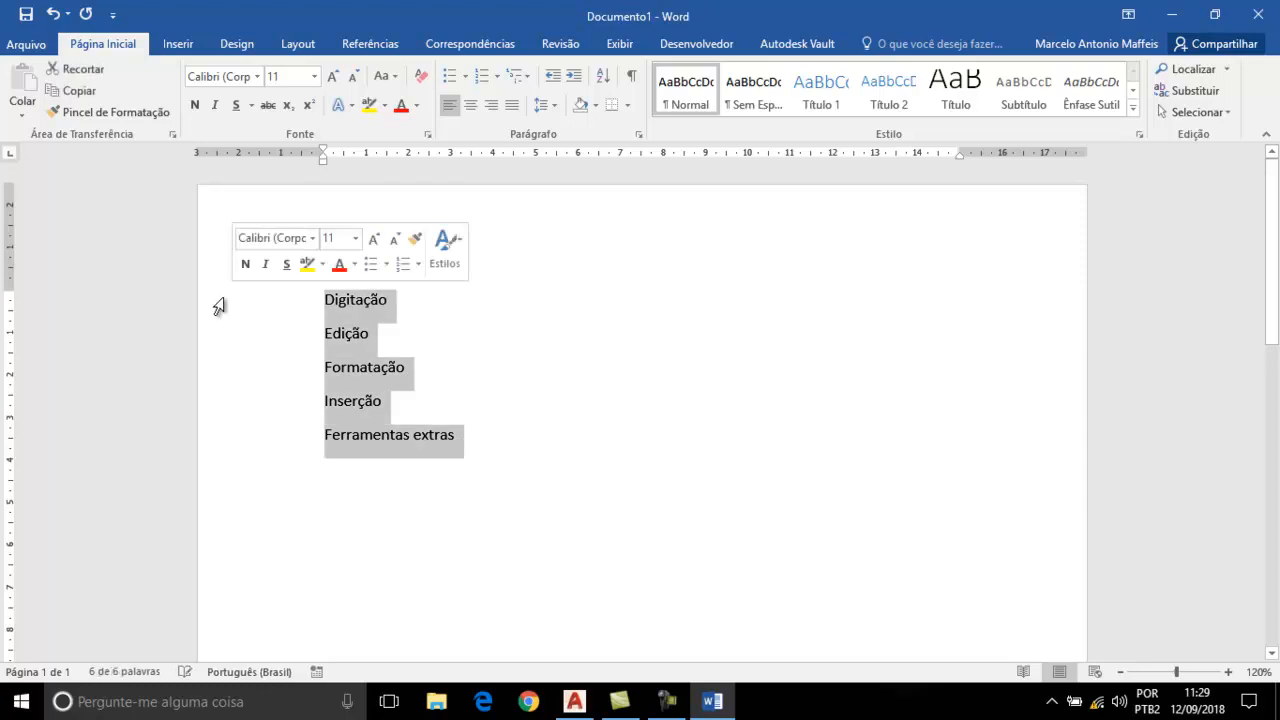
key(Delete)
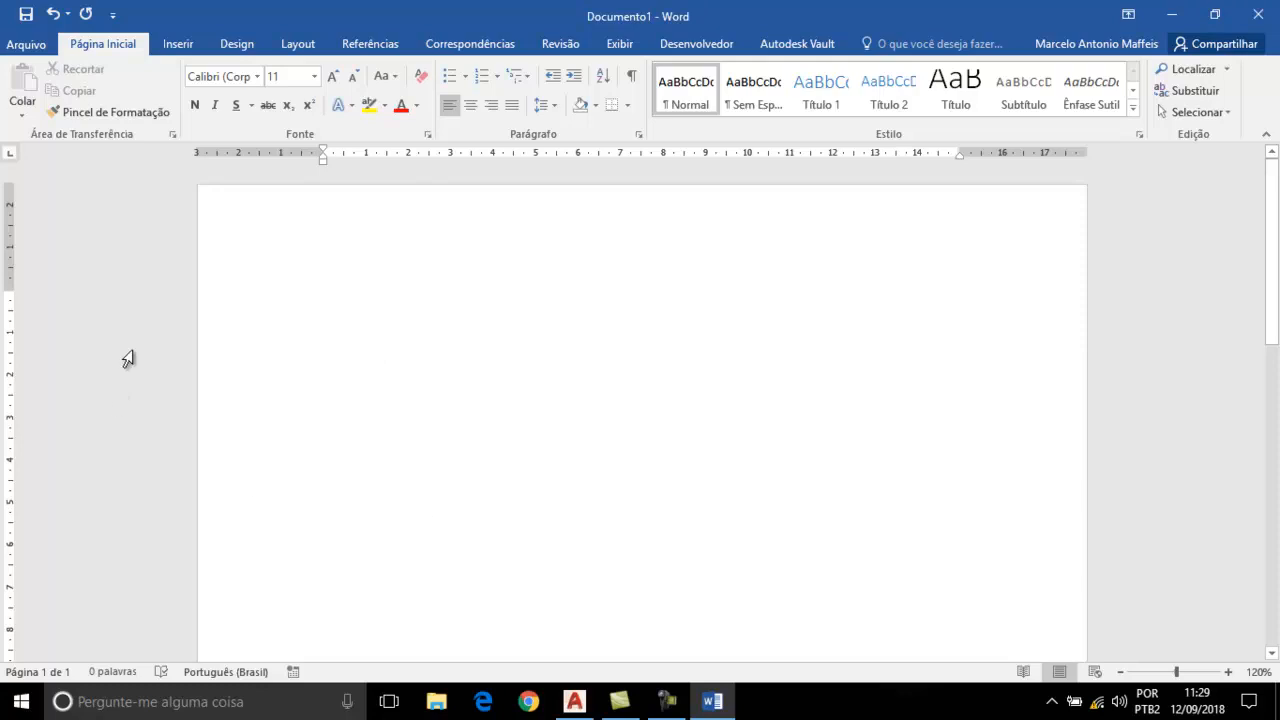
text(=)
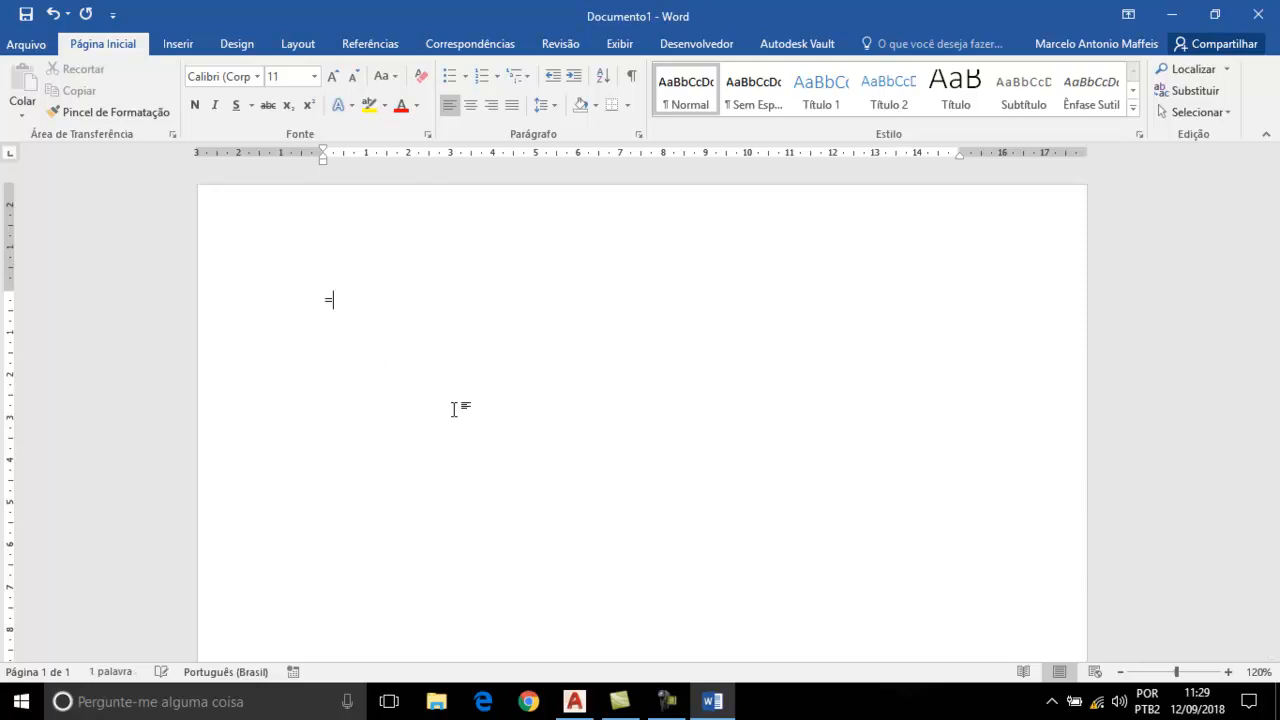
text(rand()
text(2,3))
key(Return)
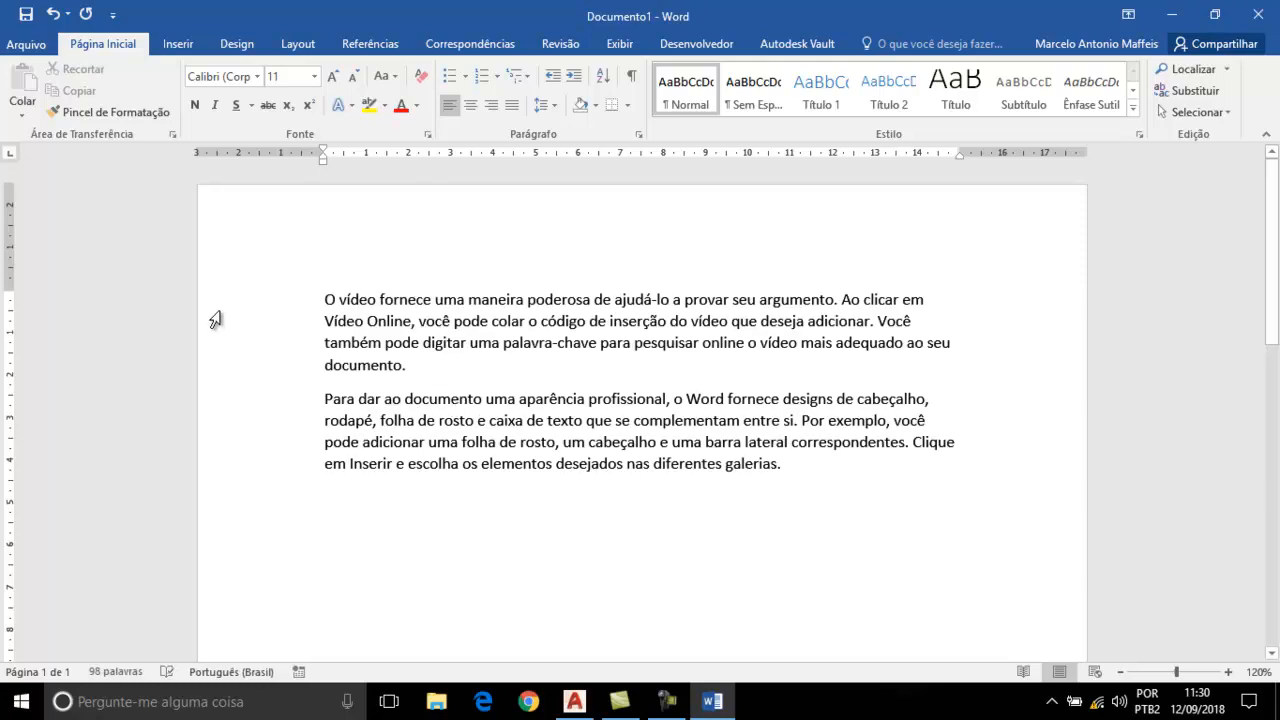
- Select both paragraphs, and select only the opening words of the first line instead
drag(247, 305, 248, 481)
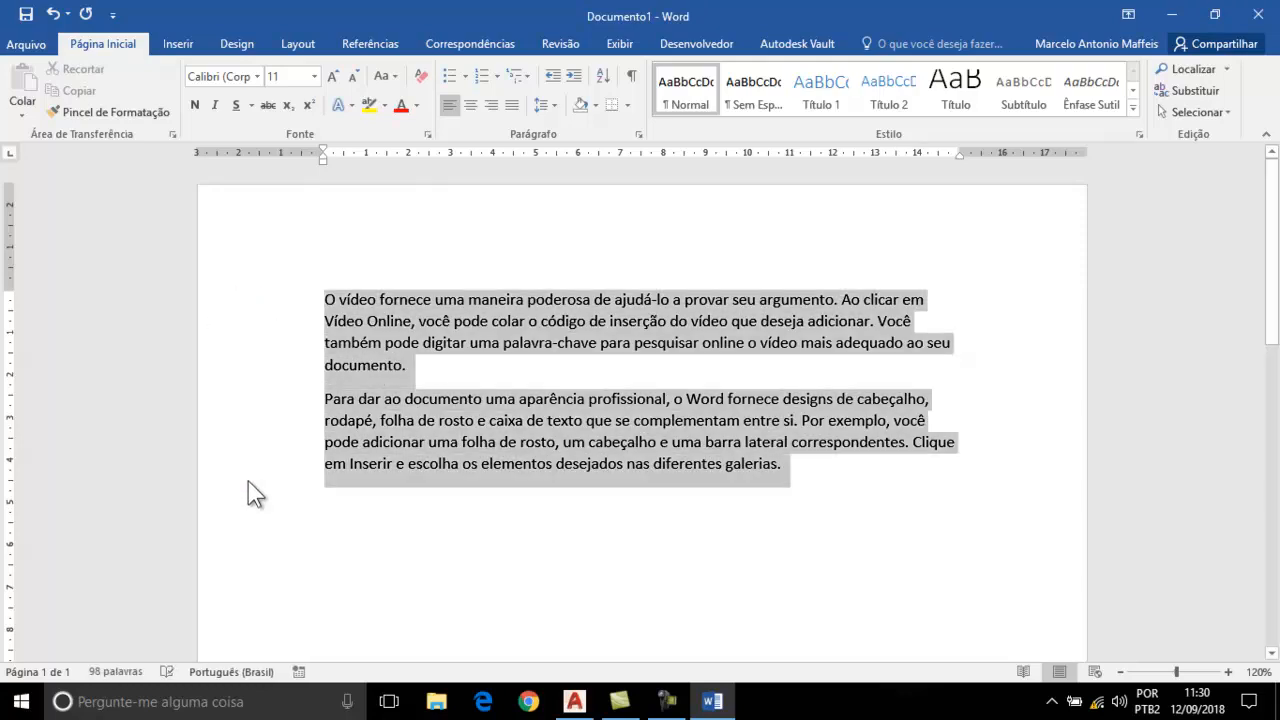
click(586, 360)
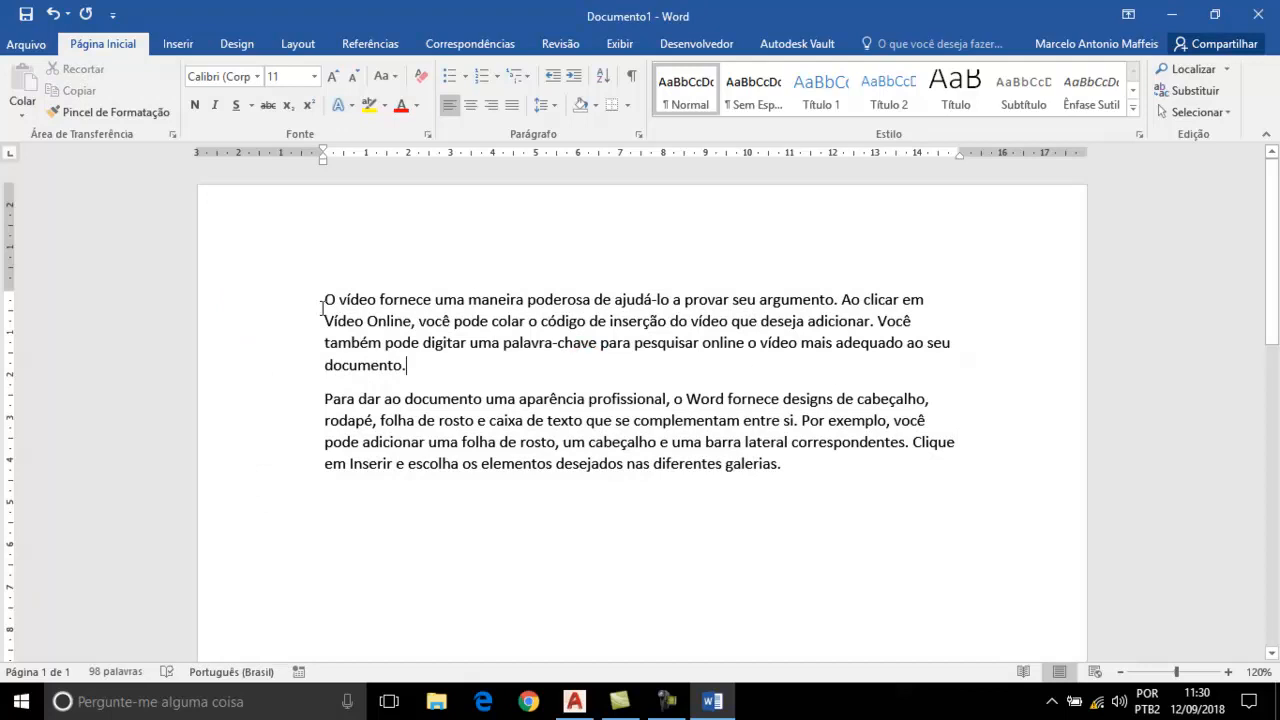
drag(323, 300, 626, 298)
click(543, 378)
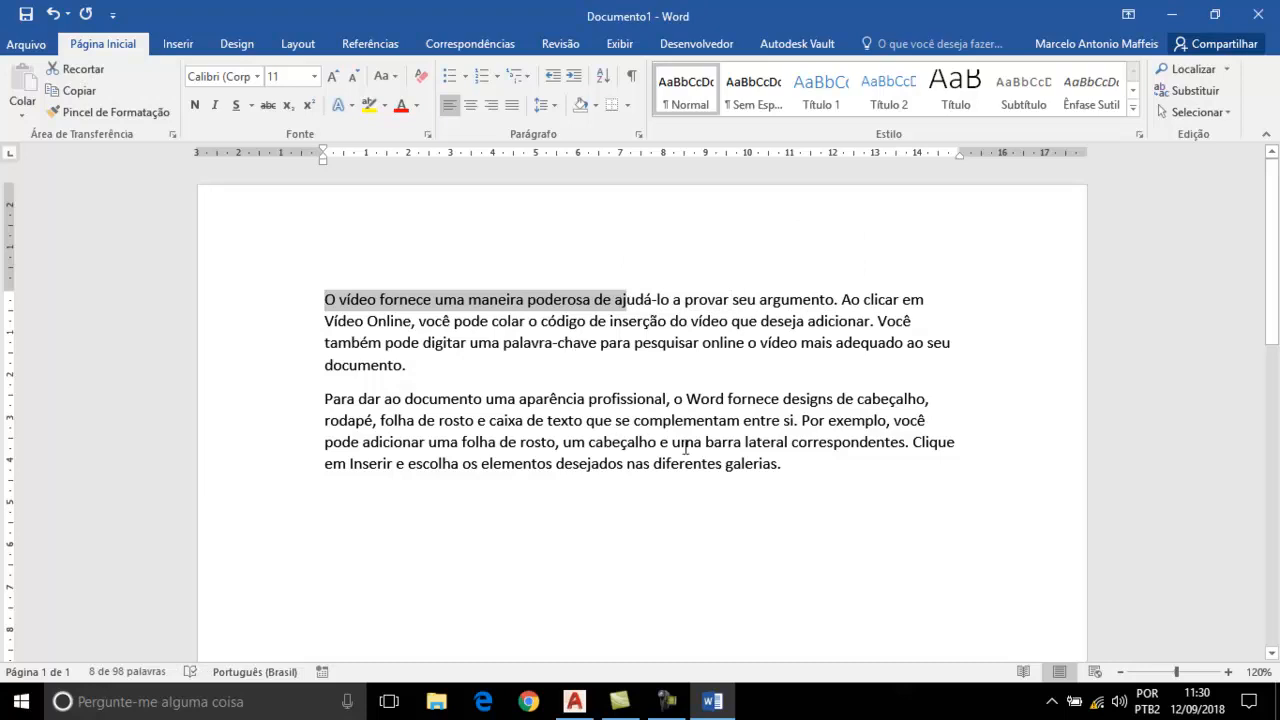
- Select the first paragraph and the second line of the second paragraph in turn, and clear the selection
click(330, 294)
drag(327, 293, 632, 373)
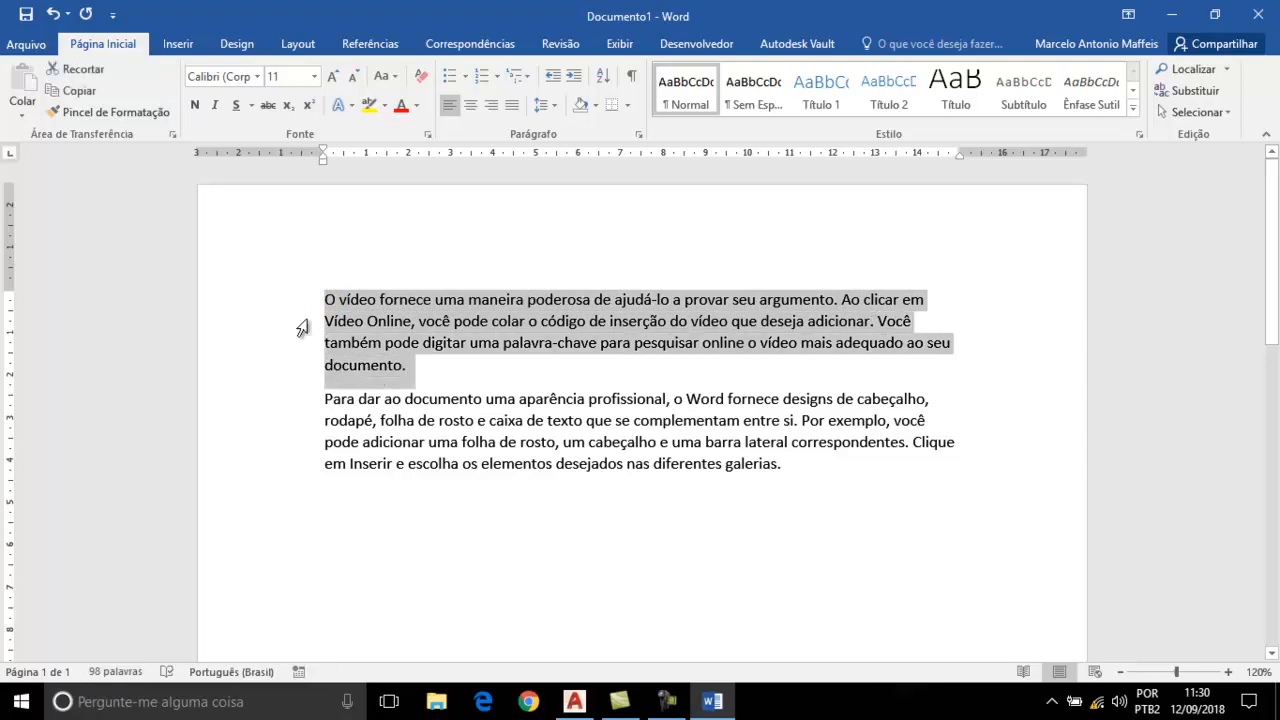
click(278, 310)
click(250, 418)
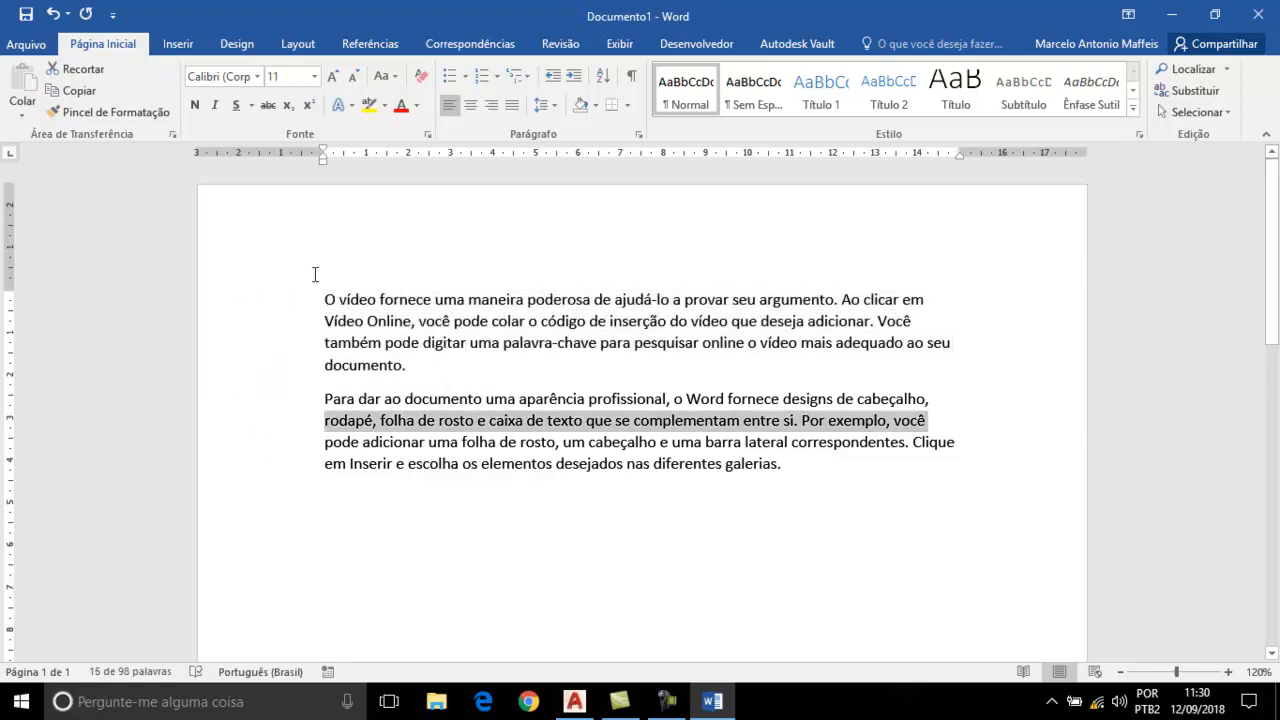
click(525, 506)
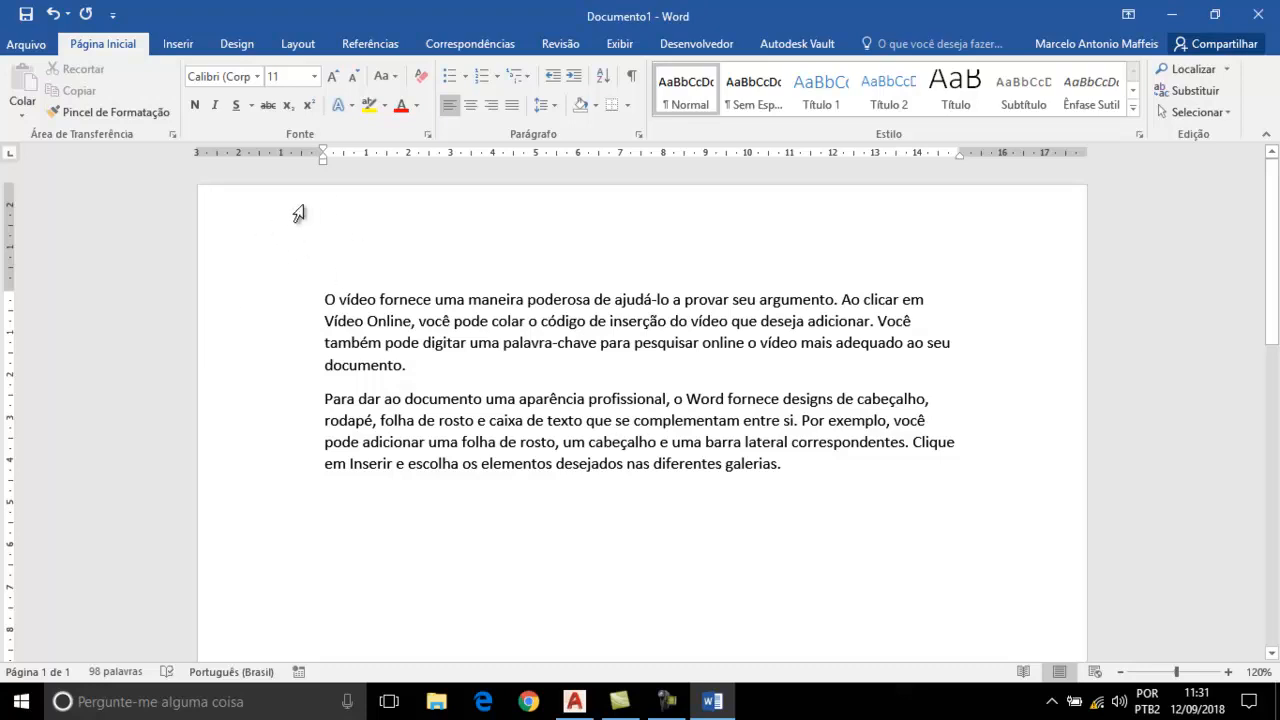
- Select individual whole lines of the two paragraphs one at a time, ending on the first line
click(276, 252)
click(241, 303)
click(243, 324)
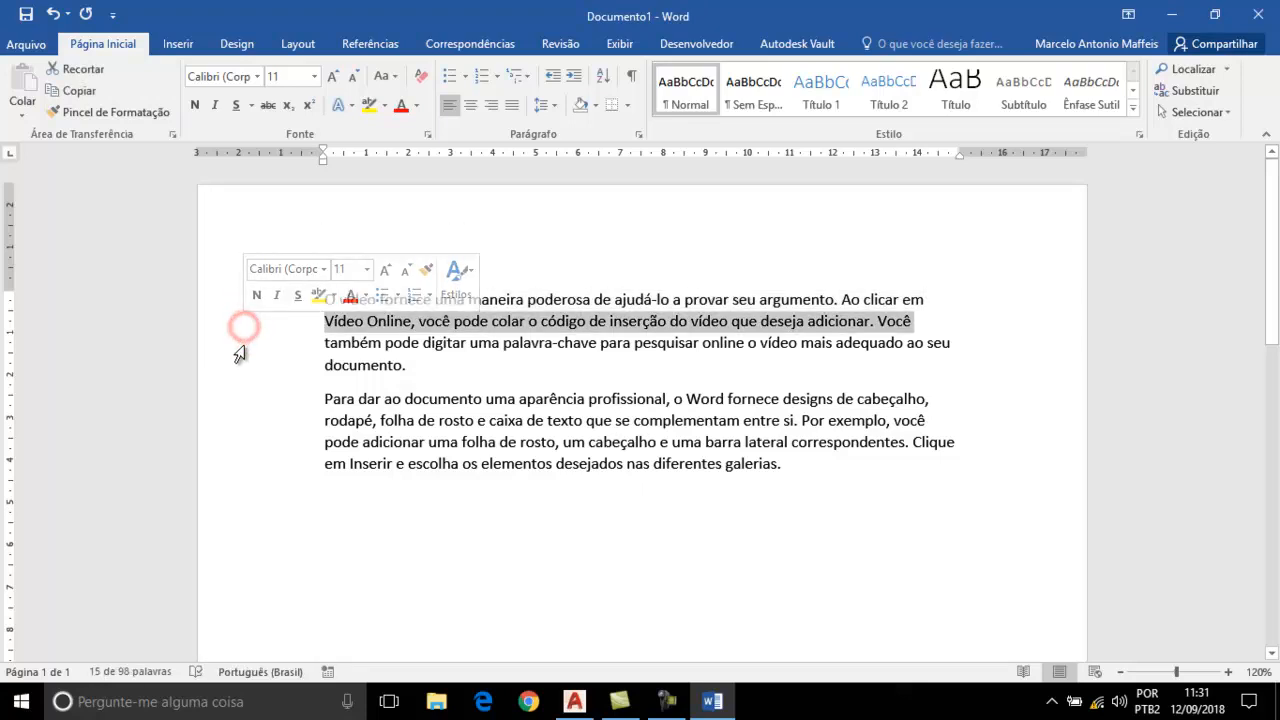
click(241, 346)
click(240, 366)
click(233, 416)
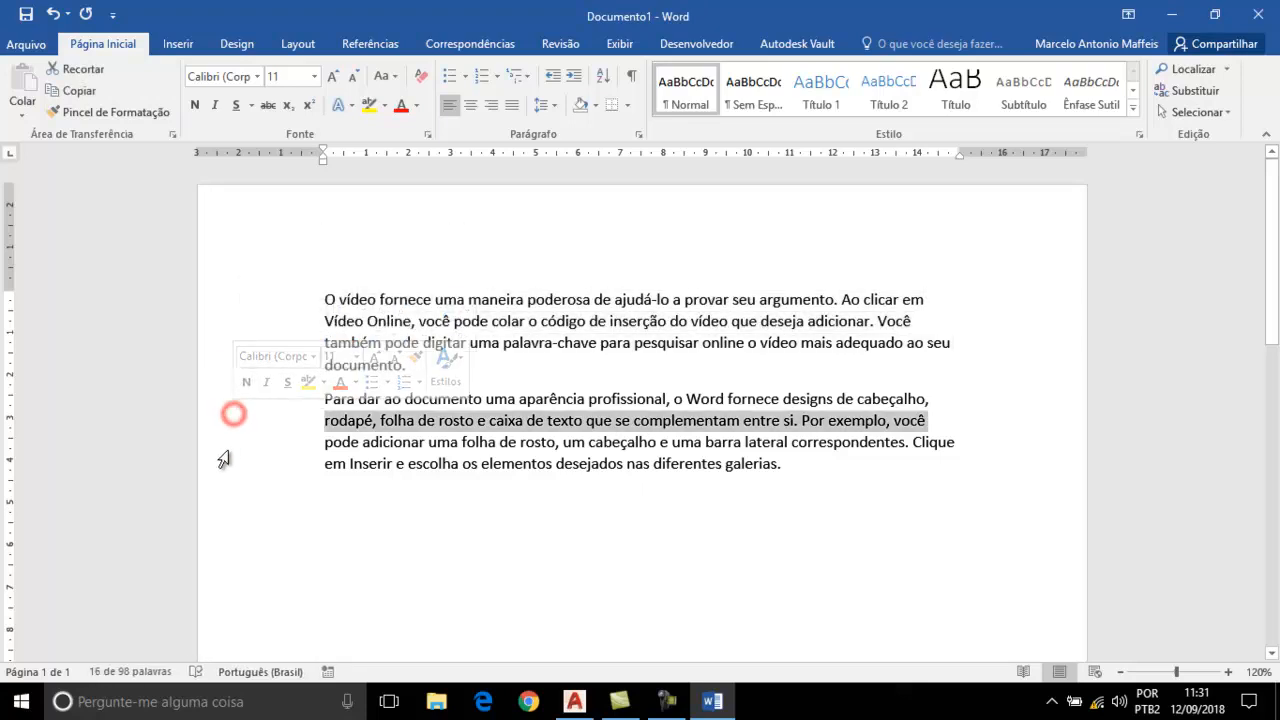
click(226, 460)
click(228, 222)
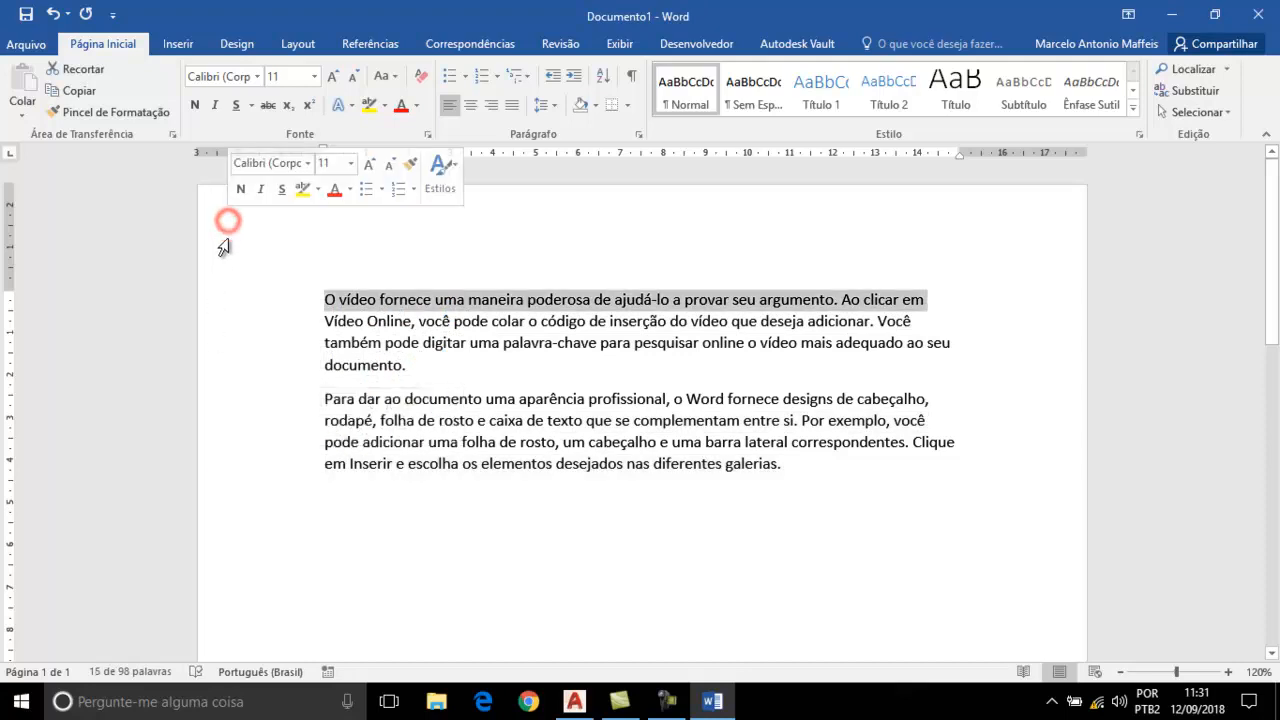
click(244, 352)
click(251, 233)
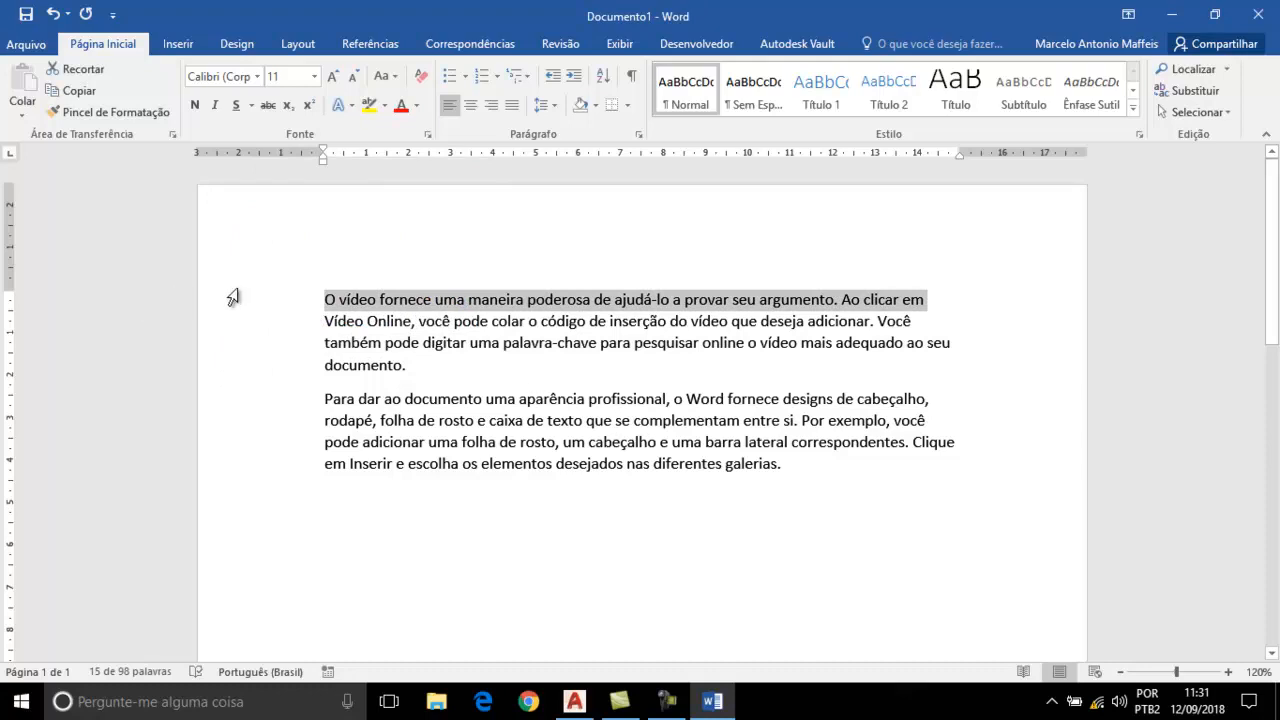
- Select the non-adjacent lines starting "Vídeo Online", "Para dar ao documento" and "pode adicionar" together, and clear the selection
click(230, 327)
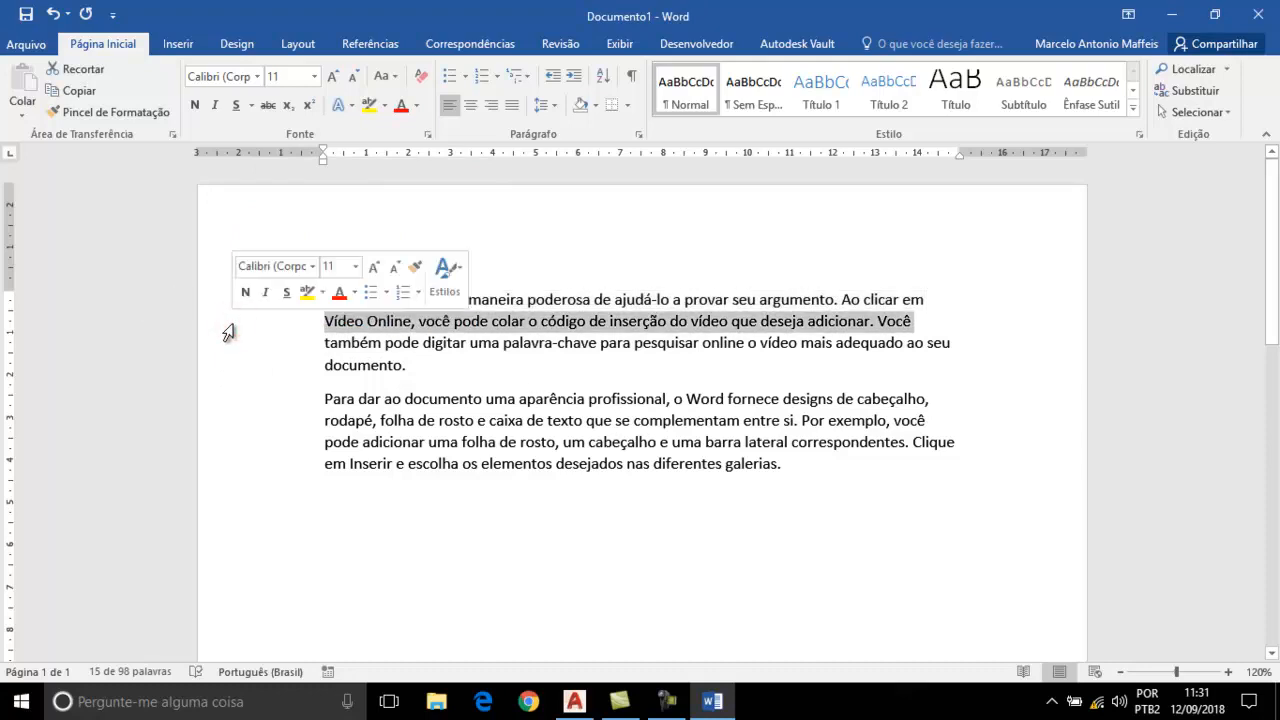
ctrl+click(245, 400)
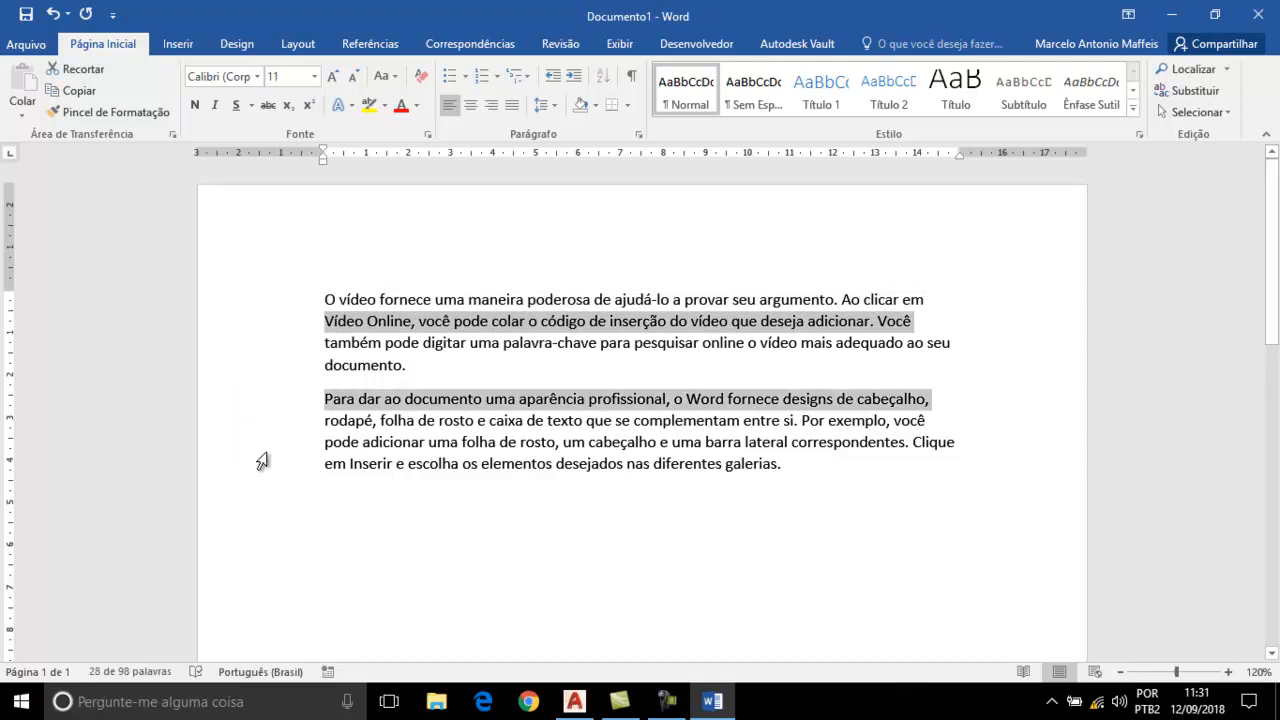
ctrl+click(262, 443)
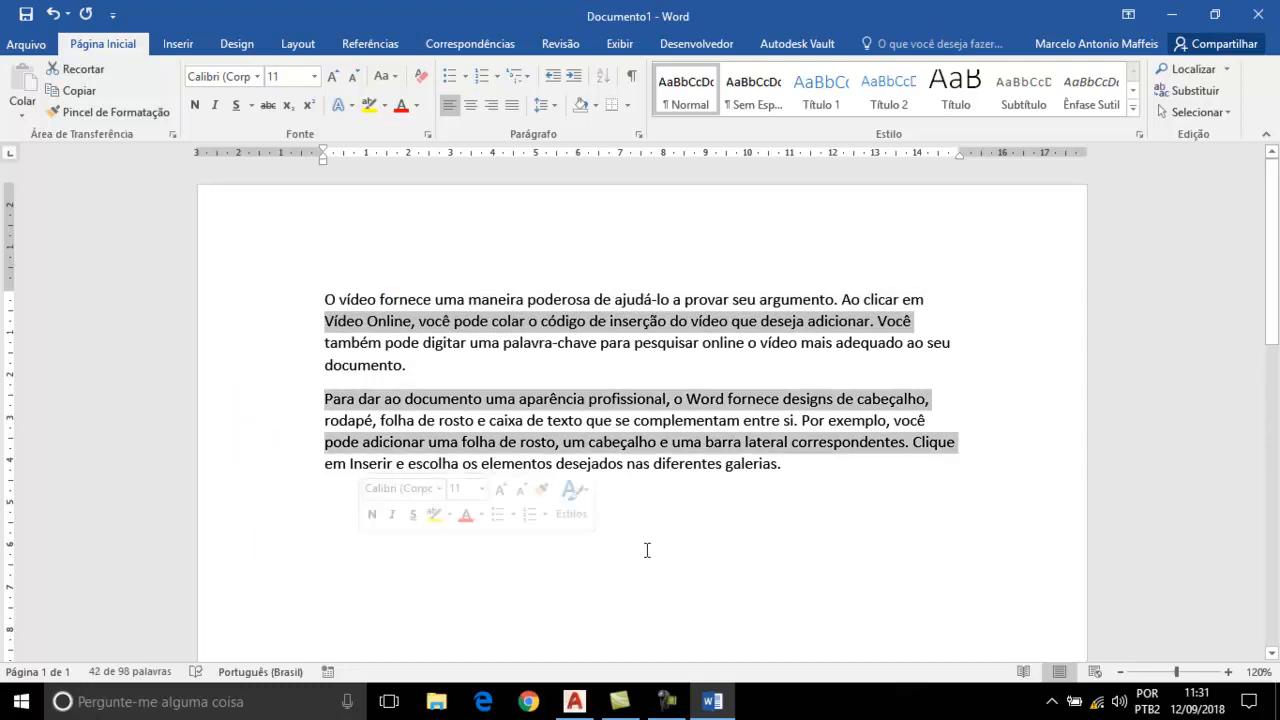
click(1158, 310)
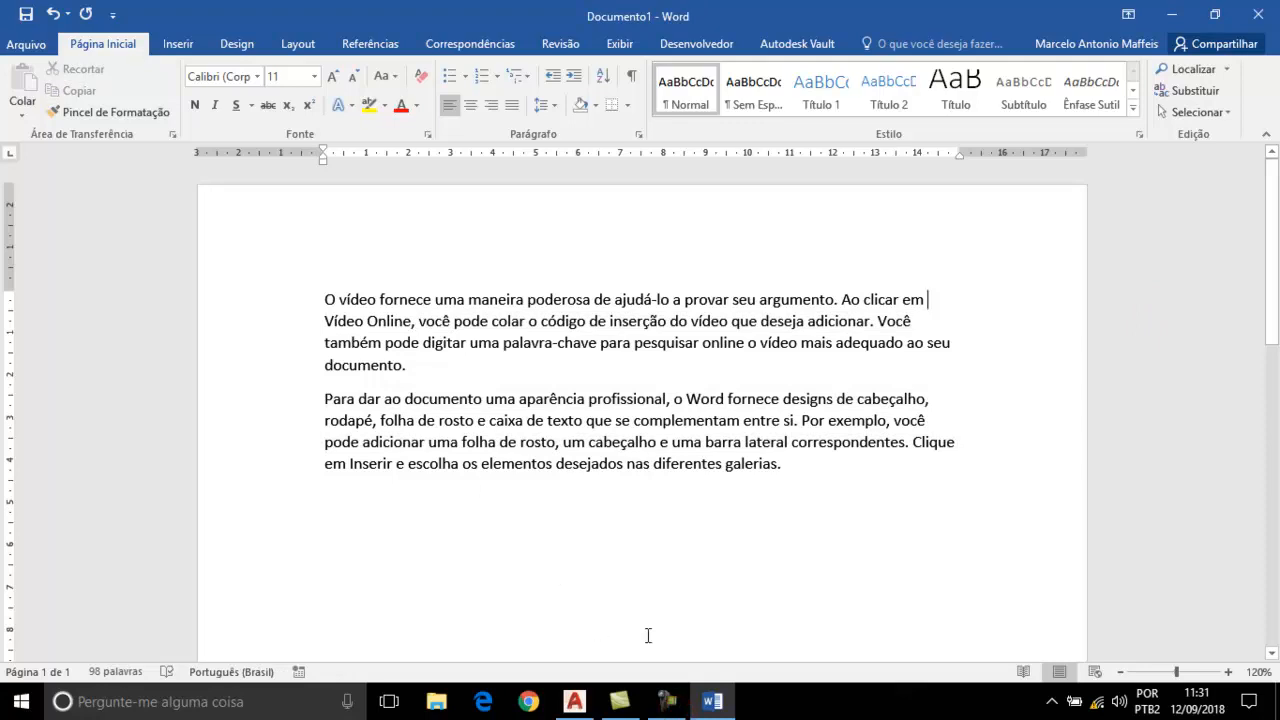
- Select the whole first paragraph, and switch the selection to the whole second paragraph
double_click(269, 325)
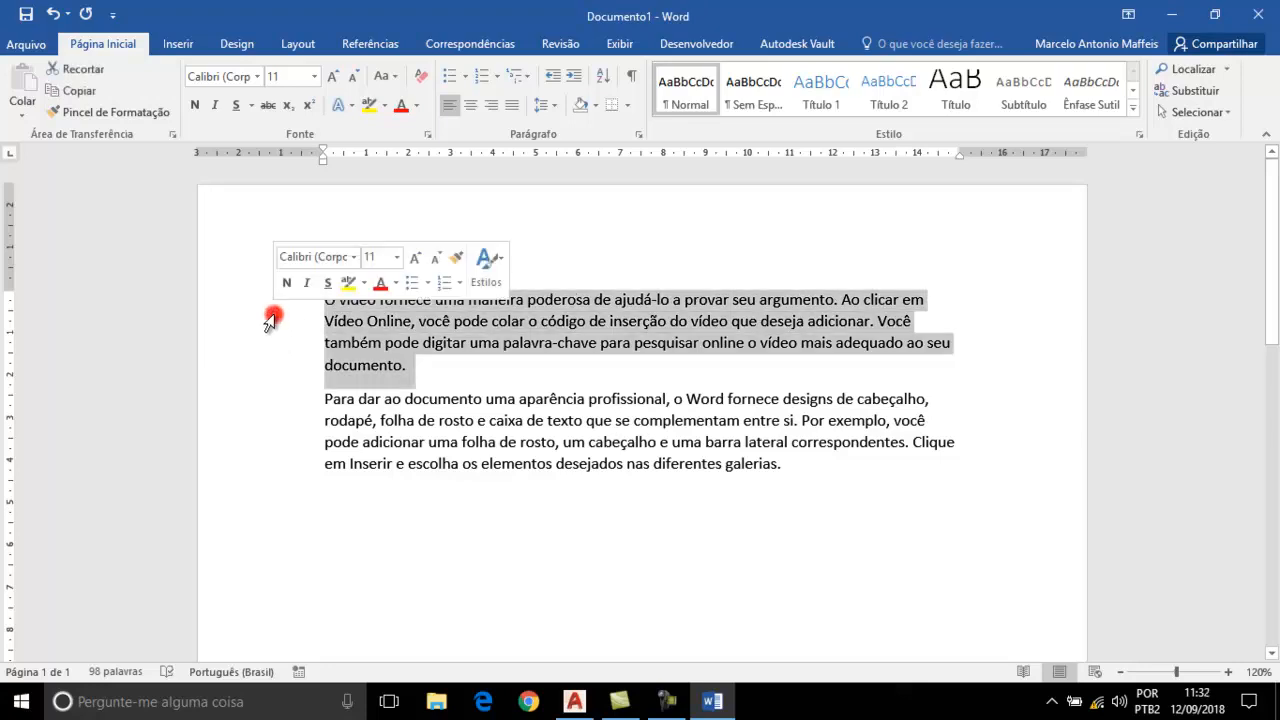
double_click(287, 437)
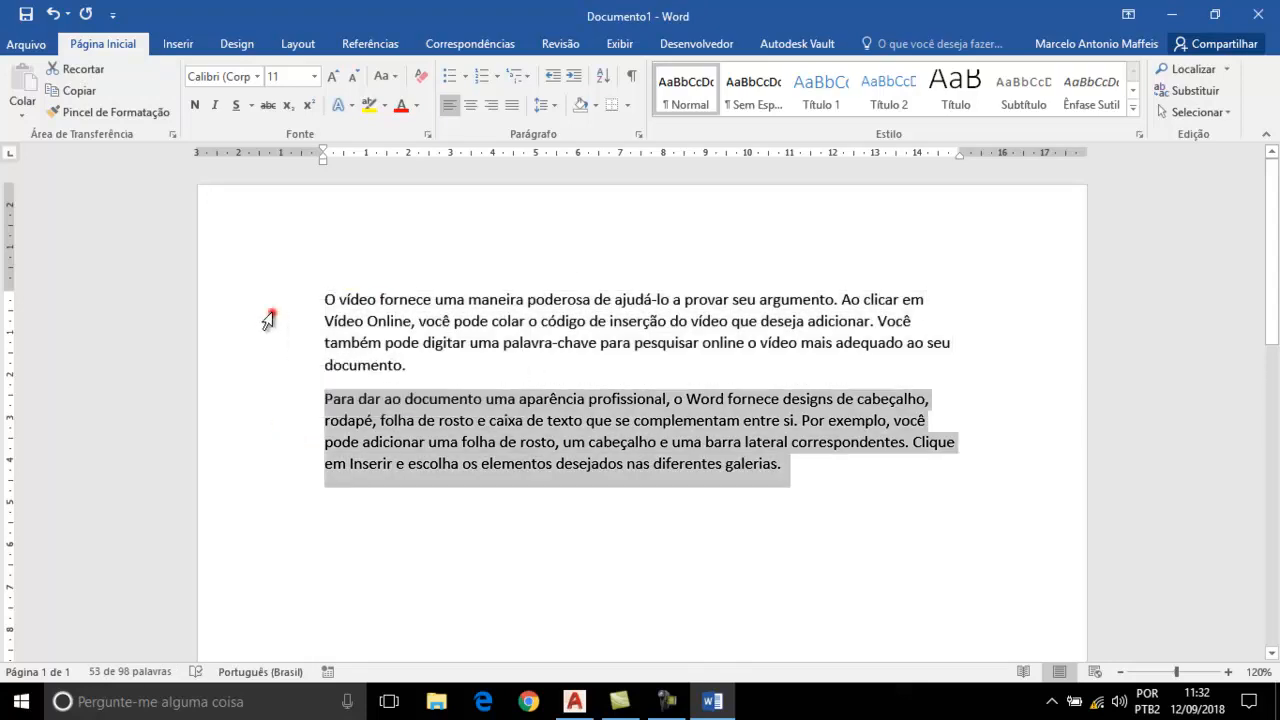
- Select the first and second paragraphs alternately, then the whole document, and clear the selection
double_click(269, 323)
double_click(268, 453)
double_click(238, 338)
double_click(255, 437)
triple_click(272, 326)
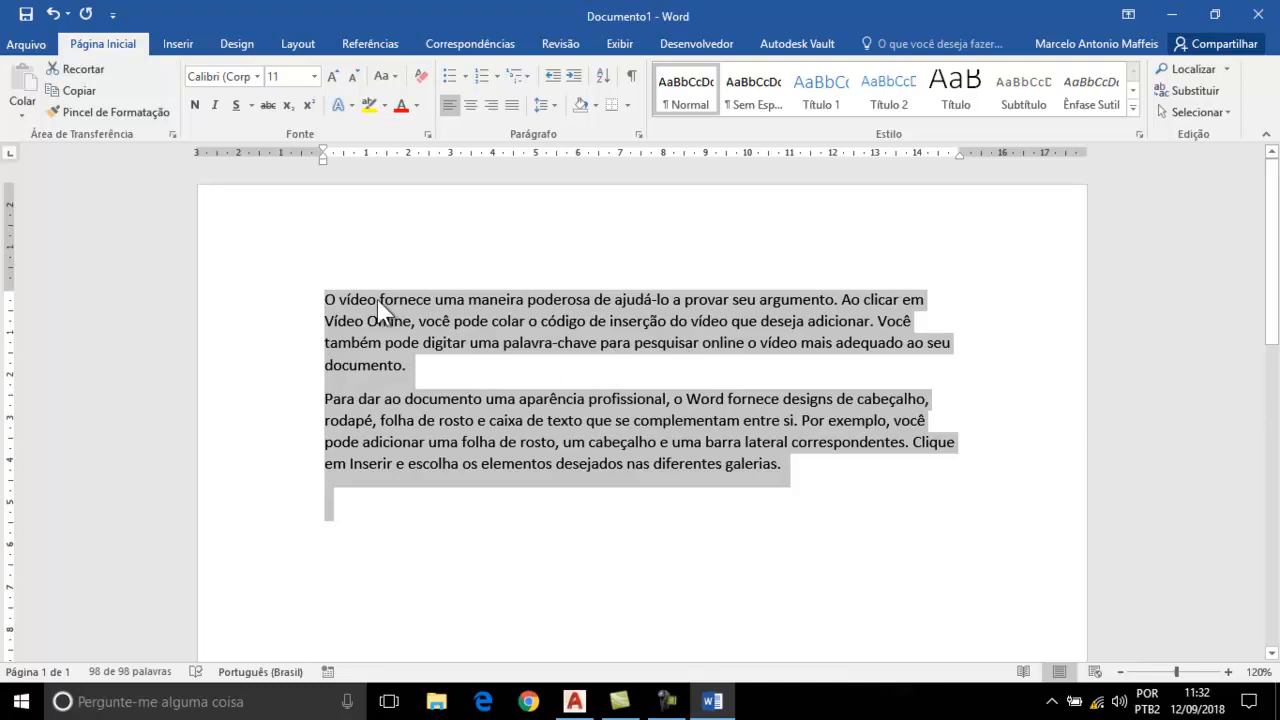
click(715, 485)
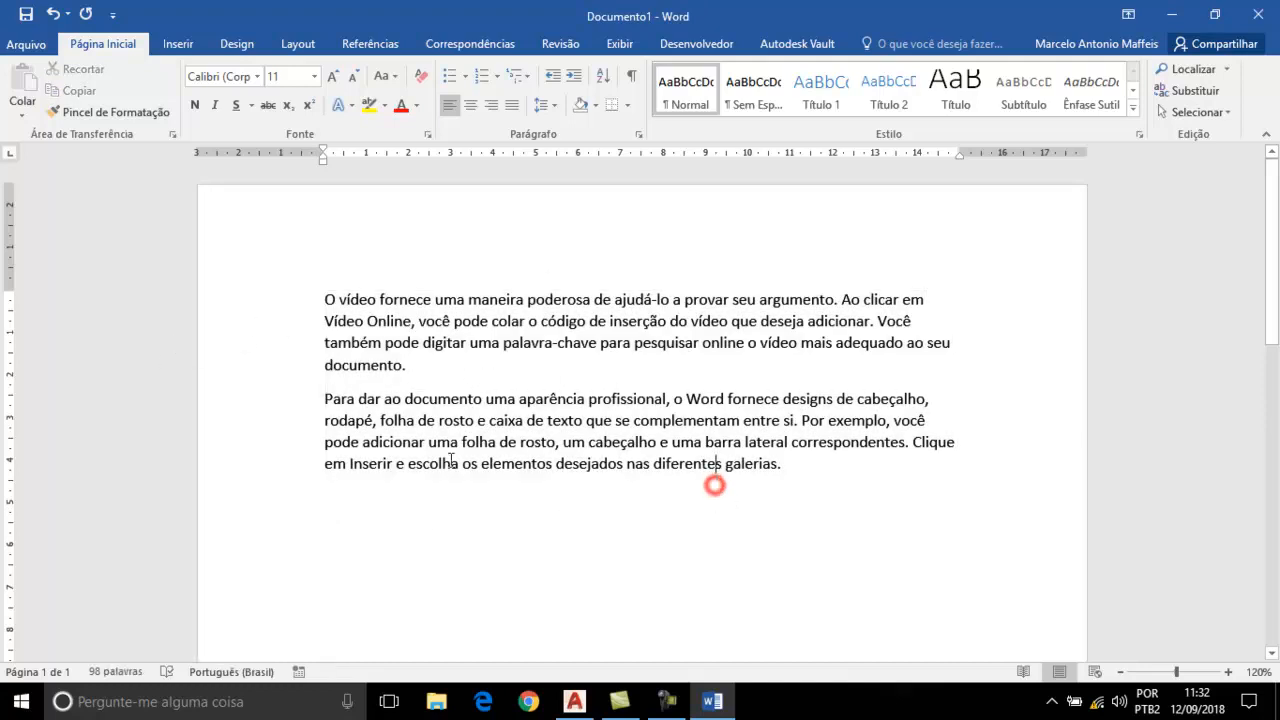
- Select the non-adjacent lines starting "Vídeo Online", "Para dar ao documento" and "pode adicionar" together again, and clear the selection
click(249, 331)
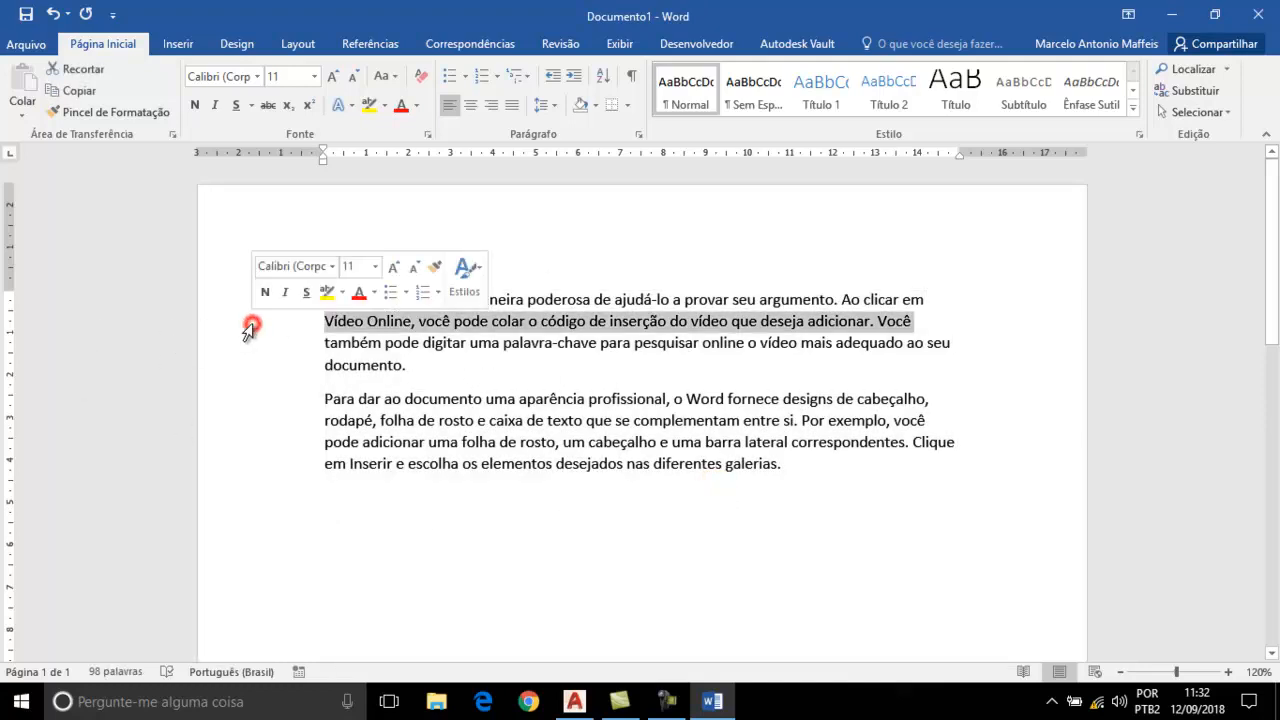
ctrl+click(248, 400)
ctrl+click(253, 445)
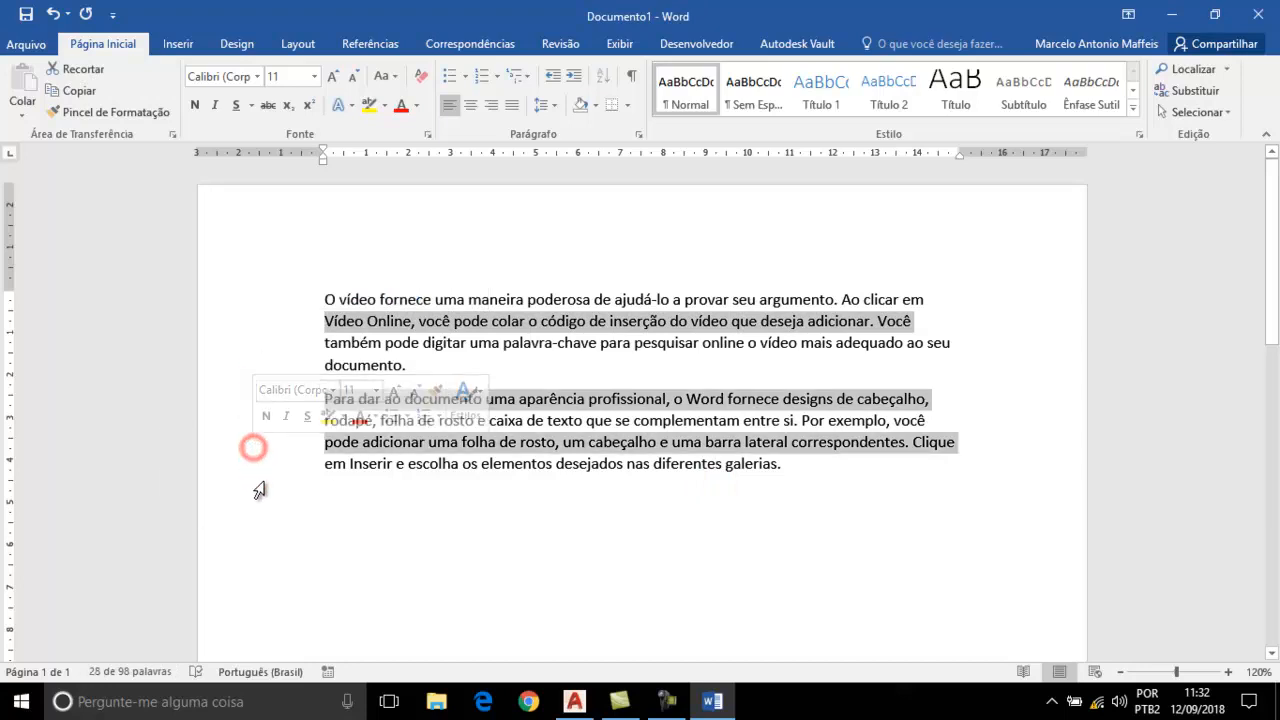
click(780, 537)
- Select the whole first paragraph, expand to the entire document, and clear the selection
double_click(245, 331)
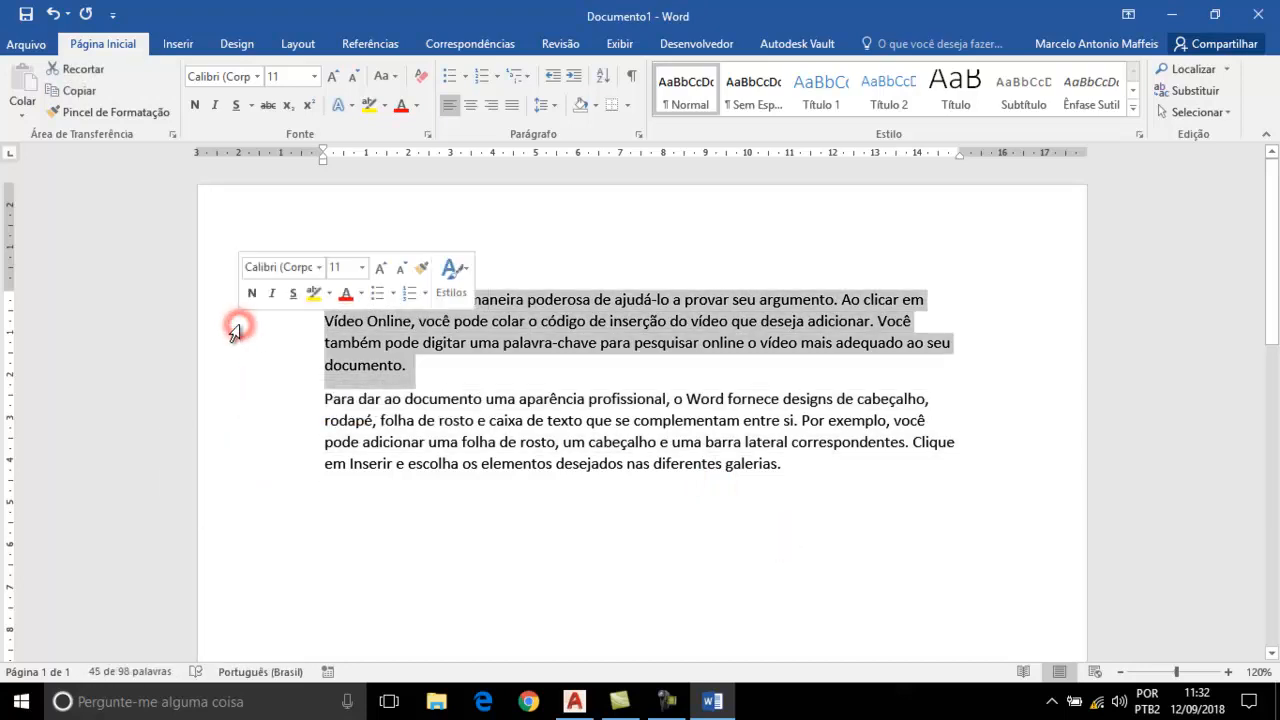
triple_click(256, 444)
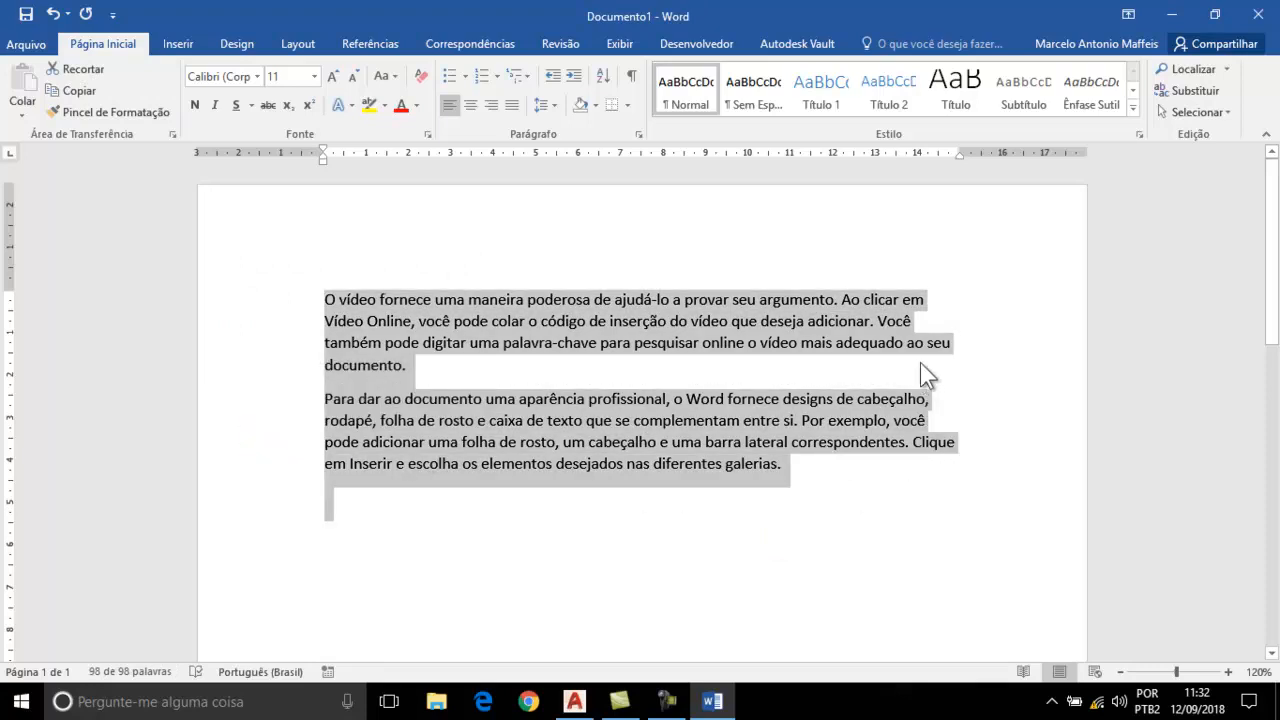
click(704, 544)
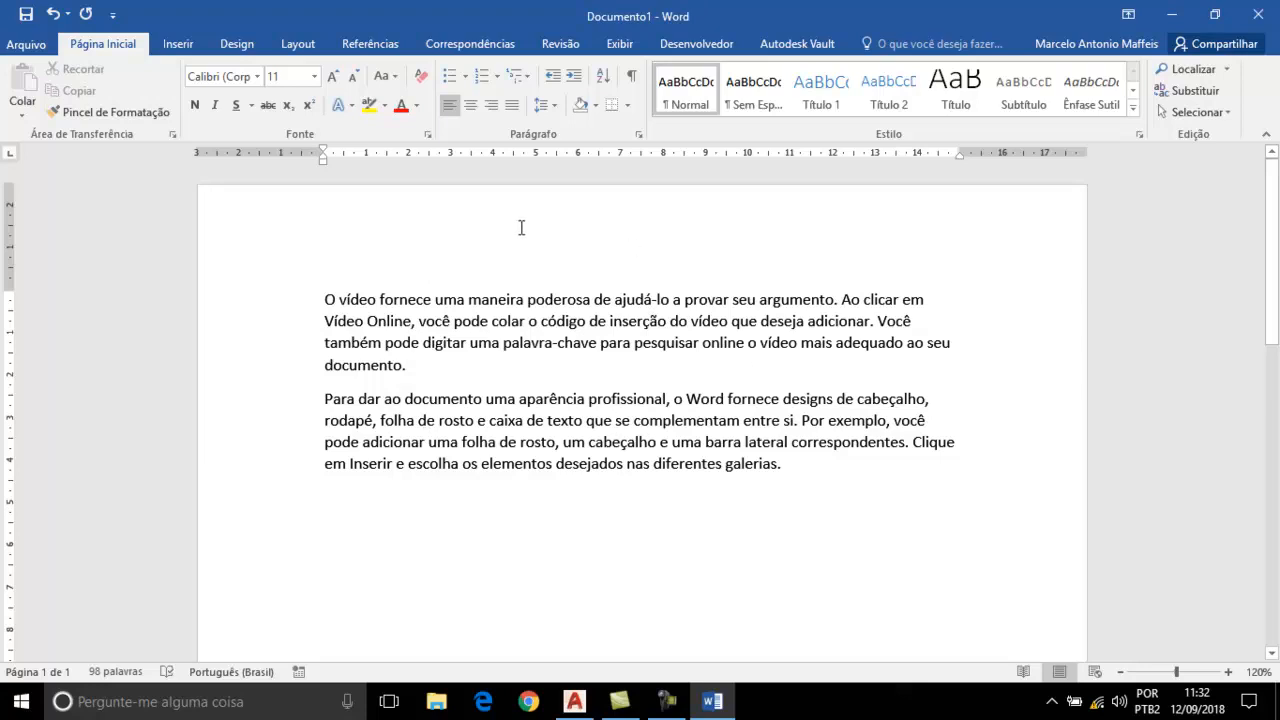
key(ctrl)
key(ctrl)
key(ctrl)
key(ctrl)
key(ctrl)
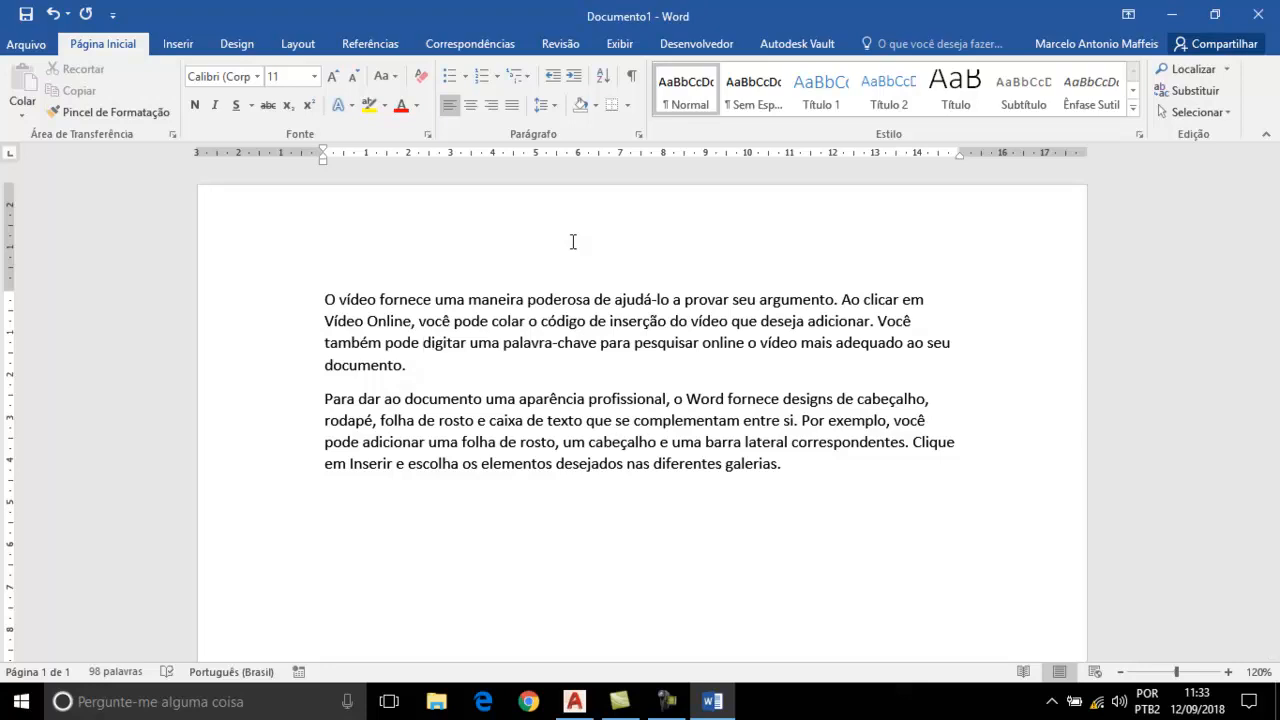
- Select the word "digitar" character by character, shrink the selection back, and extend it into the word "palavra" on the same line
key(shift+Right)
key(shift+Right)
key(shift+Right)
key(shift+Right)
key(shift+Right)
key(shift+Right)
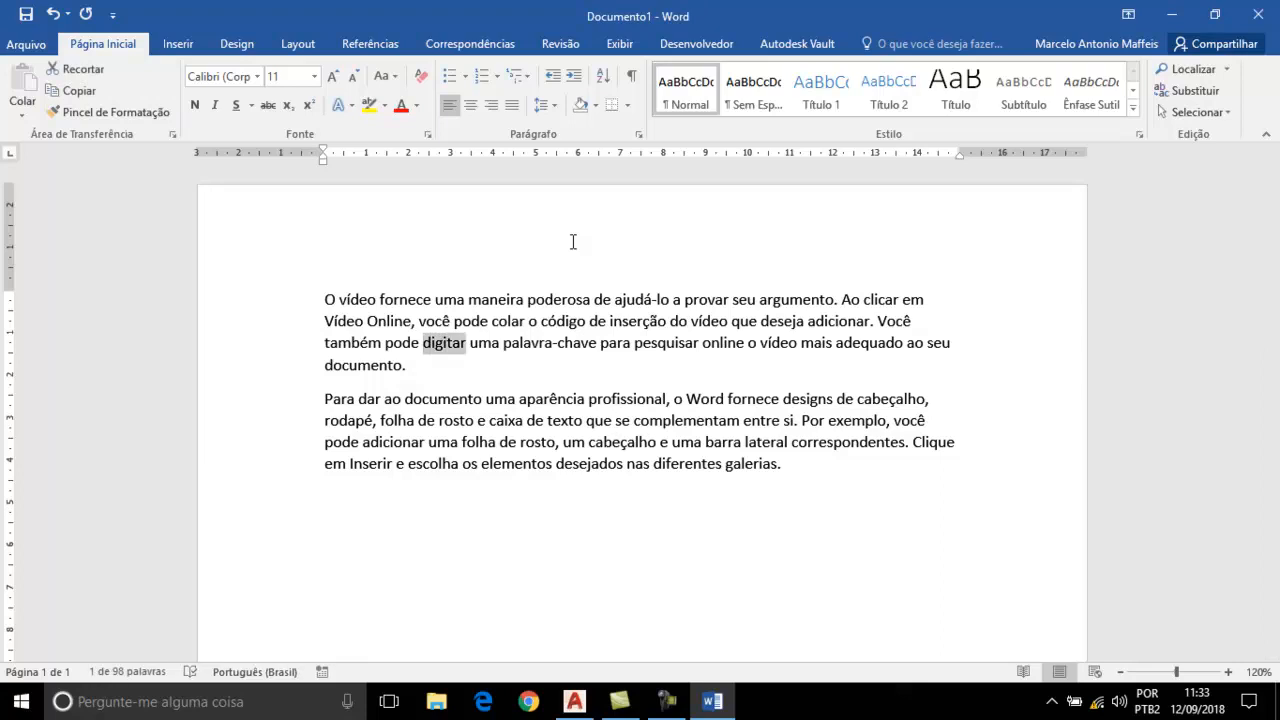
key(shift+Left)
key(shift+Left)
key(shift+Left)
key(shift+Left)
key(shift+Left)
key(shift+Right)
key(shift+Right)
key(shift+Right)
key(shift+Right)
key(shift+Right)
key(shift+Right)
key(shift+Right)
key(shift+Right)
key(shift+Right)
key(shift+Right)
key(shift+Right)
key(shift+Right)
key(shift+Right)
key(shift+Right)
key(shift+Right)
key(shift+Right)
key(shift+Right)
key(shift+Right)
key(shift+Right)
key(shift+Right)
key(shift+Right)
key(shift+Right)
key(shift+Right)
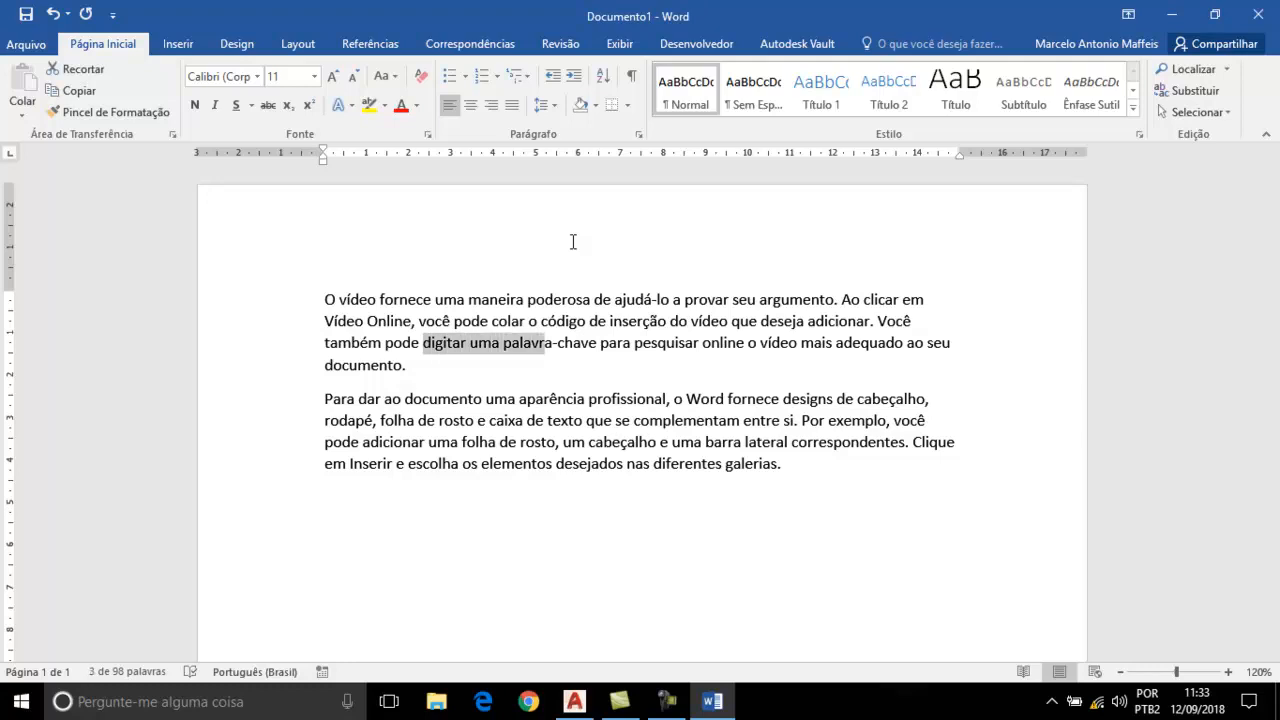
- Shrink the selection that starts at "digitar", and extend it character by character past "vídeo mais"
key(shift+Left)
key(shift+Left)
key(shift+Left)
key(shift+Left)
key(shift+Left)
key(shift+Left)
key(shift+Left)
key(shift+Left)
key(shift+Left)
key(shift+Right)
key(shift+Right)
key(shift+Right)
key(shift+Right)
key(shift+Right)
key(shift+Right)
key(shift+Right)
key(shift+Right)
key(shift+Right)
key(shift+Right)
key(shift+Right)
key(shift+Right)
key(shift+Right)
key(shift+Right)
key(shift+Right)
key(shift+Right)
key(shift+Right)
key(shift+Right)
key(shift+Right)
key(shift+Right)
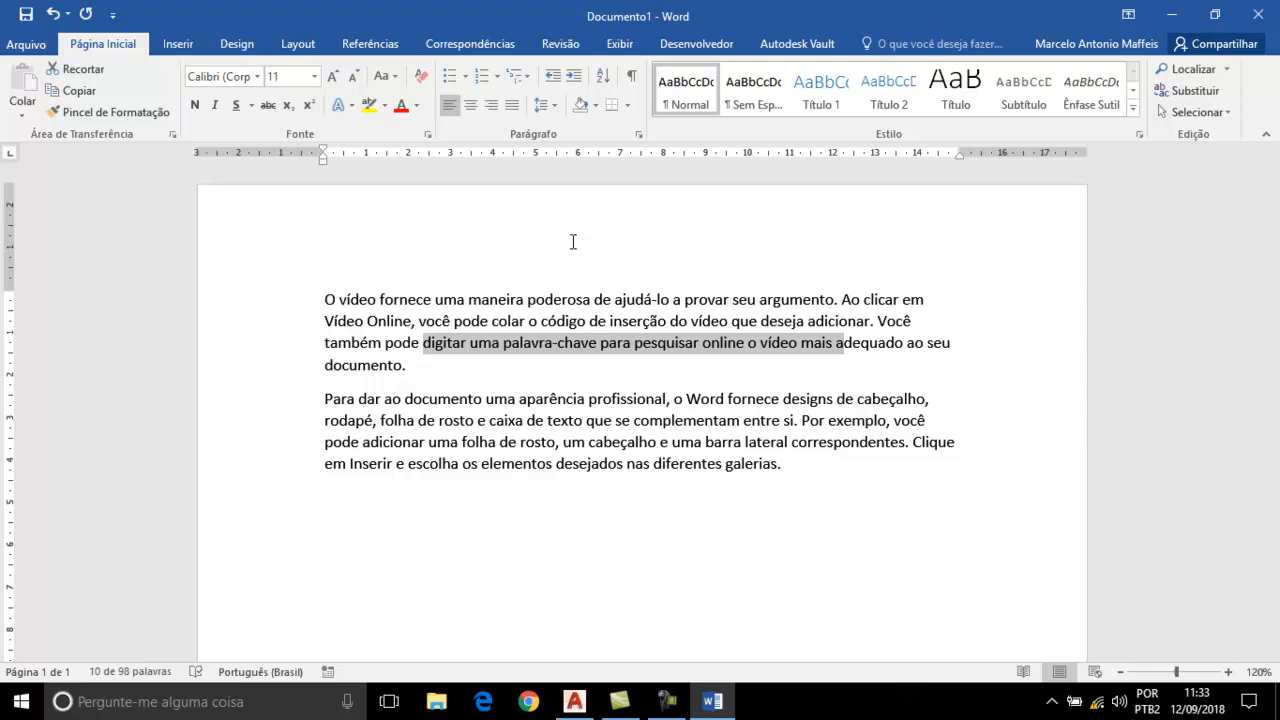
- Extend the selection line by line downward and upward from the word "digitar", and bring it back down to the third line
key(shift+Down)
key(shift+Down)
key(shift+Down)
key(shift+Down)
key(shift+Down)
key(shift+Up)
key(shift+Up)
key(shift+Up)
key(shift+Up)
key(shift+Up)
key(shift+Up)
key(shift+Up)
key(shift+Up)
key(shift+Down)
key(shift+Down)
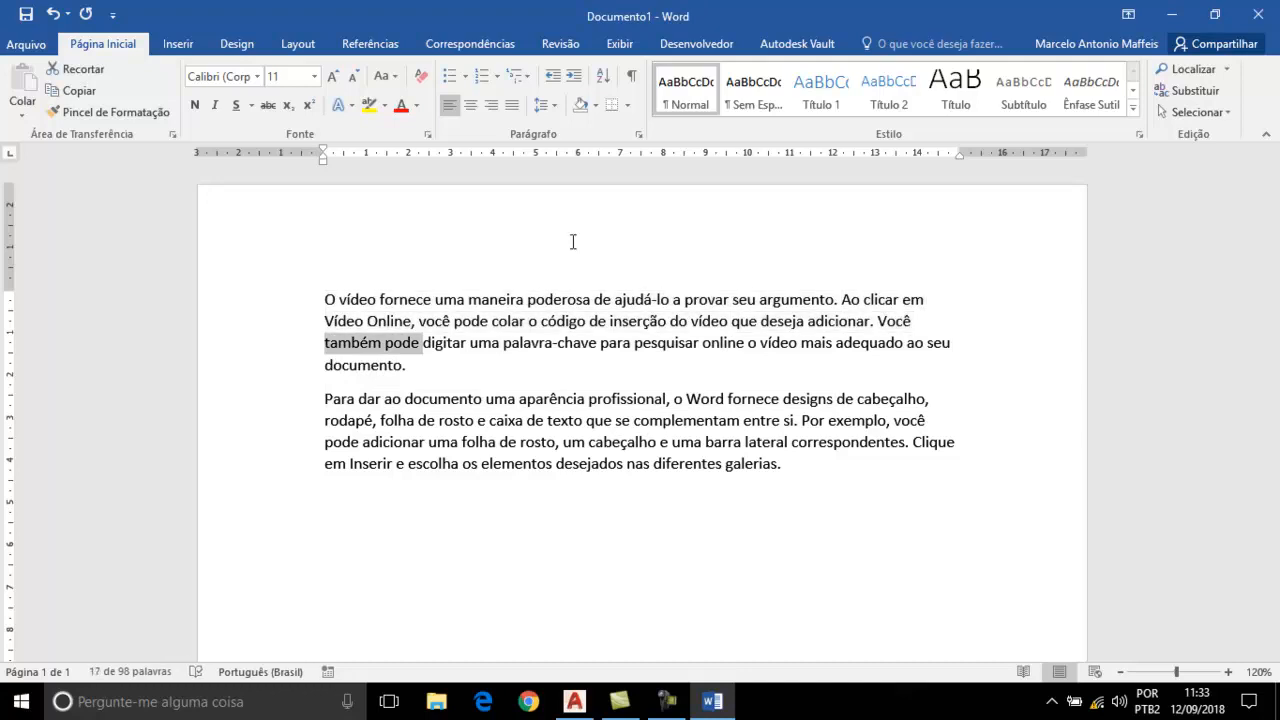
key(shift+Down)
- Shrink the selection character by character back to the word "digitar", and clear it with the cursor on the empty last line
key(shift+Left)
key(shift+Left)
key(shift+Left)
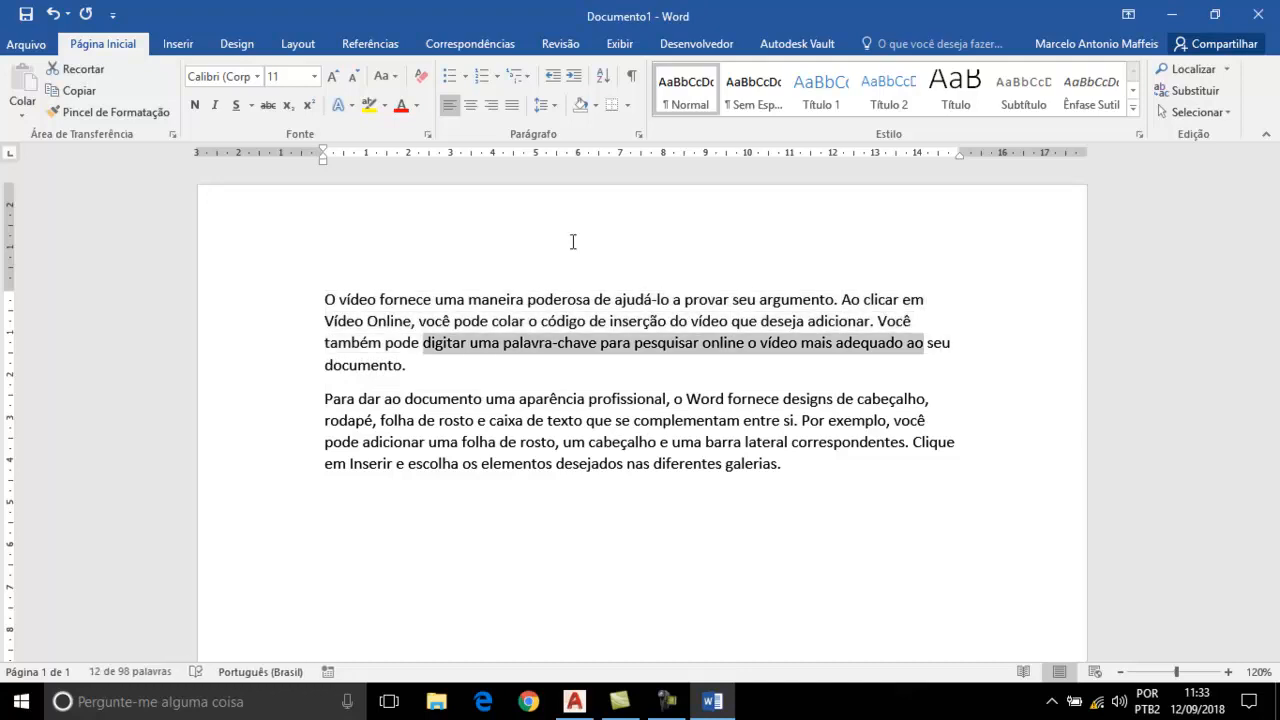
key(shift+Left)
key(shift+Left)
key(shift+Left)
key(shift+Left)
key(shift+Left)
key(shift+Left)
key(shift+Left)
key(shift+Left)
key(shift+Left)
key(shift+Left)
key(shift+Left)
key(shift+Left)
key(shift+Left)
key(shift+Left)
key(shift+Left)
key(shift+Left)
key(shift+Left)
key(shift+Left)
key(shift+Left)
key(shift+Left)
key(shift+Left)
key(shift+Left)
key(shift+Left)
key(shift+Left)
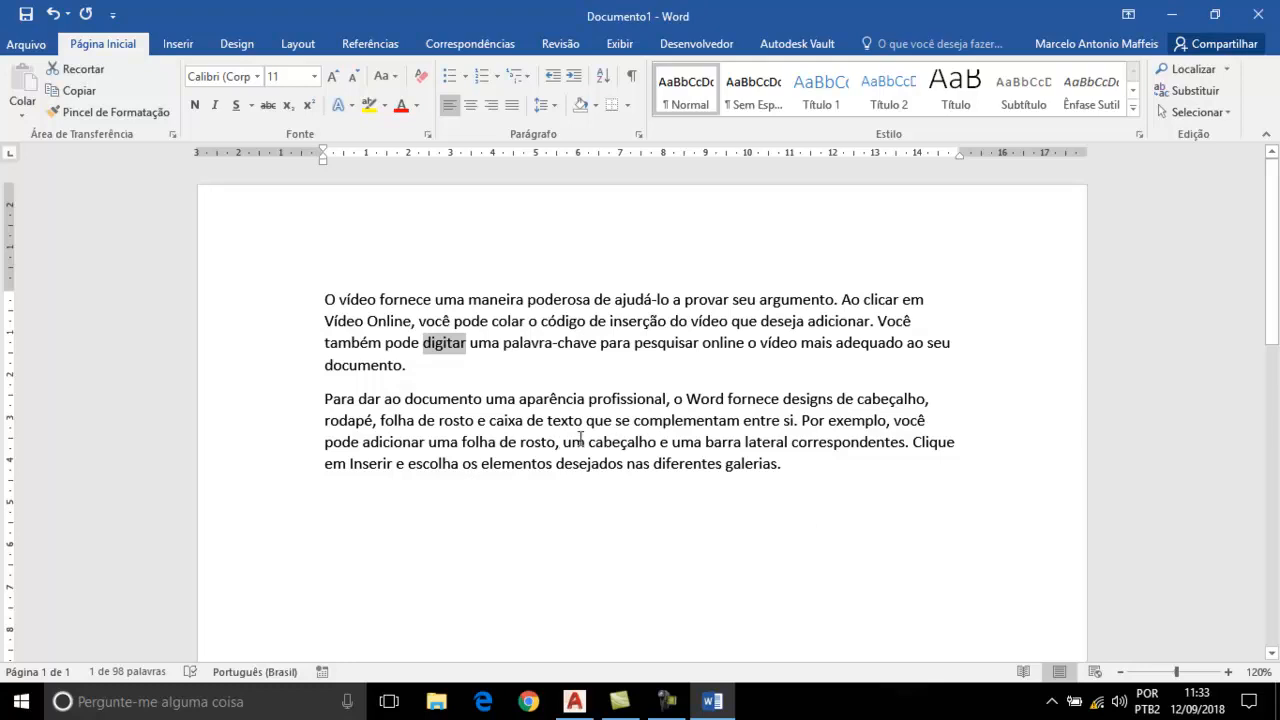
click(777, 417)
click(938, 554)
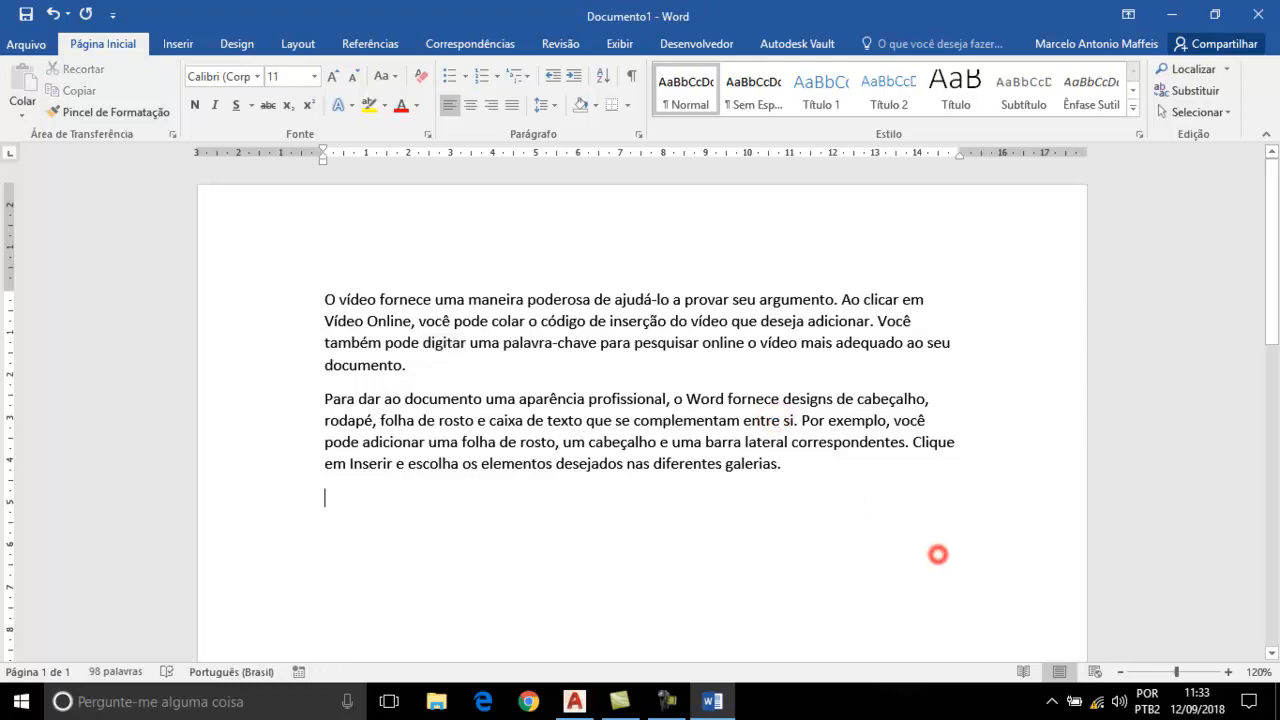
scroll(1150, 480, down, 5)
click(1275, 362)
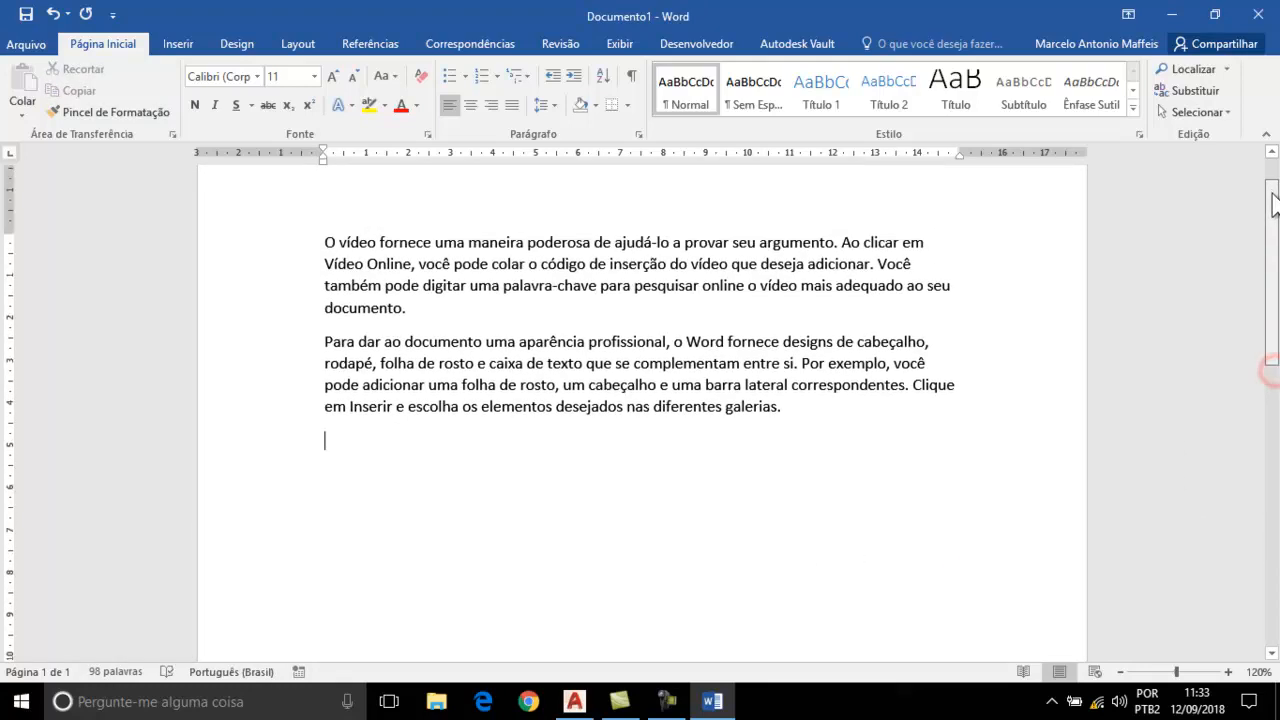
click(1205, 346)
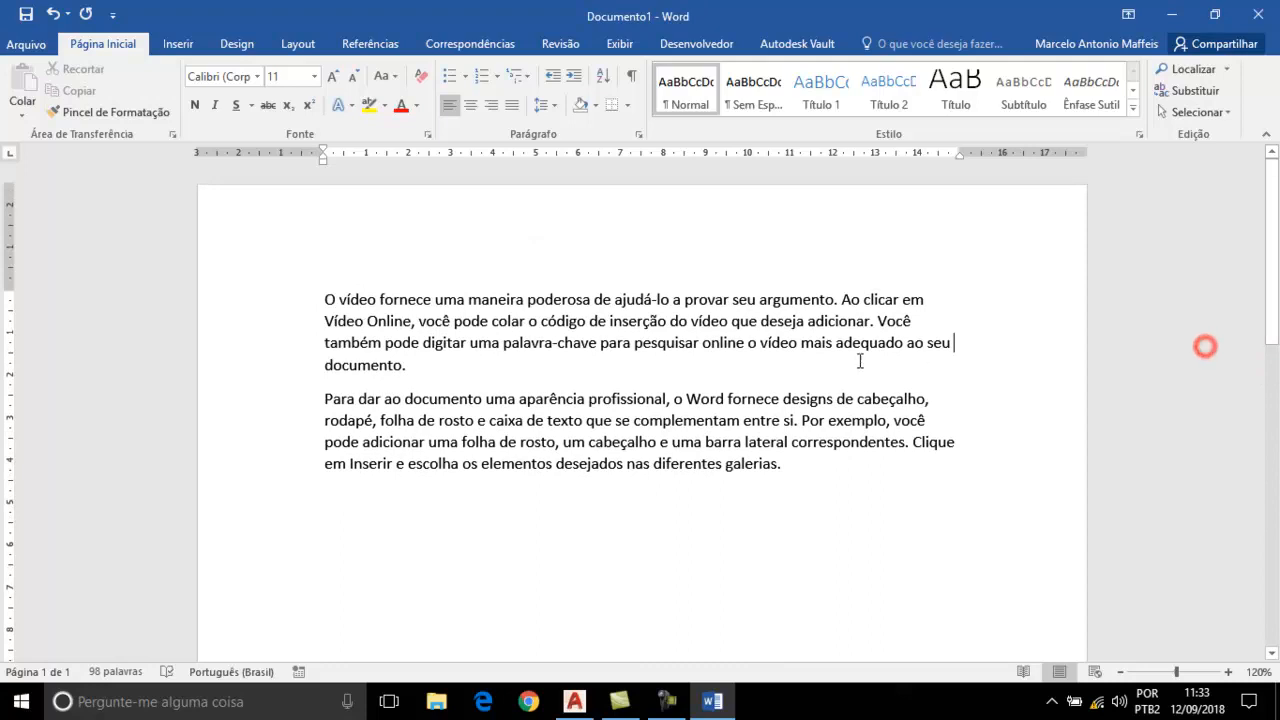
- Delete the word "digitar" from the first paragraph's third line, and undo the deletion
click(422, 340)
drag(422, 340, 466, 345)
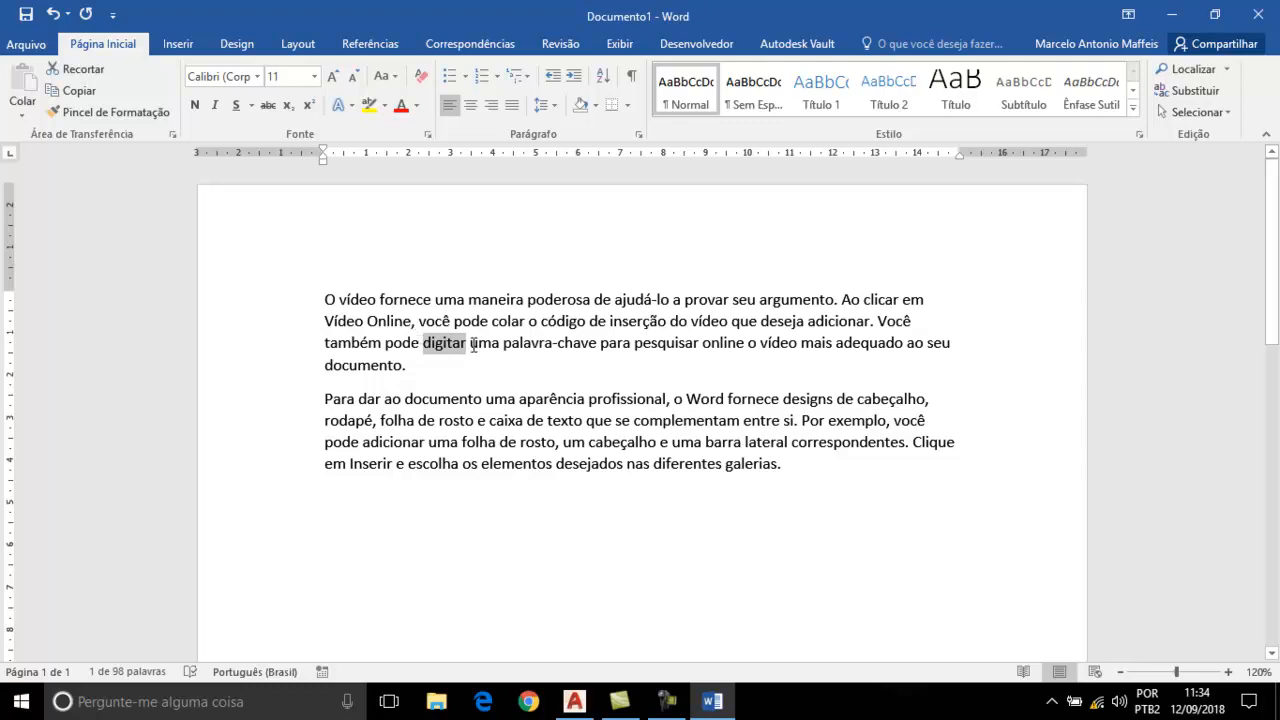
key(Delete)
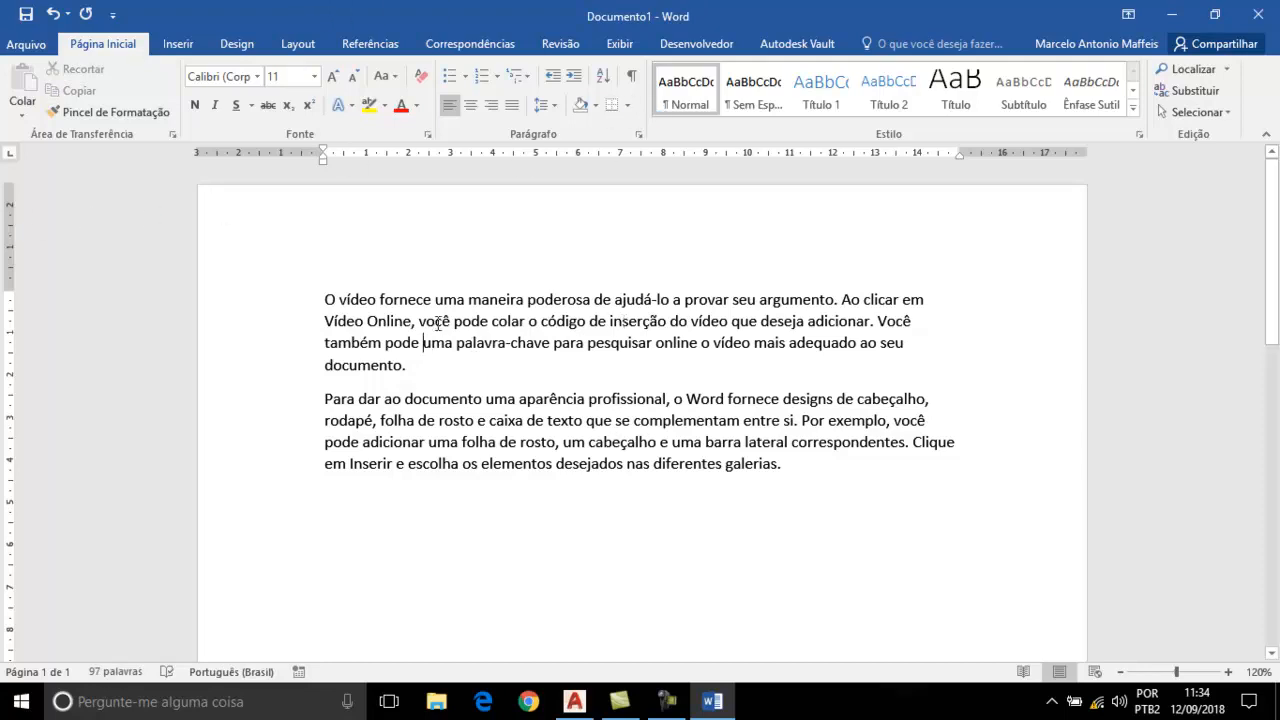
click(53, 14)
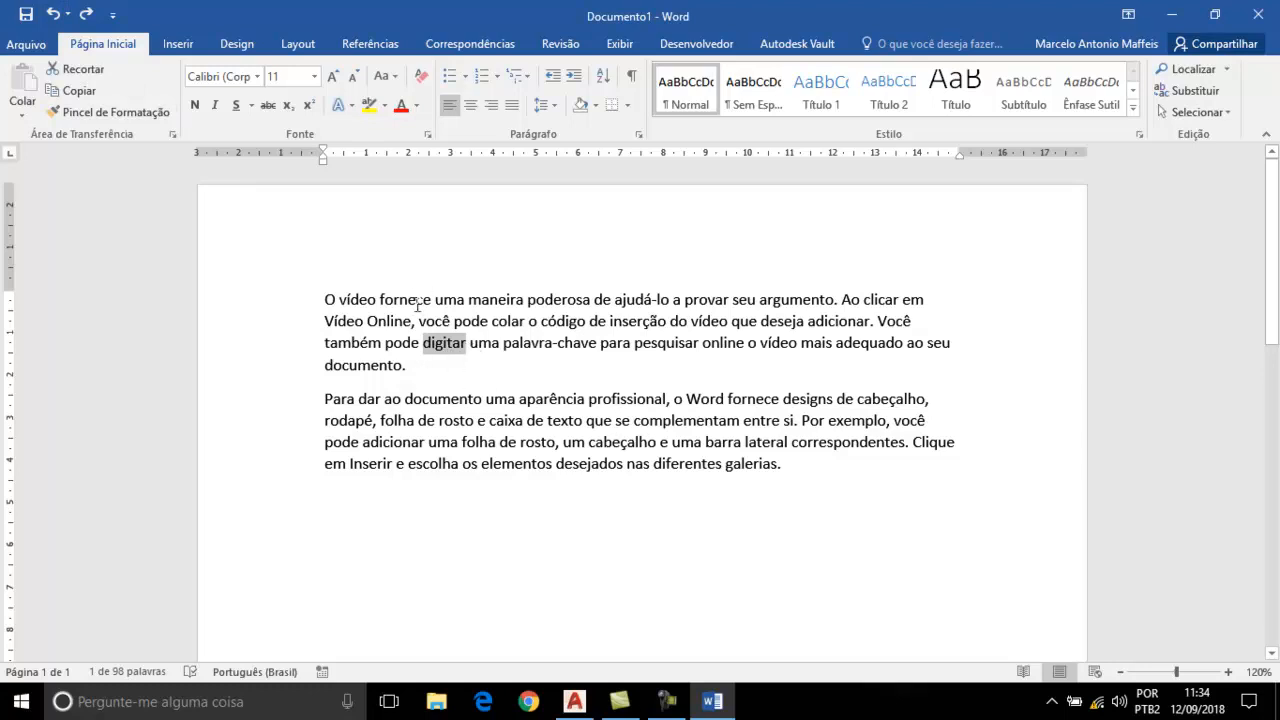
- Delete the second paragraph's line starting "Para dar ao documento", and undo the deletion
click(286, 410)
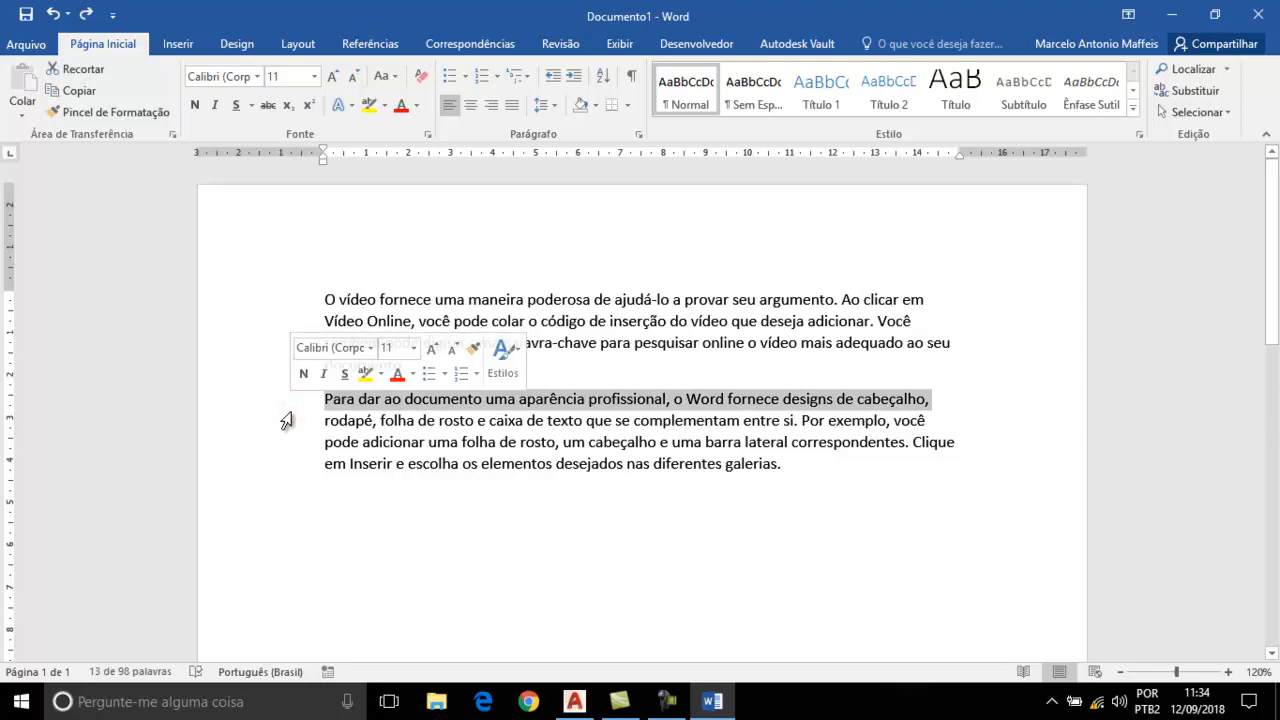
key(Delete)
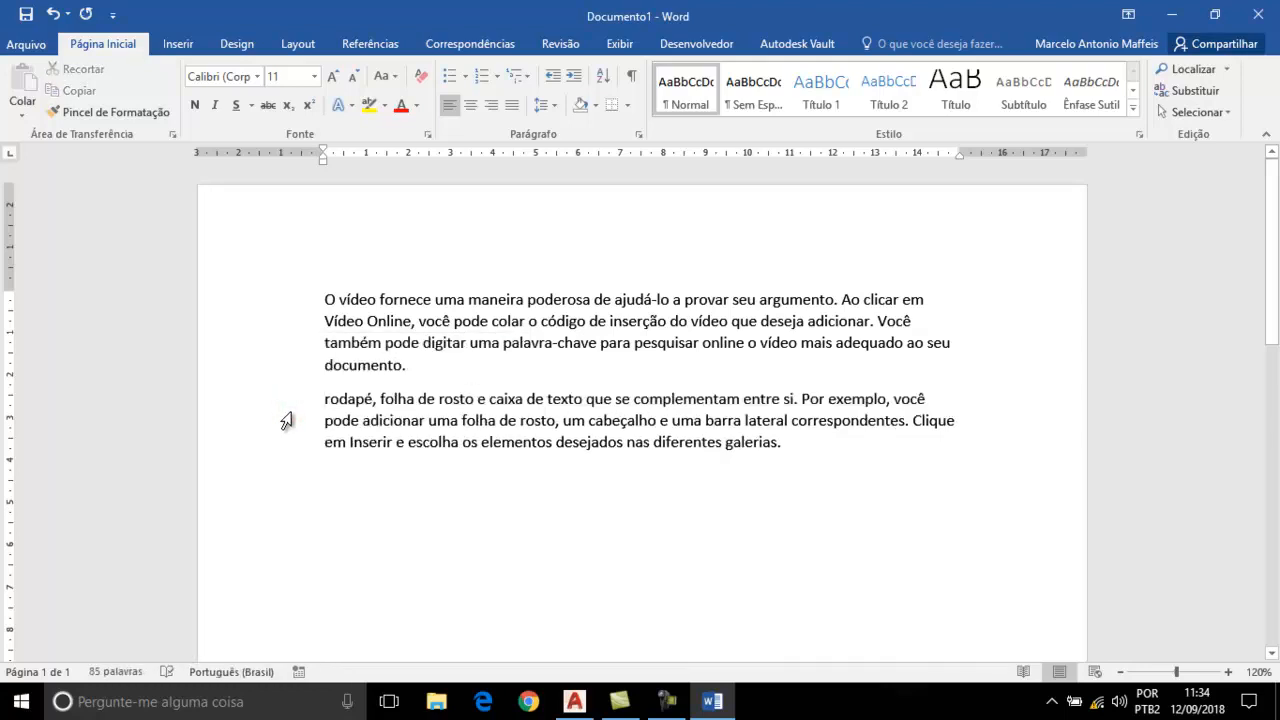
click(52, 14)
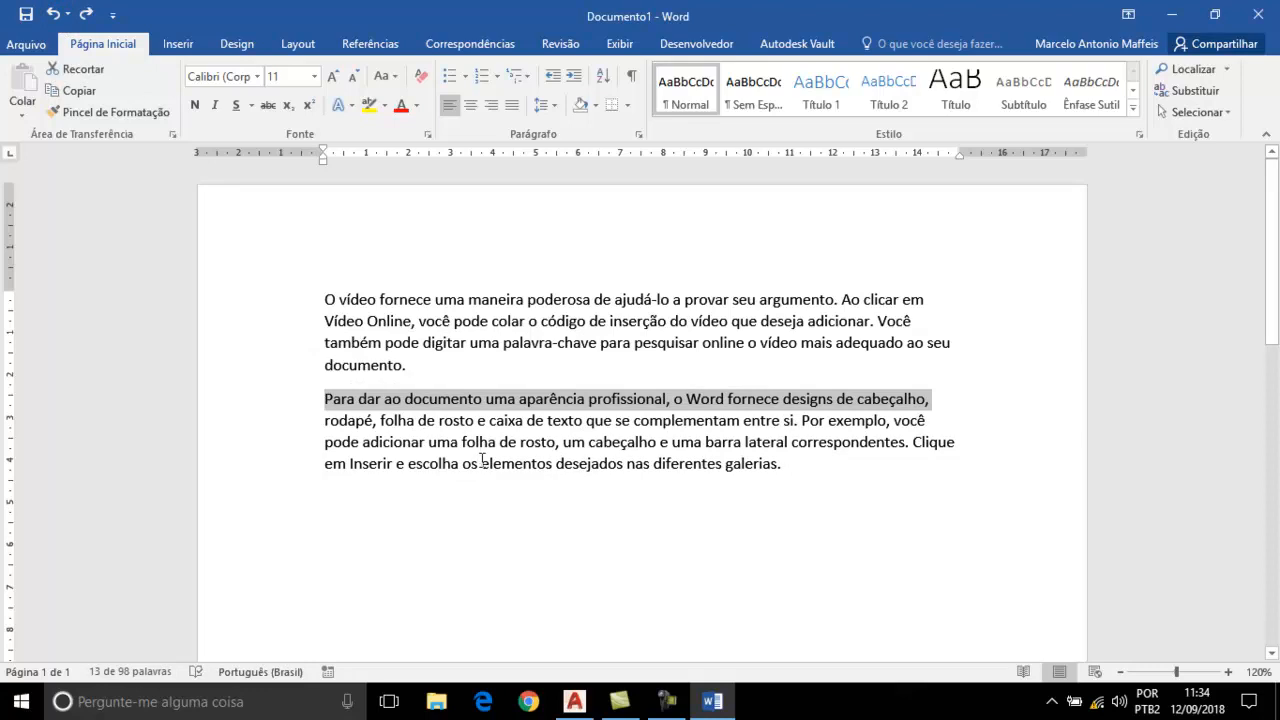
- Delete the second paragraph's line starting "pode adicionar", undo the deletion, and clear the selection
click(481, 459)
click(299, 447)
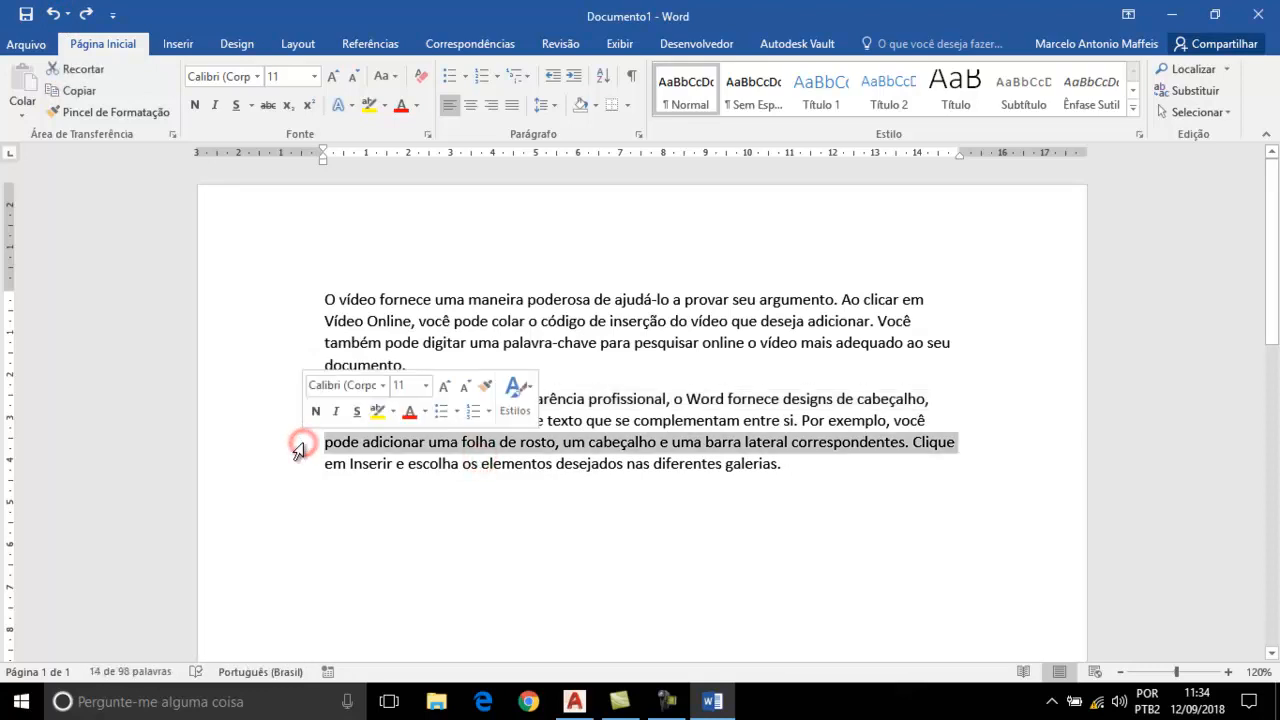
key(Delete)
key(ctrl+z)
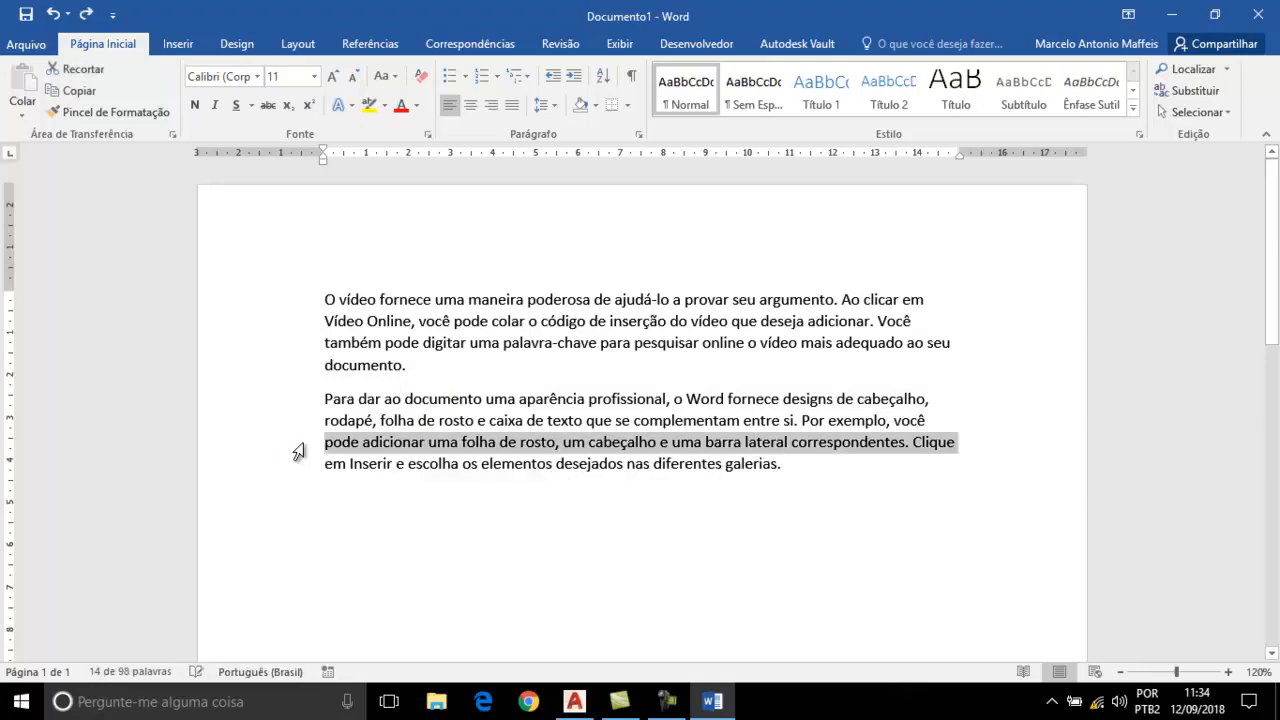
click(575, 504)
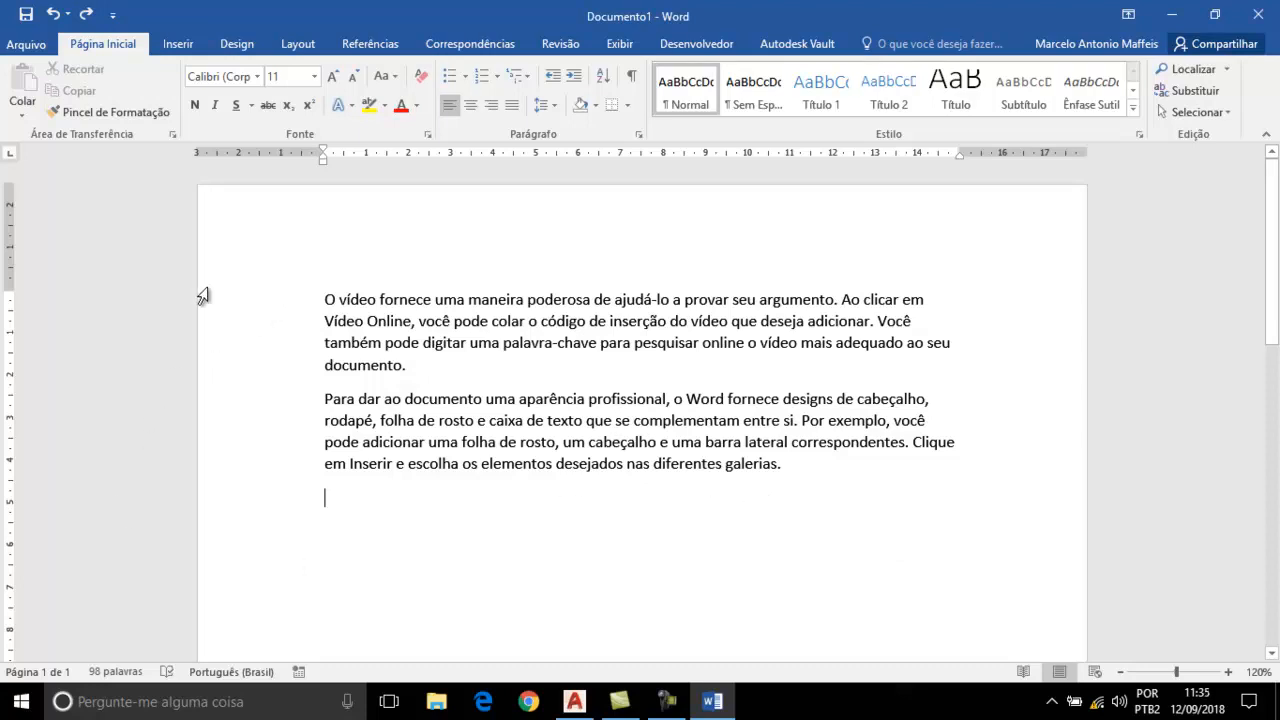
- Copy the whole first paragraph, starting "O vídeo fornece", to the clipboard
click(251, 336)
double_click(251, 333)
key(ctrl+c)
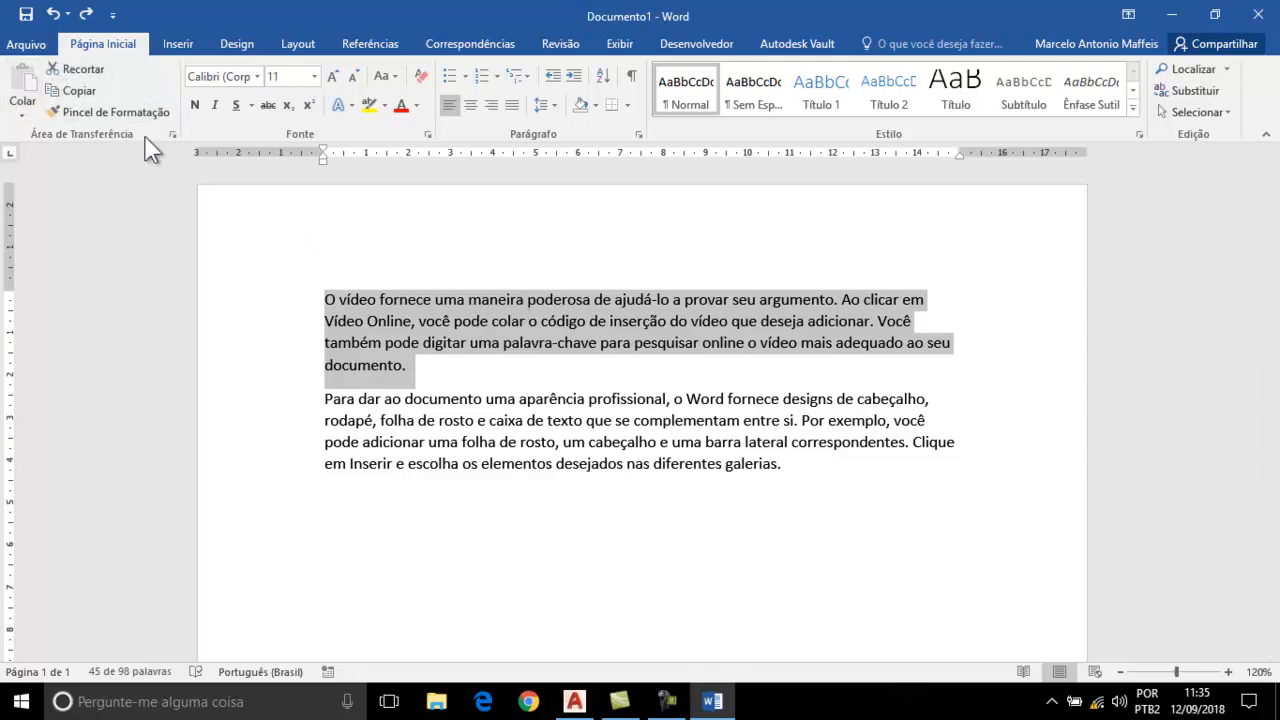
click(92, 88)
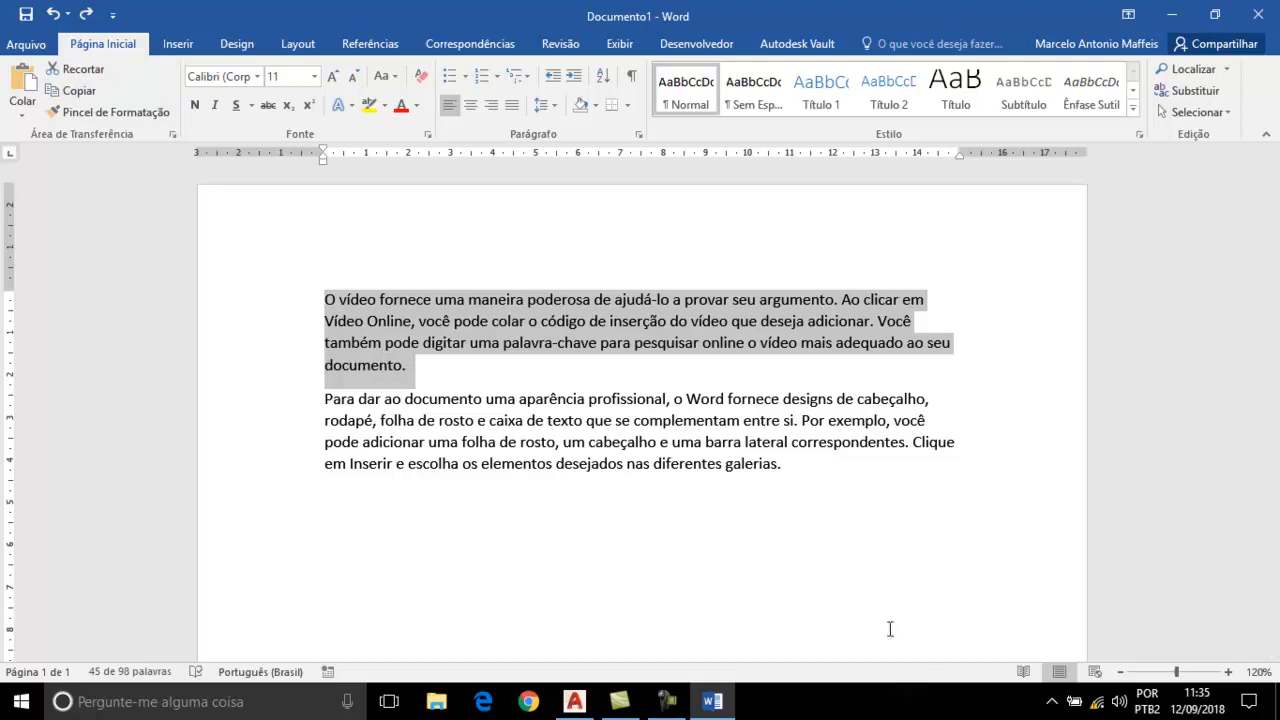
- Paste the copied paragraph on the empty line below the second paragraph, undo it, and paste it again keeping the source formatting
click(330, 513)
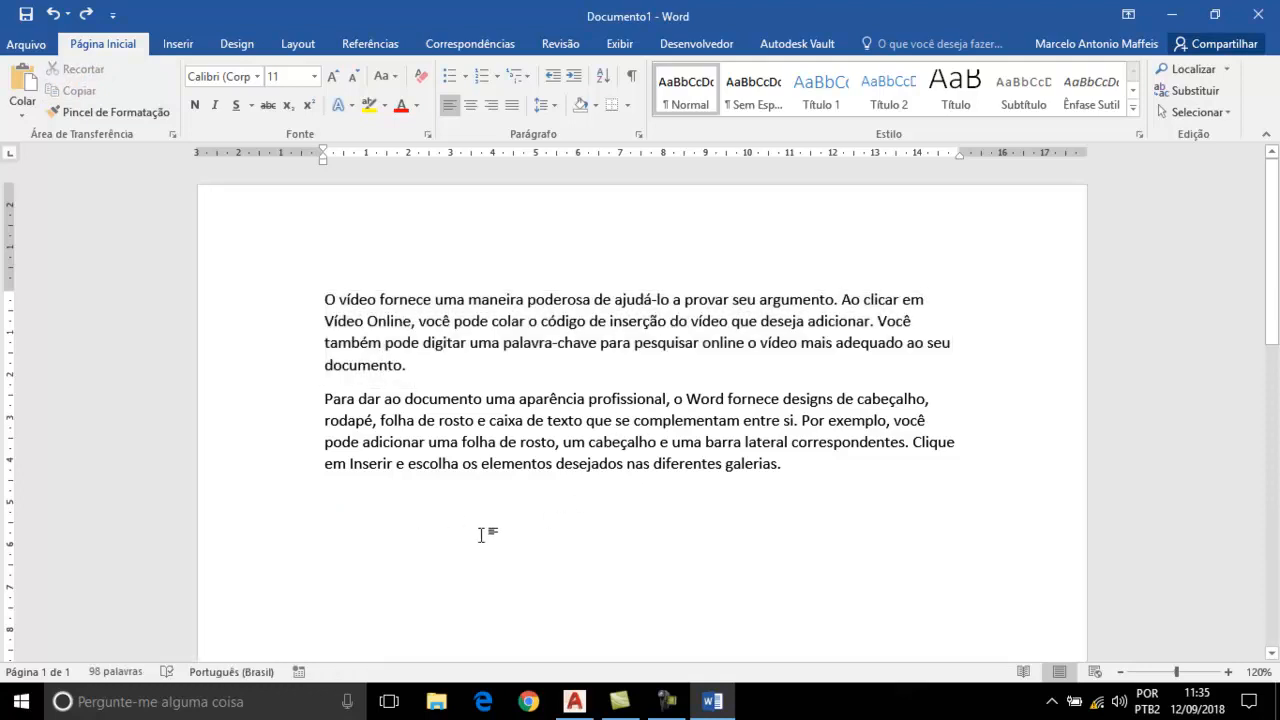
key(ctrl+v)
key(ctrl+z)
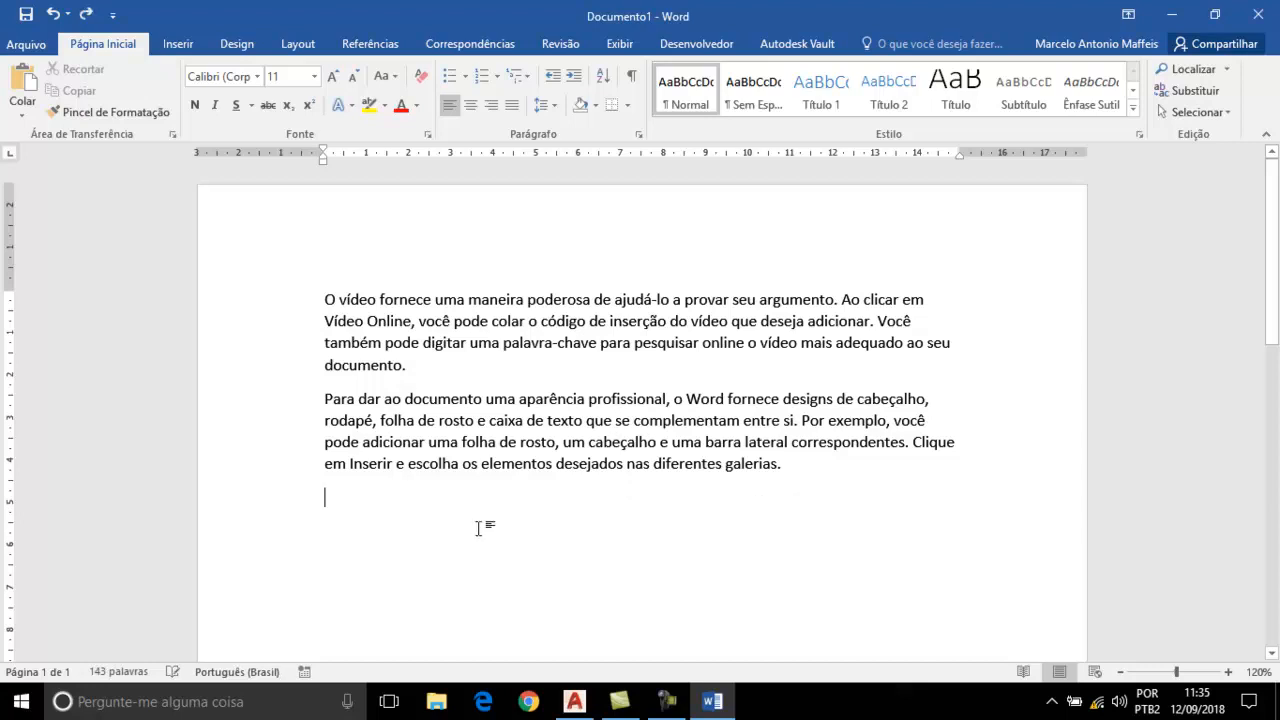
click(24, 110)
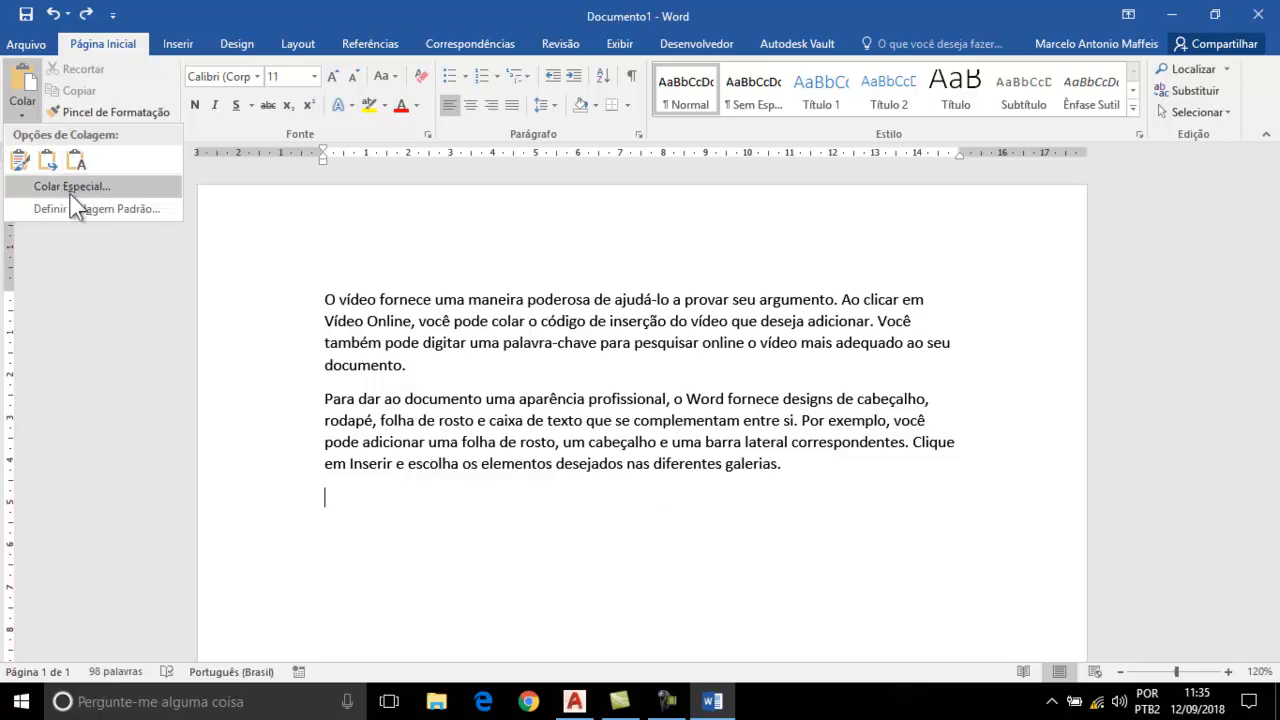
click(20, 160)
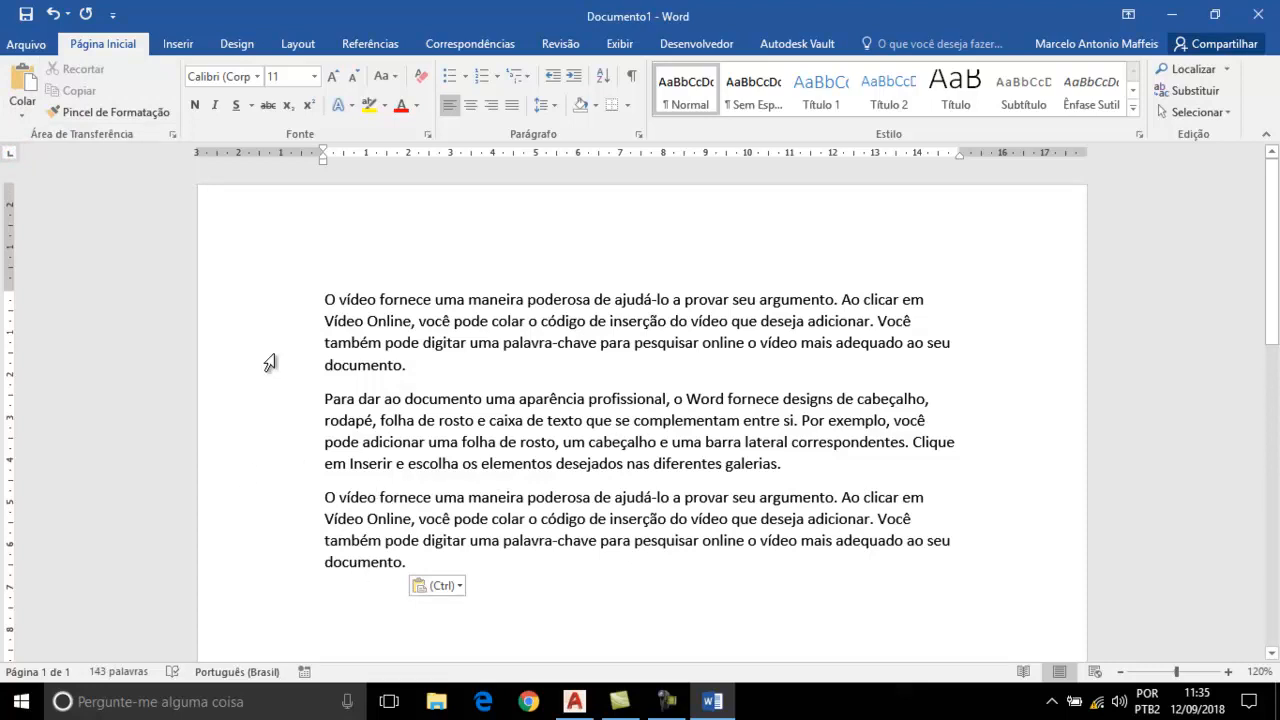
- Cut the first paragraph of the document and paste it on the empty line after the last paragraph
double_click(270, 323)
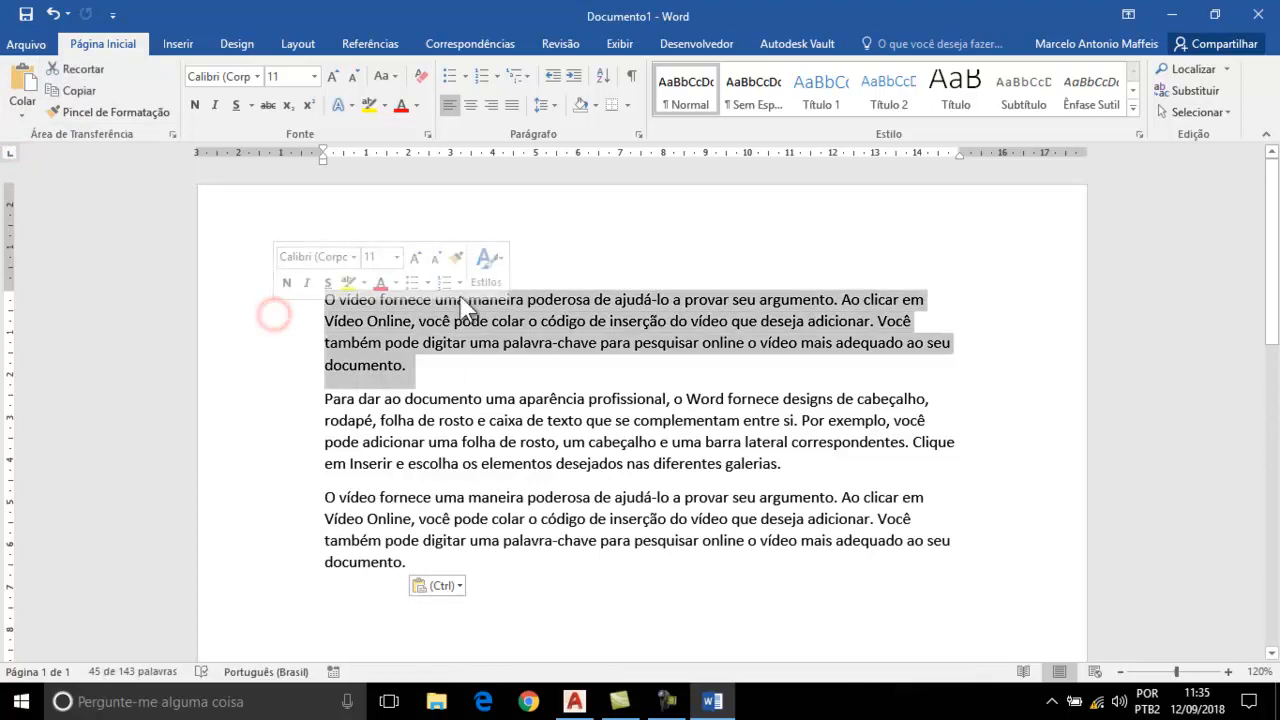
click(72, 69)
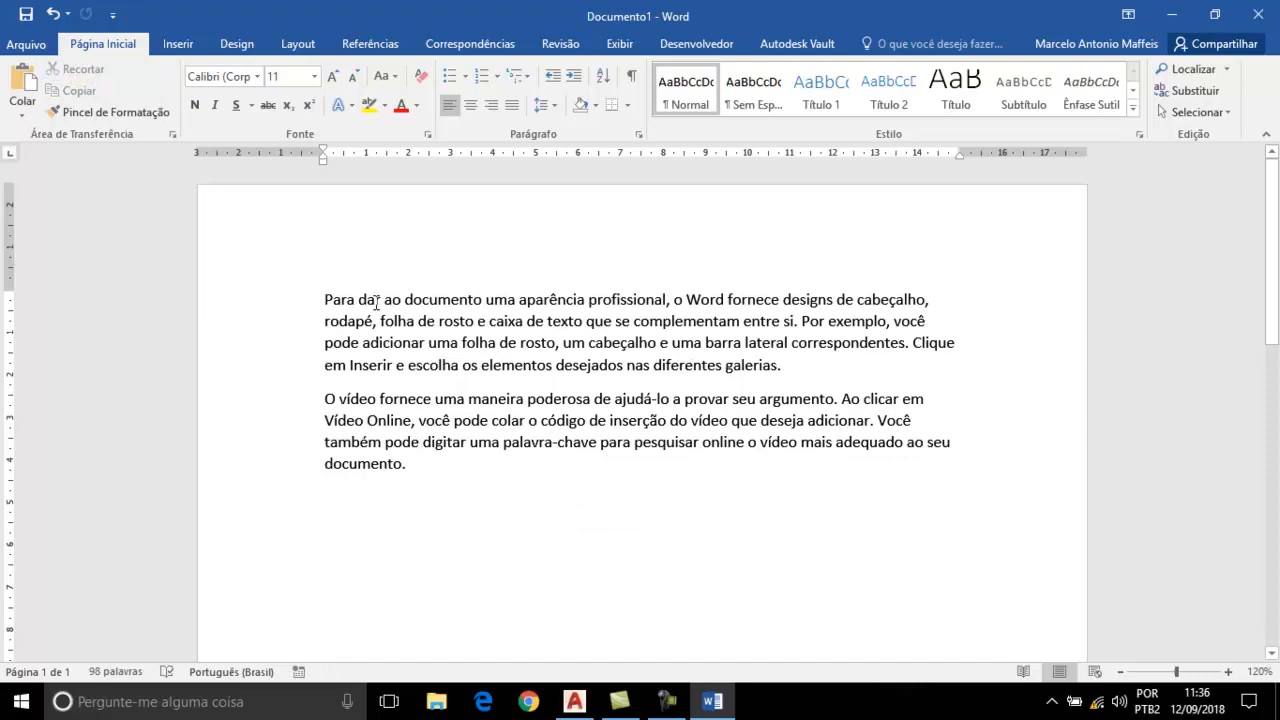
click(320, 506)
click(22, 82)
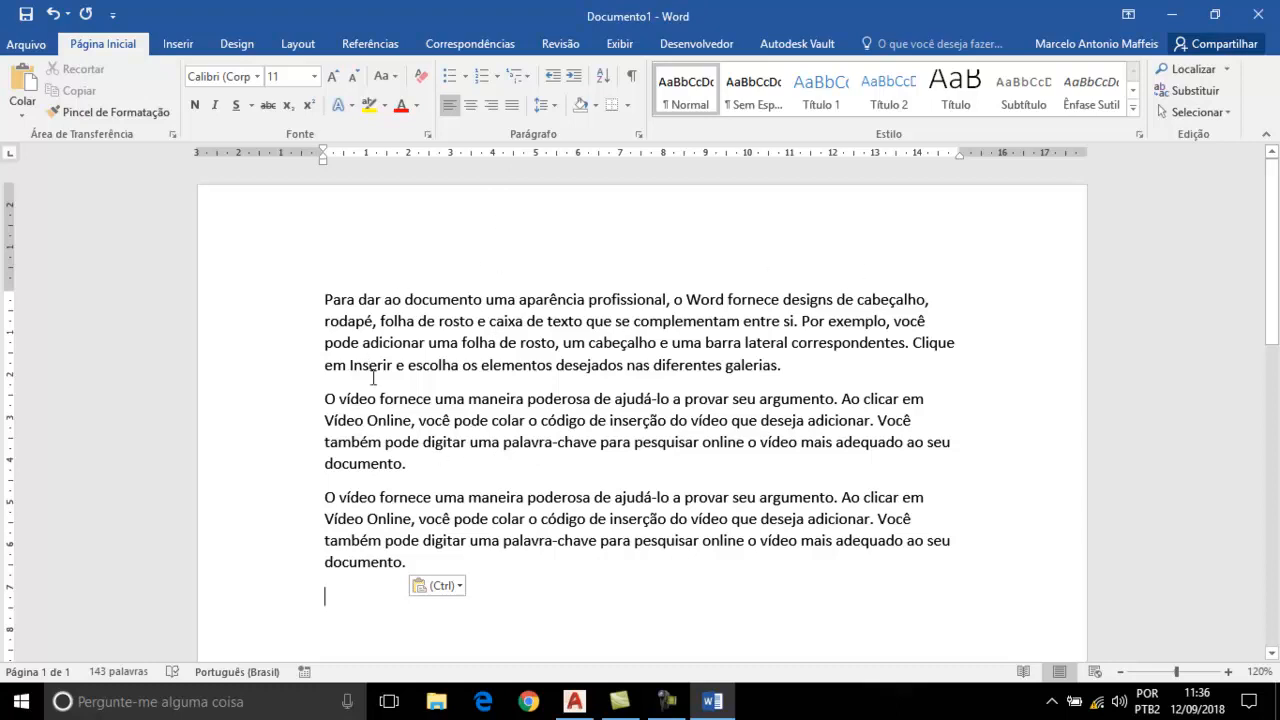
- Copy the word "fornece" from the second paragraph and paste it on the empty line after the last paragraph
drag(381, 396, 432, 400)
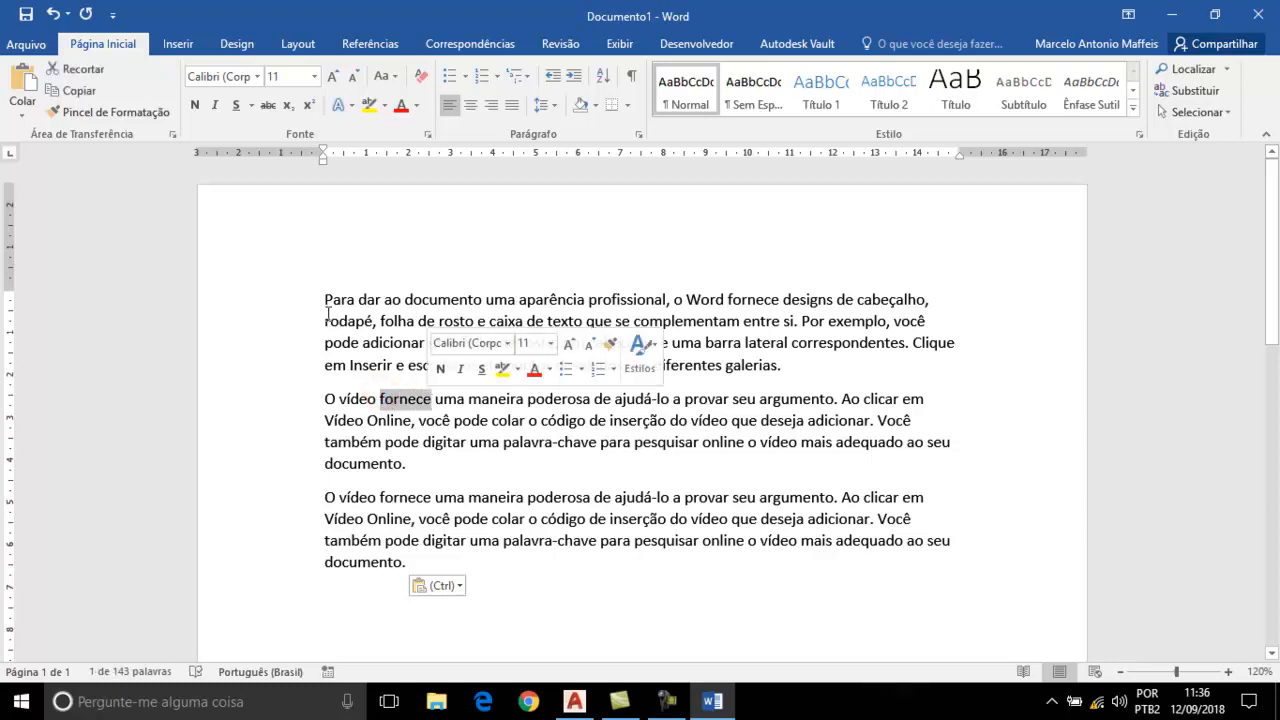
click(61, 91)
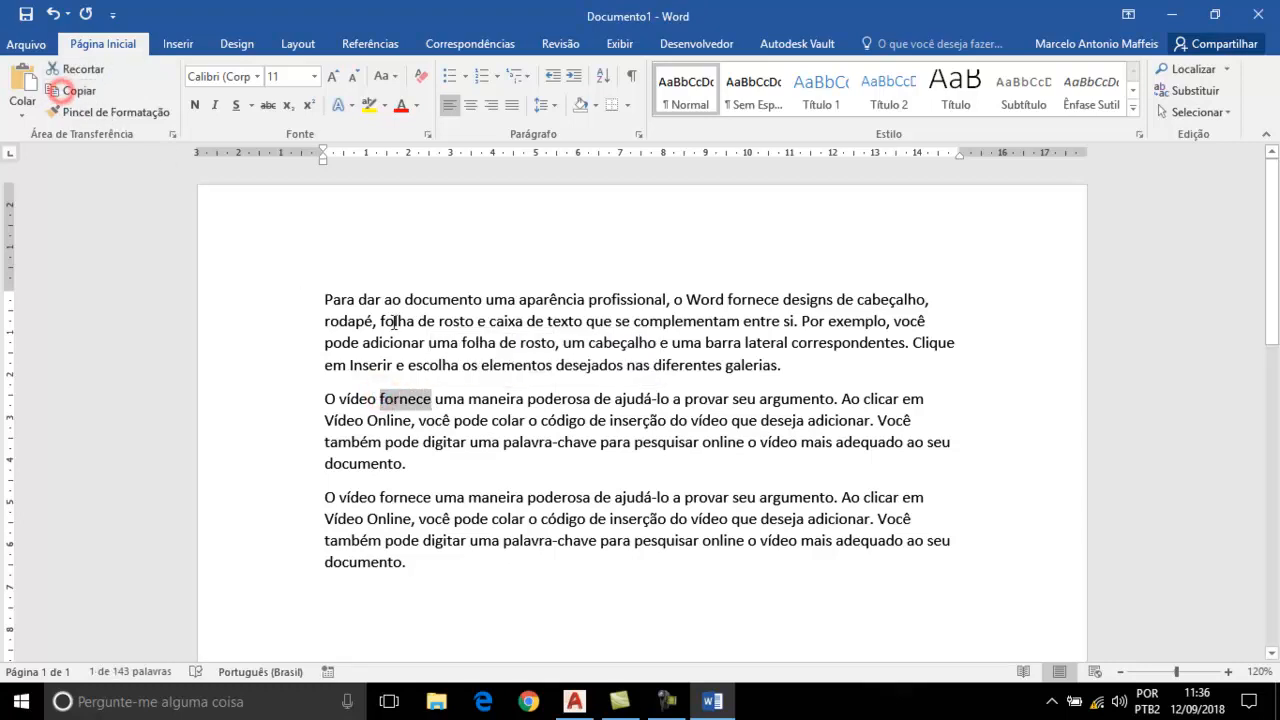
click(351, 591)
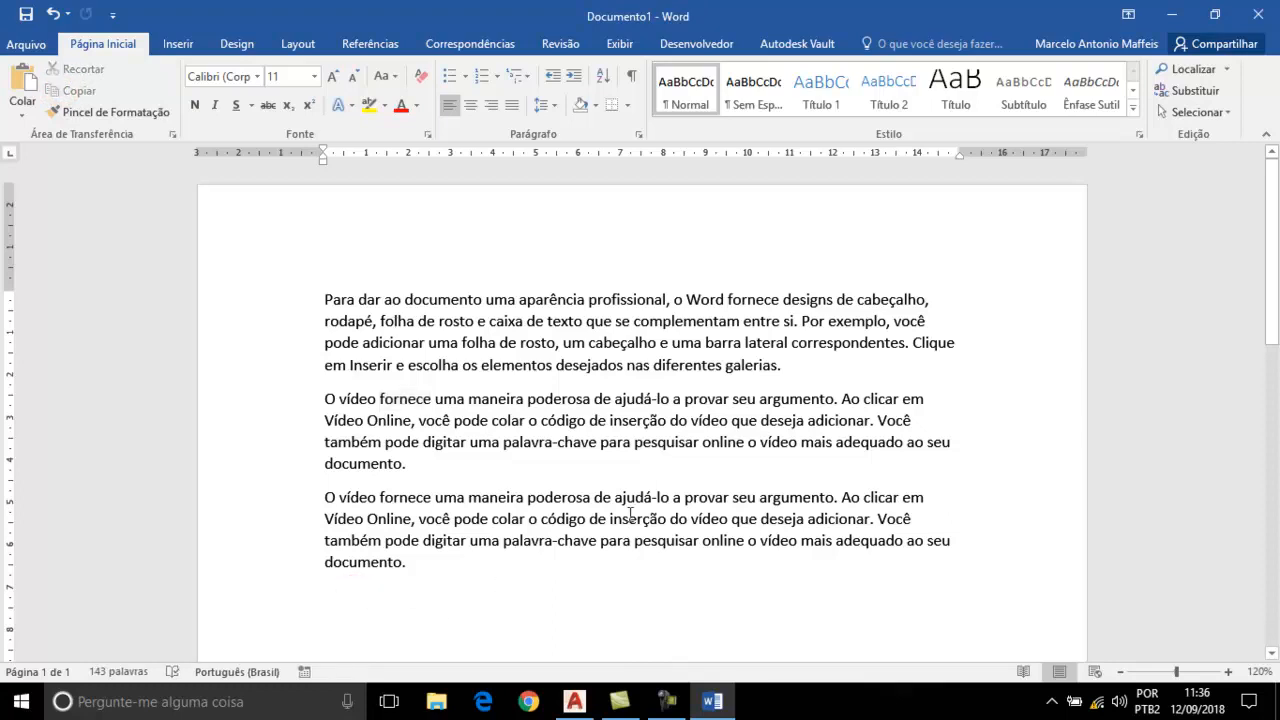
click(24, 86)
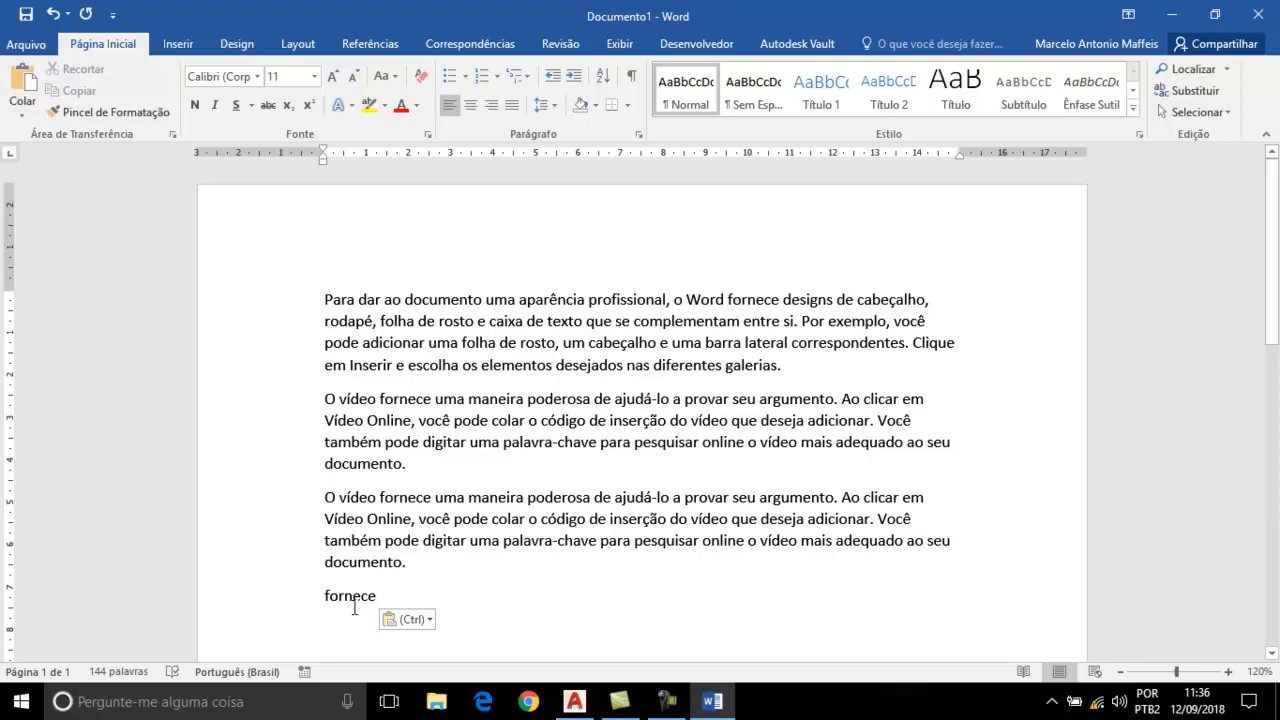
- Delete the pasted word "fornece" together with its line below the last paragraph
drag(380, 591, 303, 600)
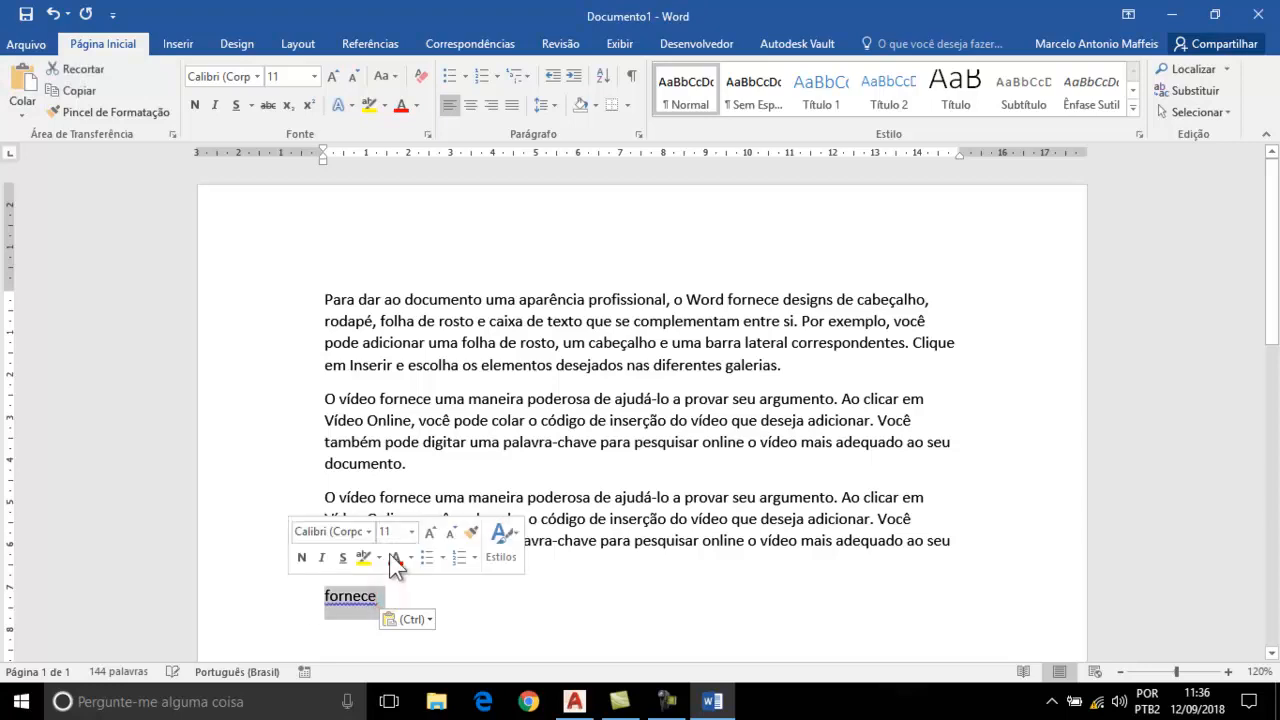
click(271, 600)
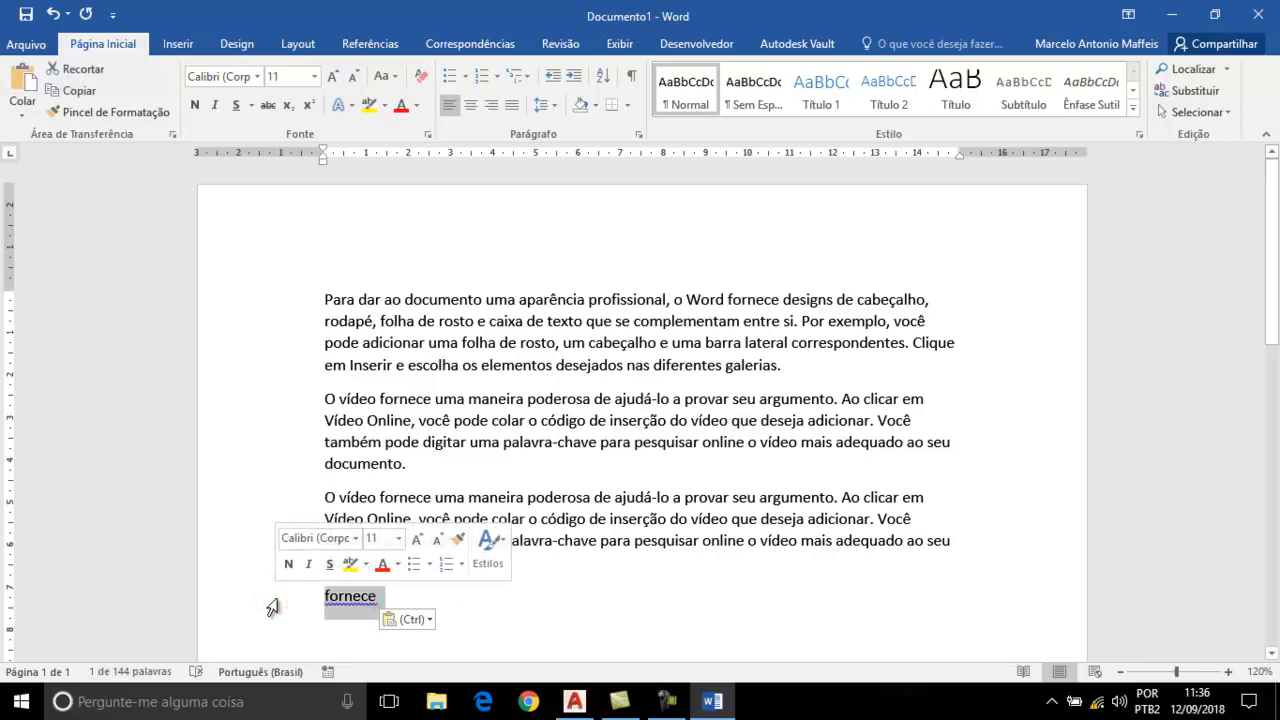
key(BackSpace)
key(BackSpace)
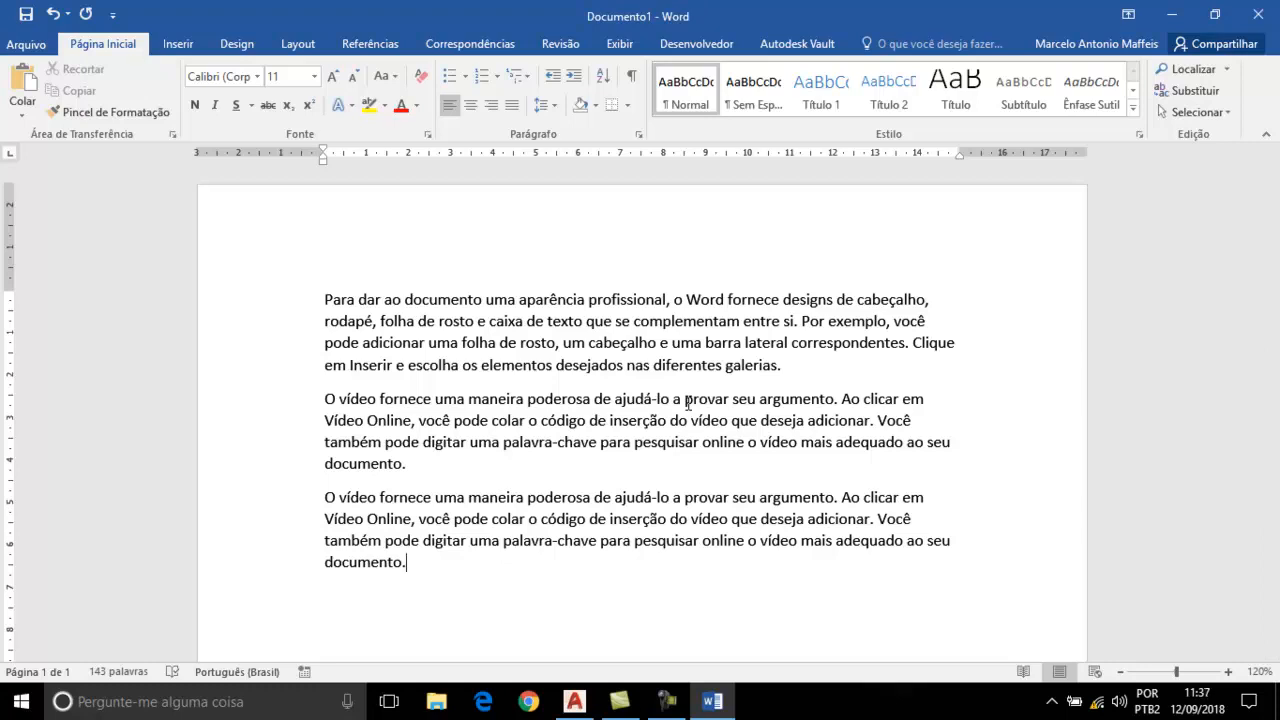
- Copy the whole last paragraph and paste it on a new line directly below it
scroll(620, 290, down, 1)
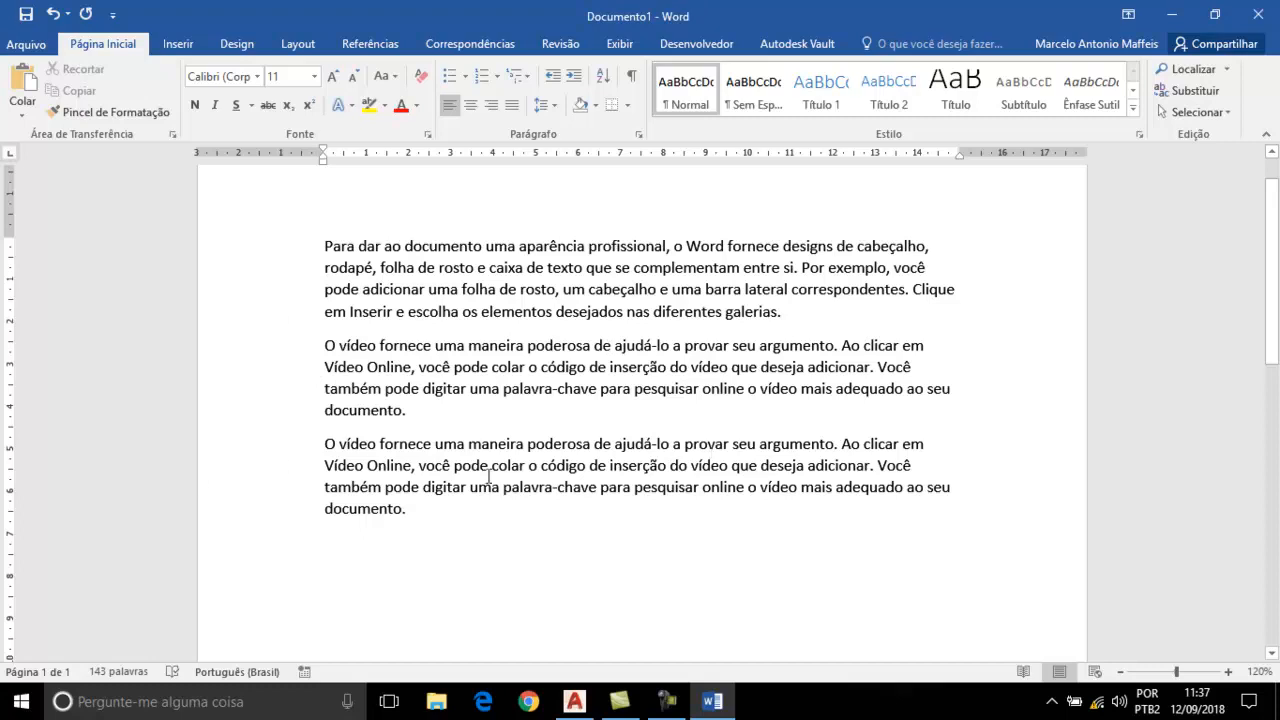
double_click(262, 488)
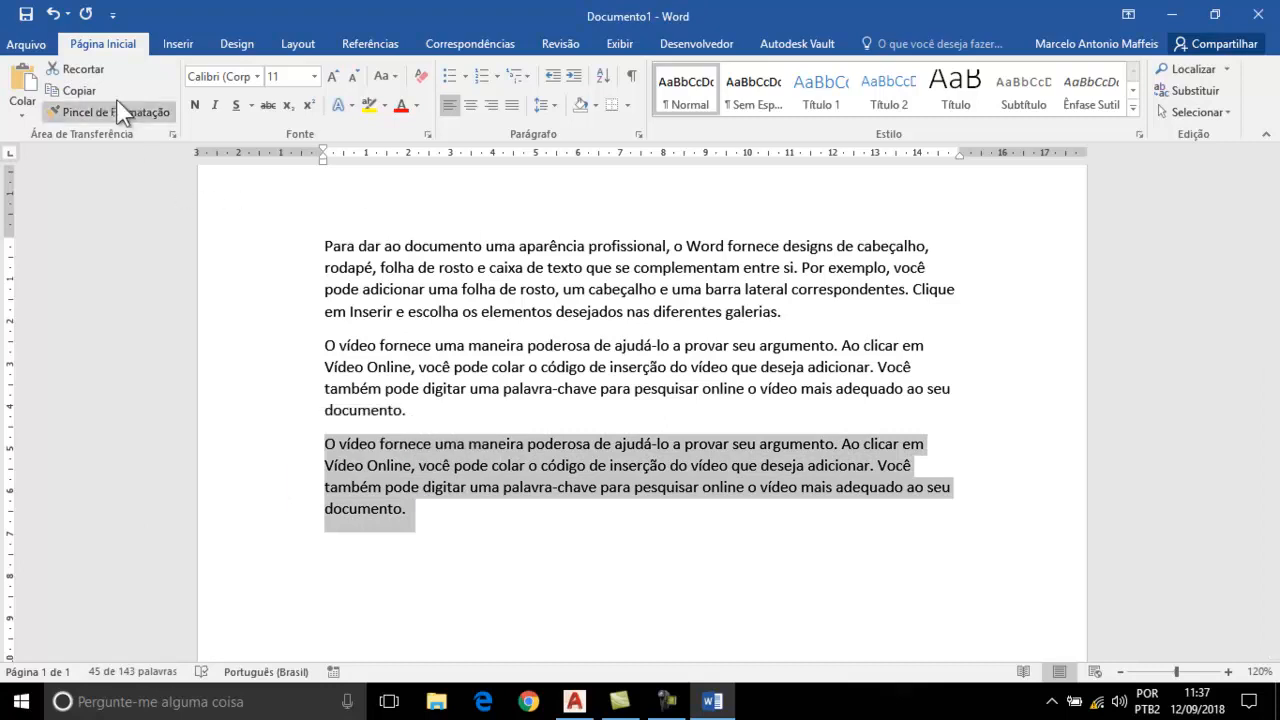
click(72, 90)
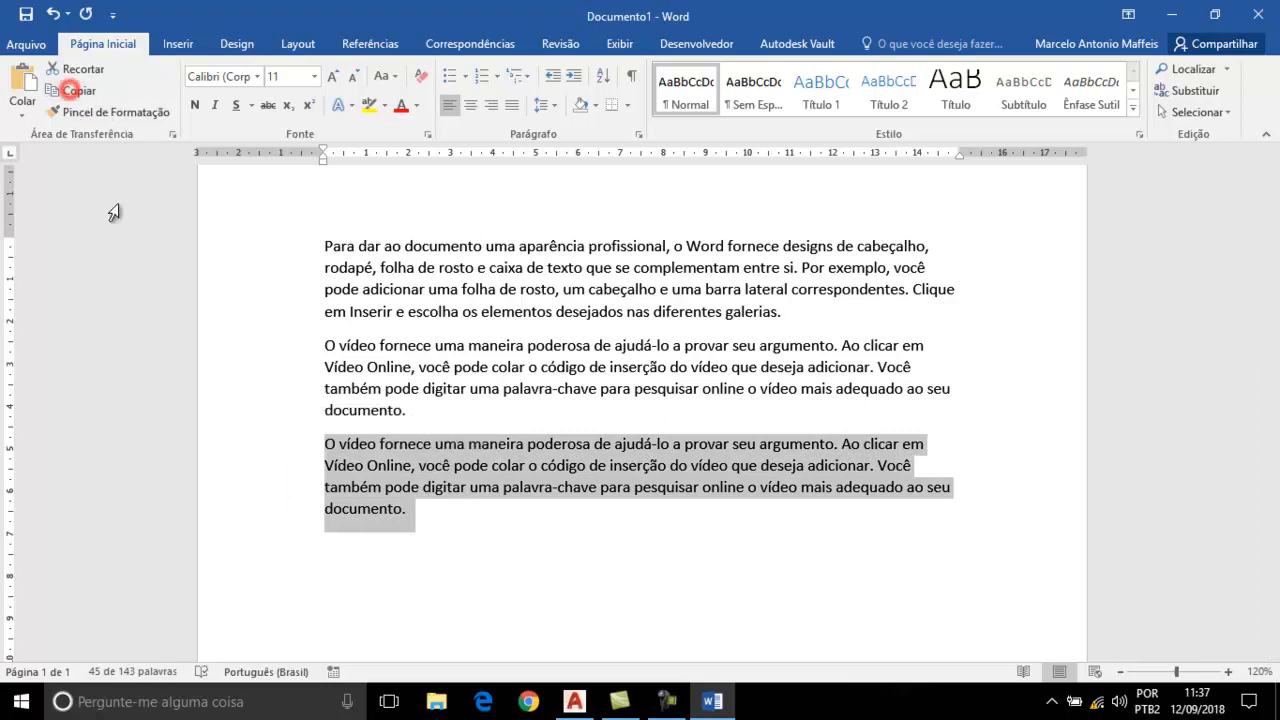
click(358, 562)
click(494, 518)
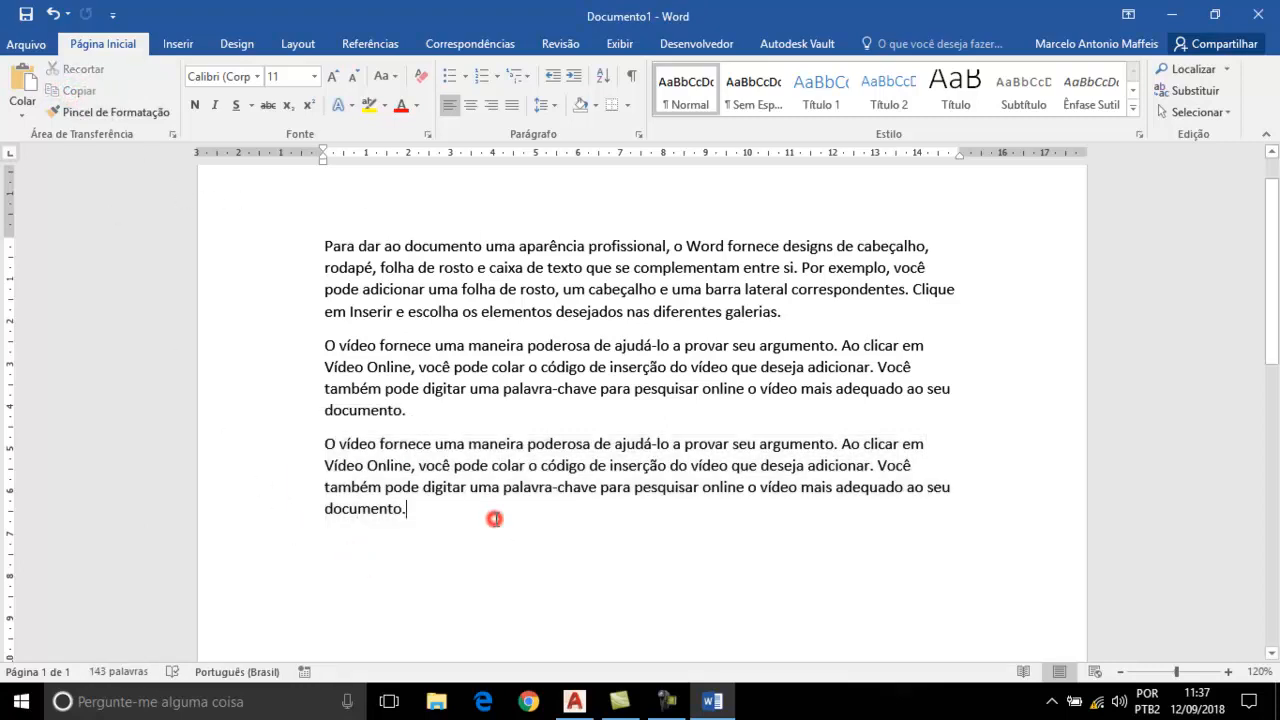
key(Return)
click(25, 78)
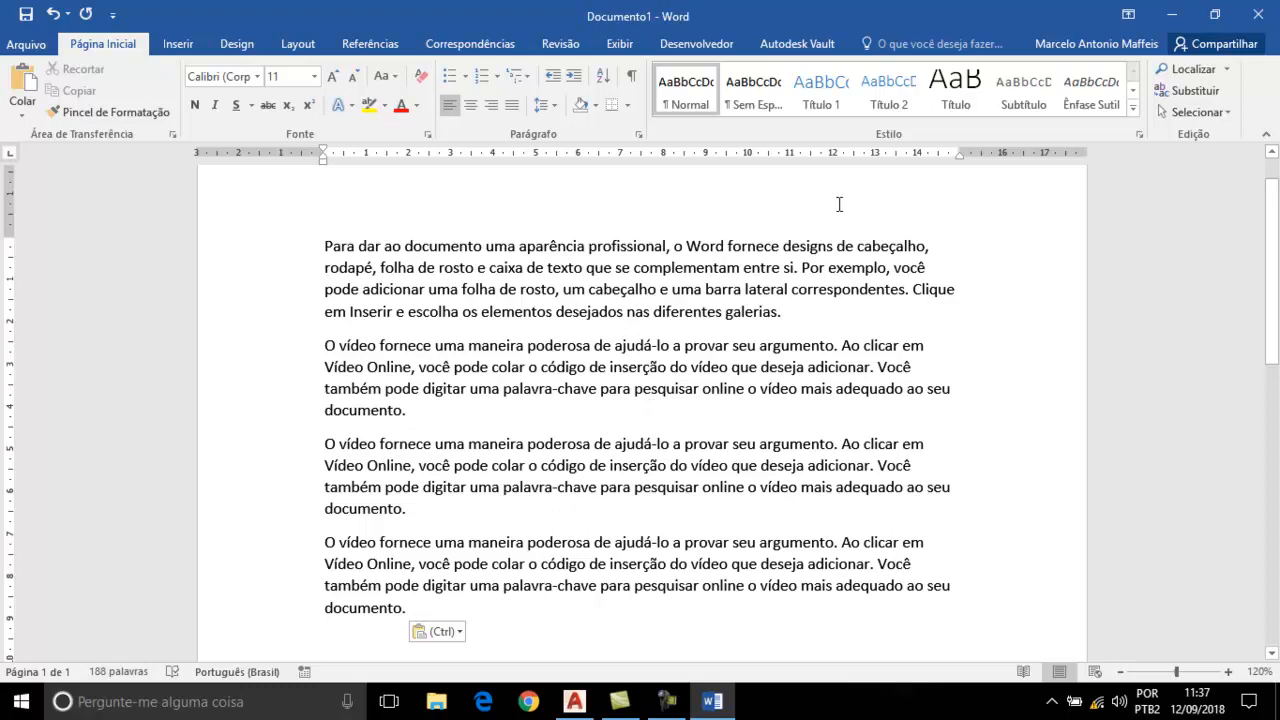
- Search the document for "vídeo" in the navigation pane
click(1206, 72)
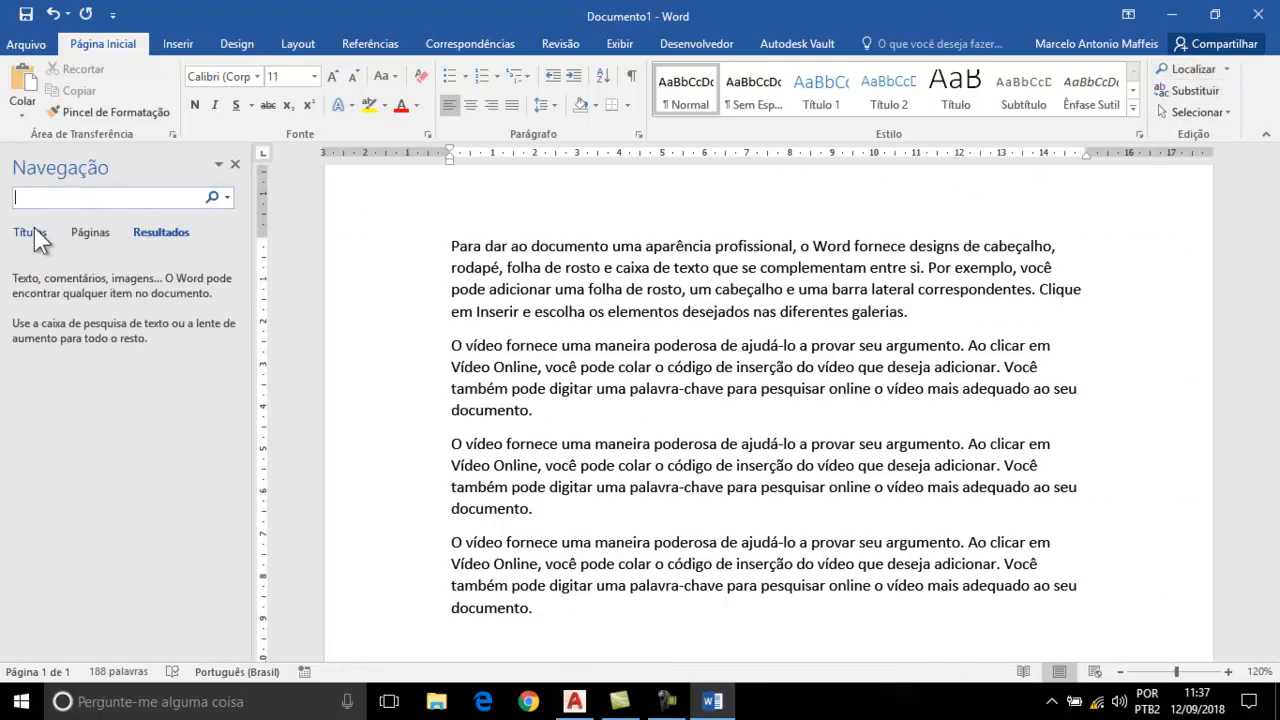
click(72, 191)
text(v)
text(íde)
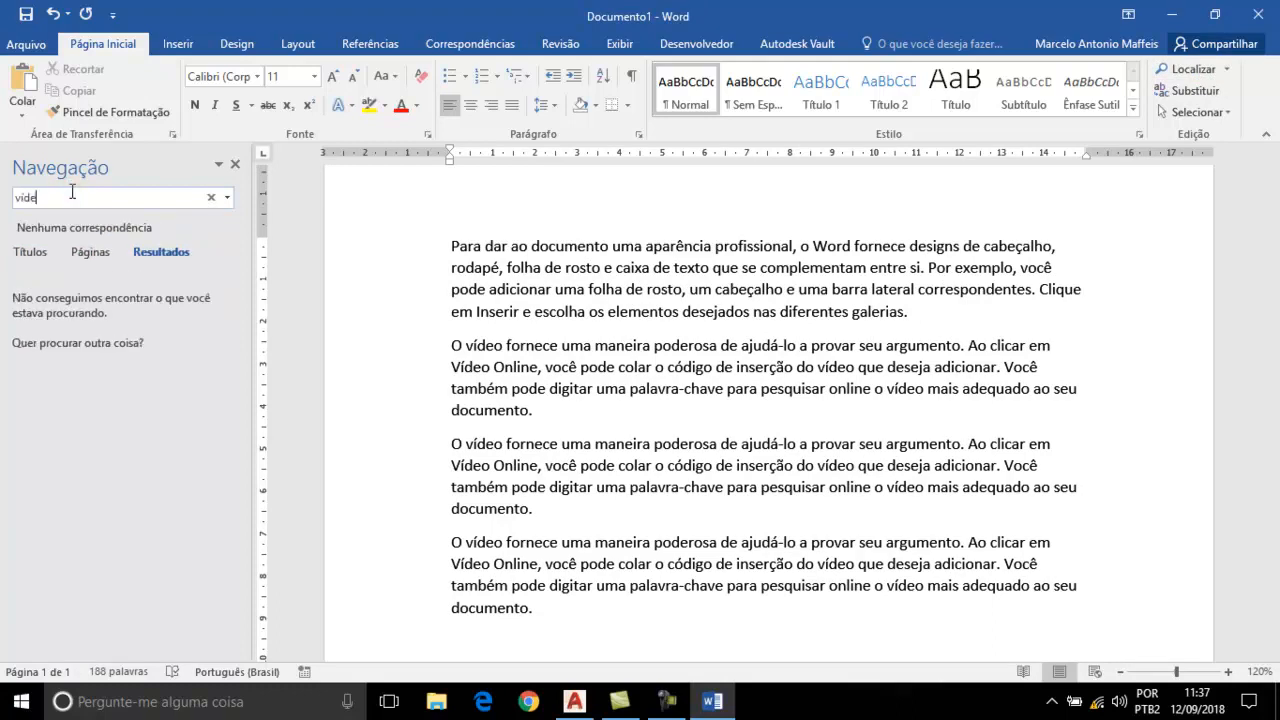
text(o)
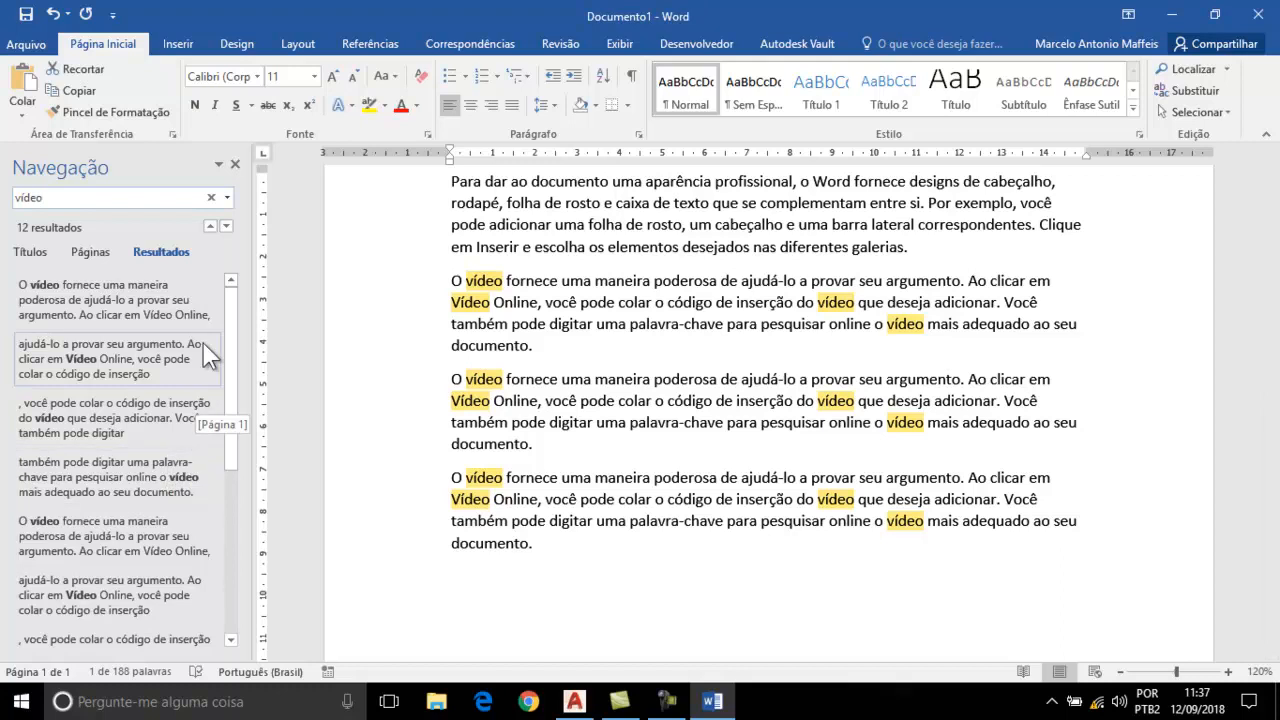
- Look through the search results and the headings view, and close the navigation pane
drag(226, 318, 219, 284)
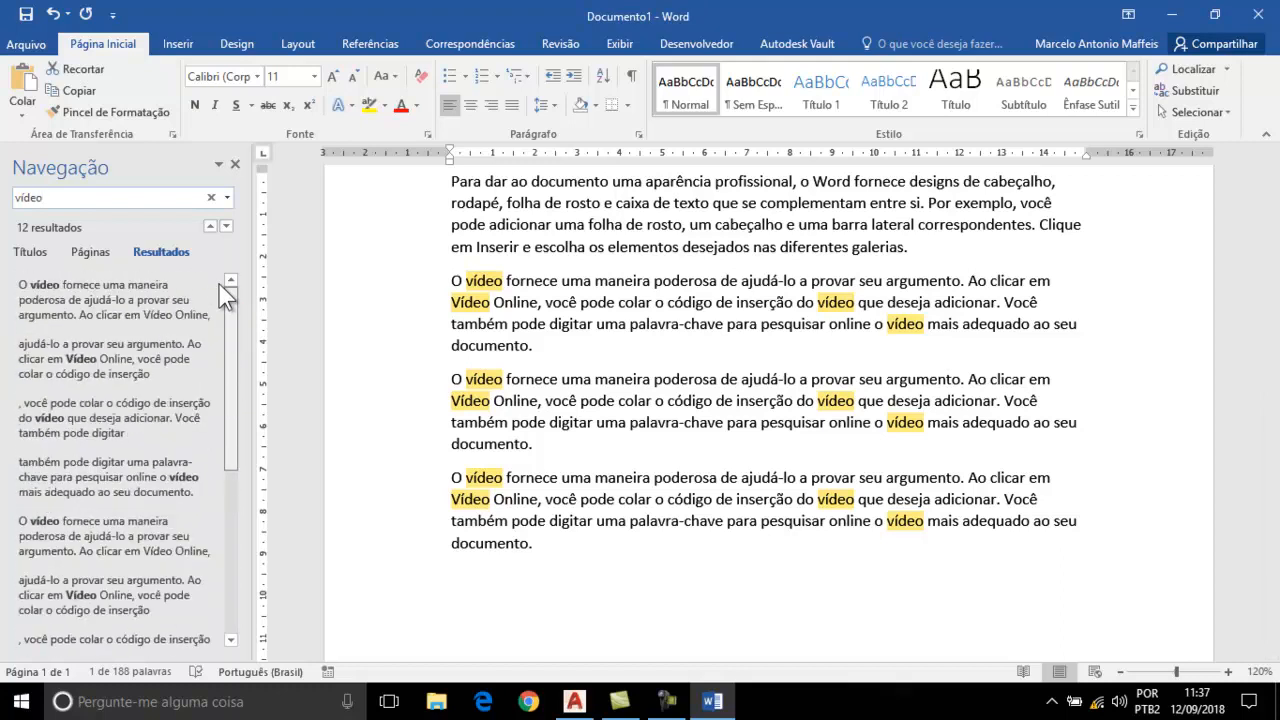
click(79, 252)
click(30, 252)
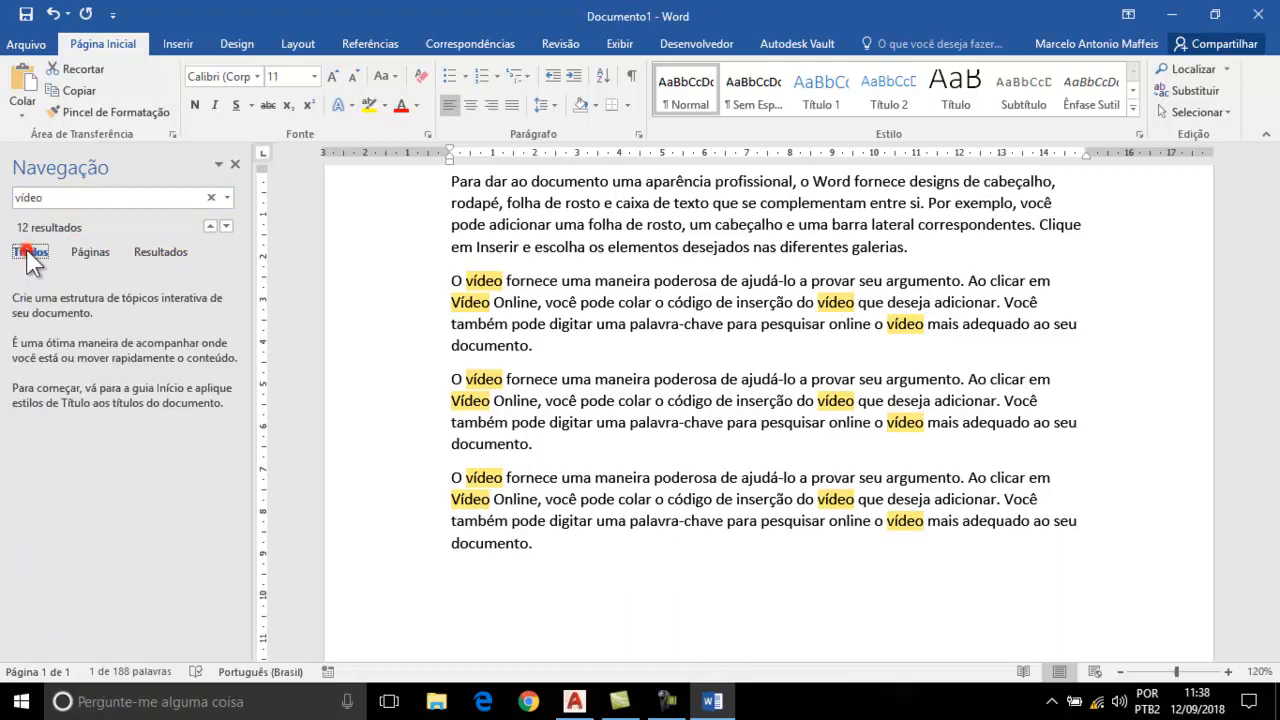
click(235, 165)
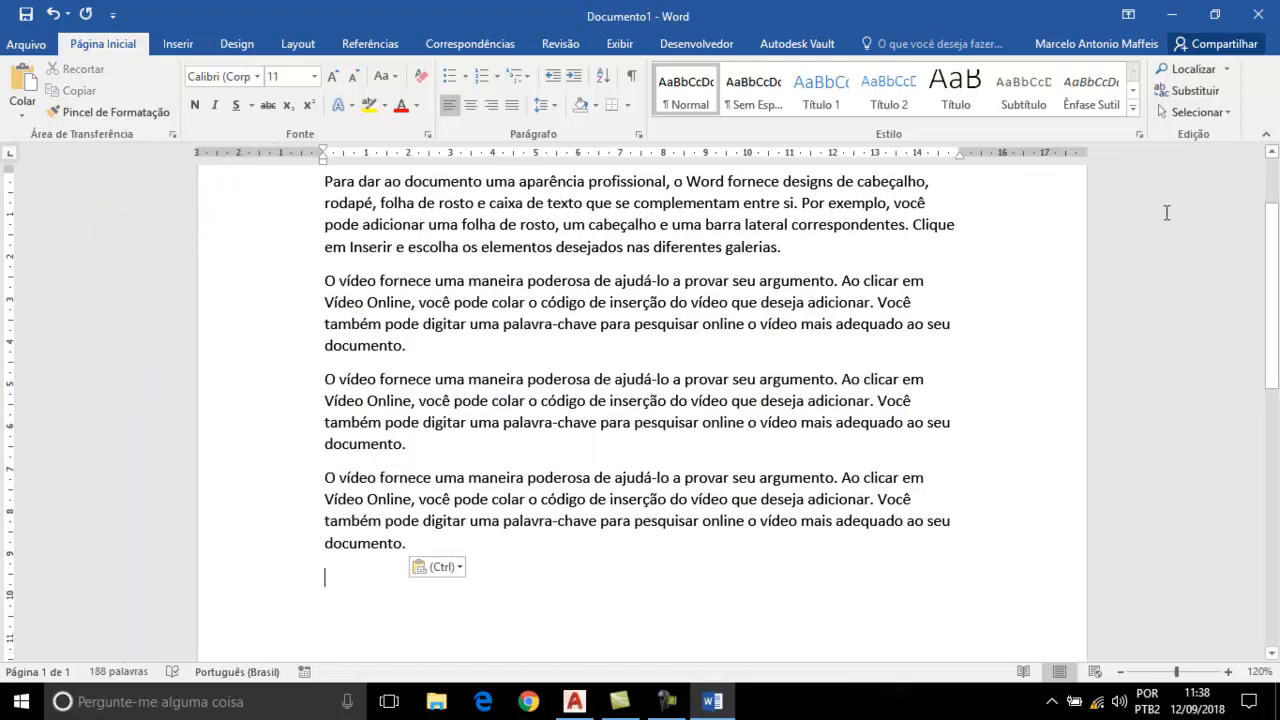
- Step through every occurrence of "vídeo" with Find and Replace until the end of the document
click(1197, 91)
drag(557, 241, 744, 183)
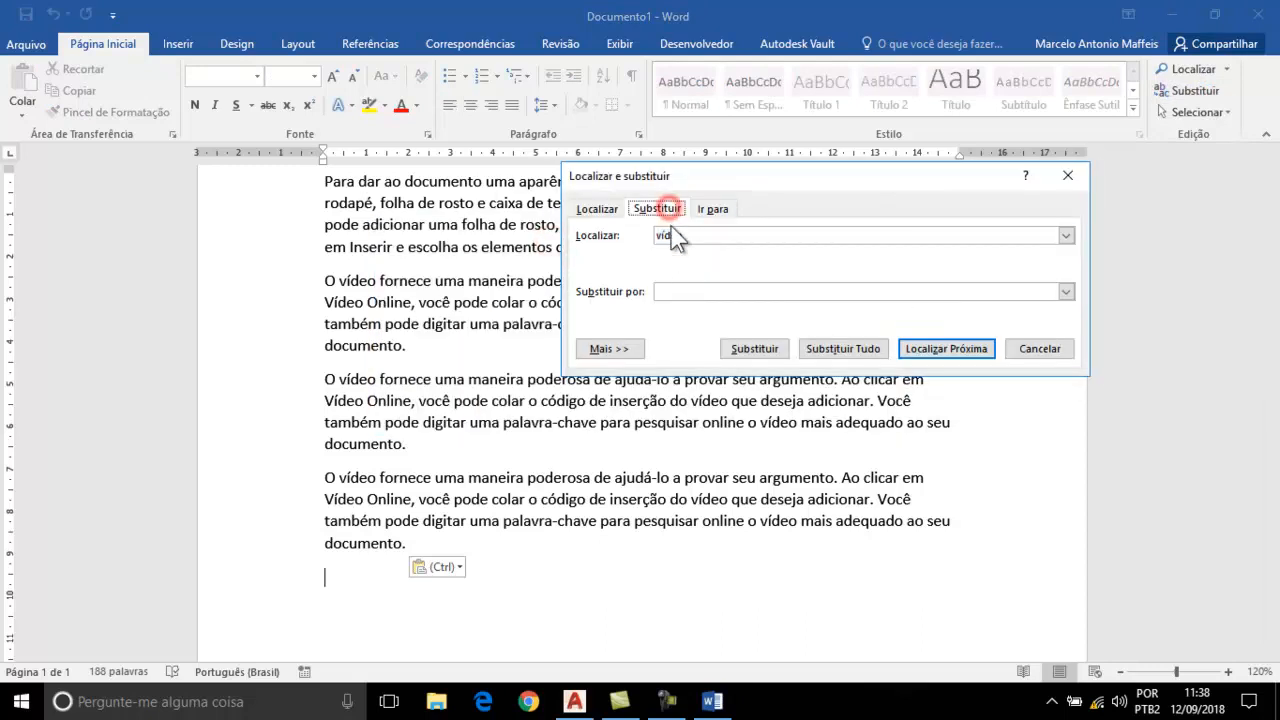
click(596, 209)
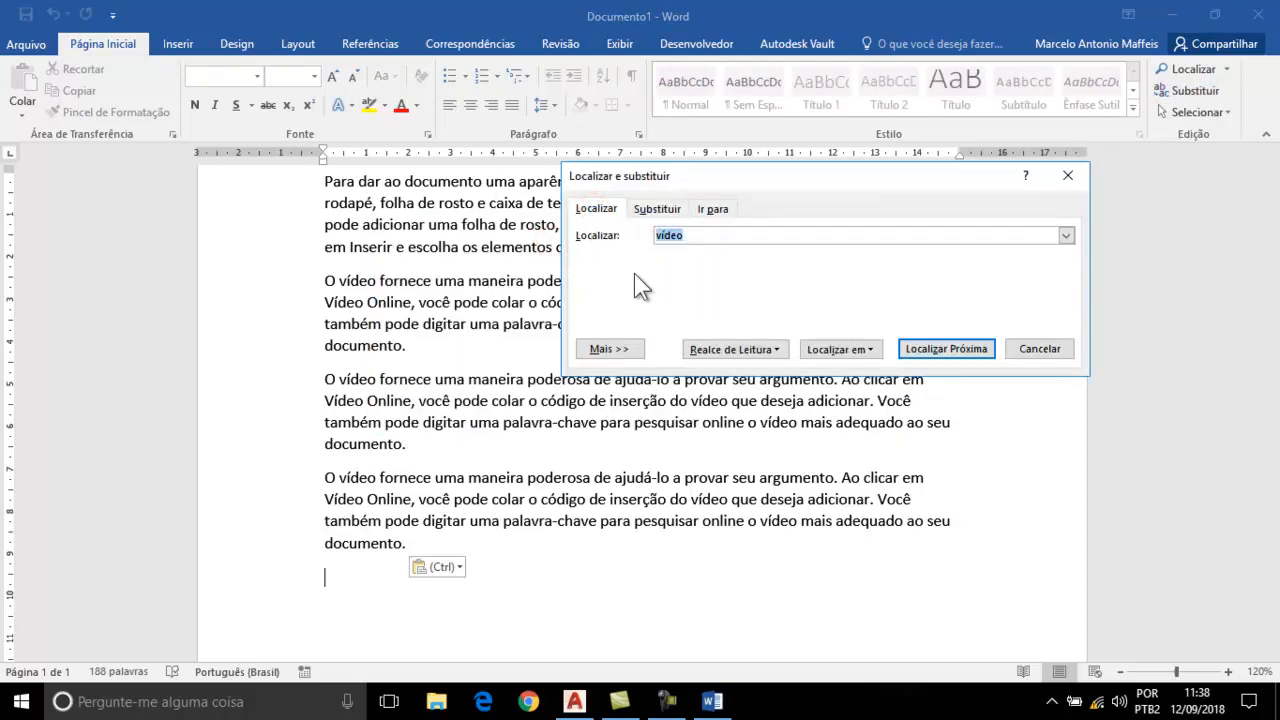
click(933, 344)
click(933, 344)
click(933, 344)
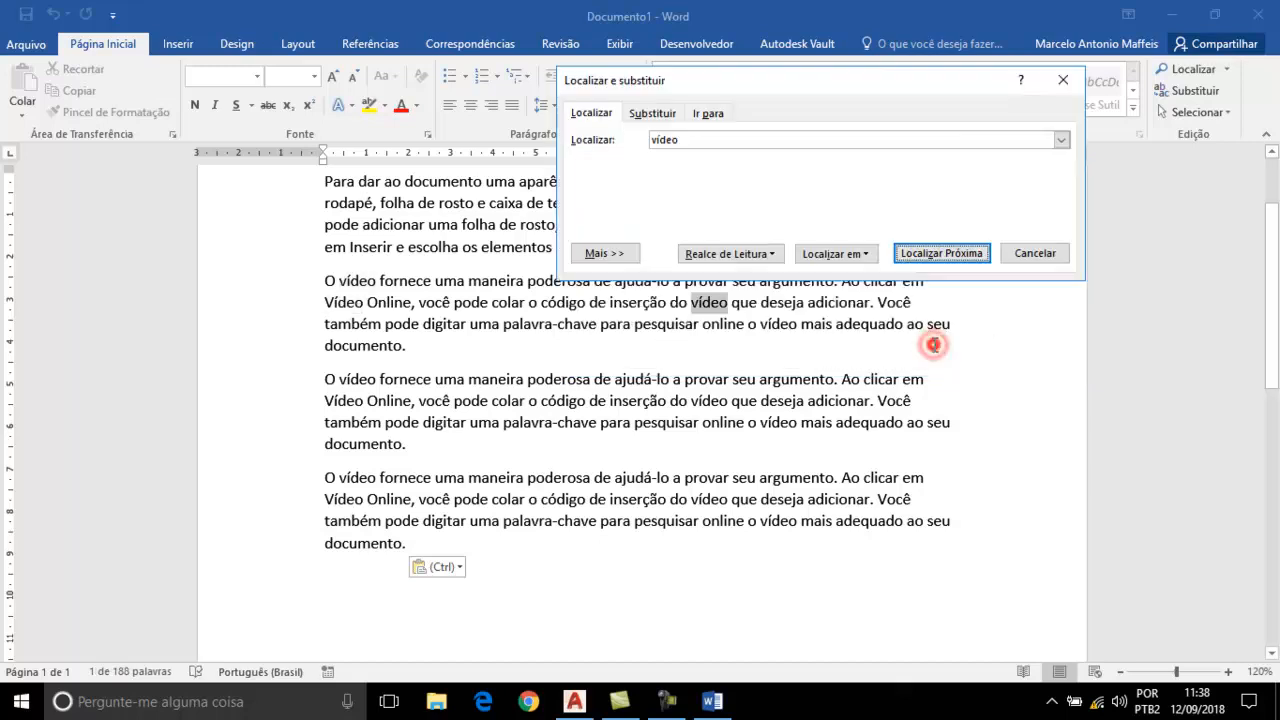
click(934, 256)
click(934, 252)
click(936, 255)
click(936, 255)
click(936, 255)
click(936, 255)
click(936, 255)
click(936, 255)
click(936, 255)
click(936, 255)
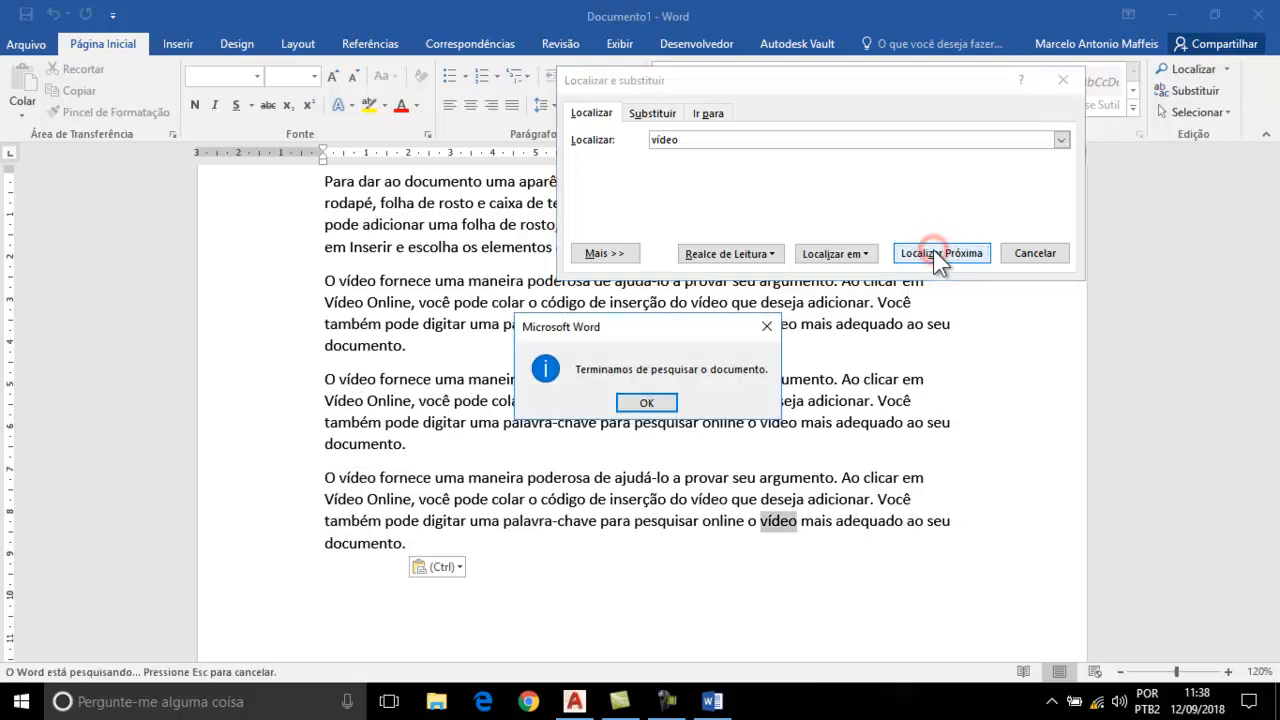
click(647, 402)
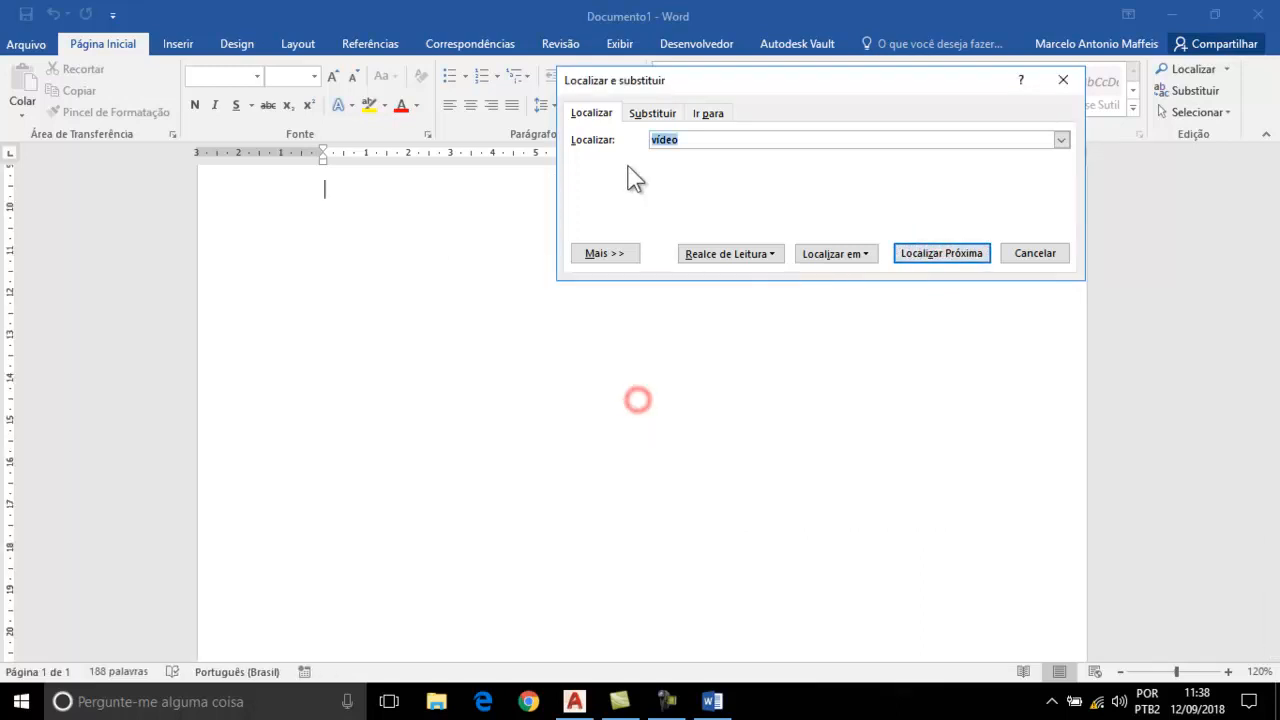
- Set the replacement for "vídeo" to "Filme" and locate the first occurrence
click(655, 113)
drag(796, 87, 478, 290)
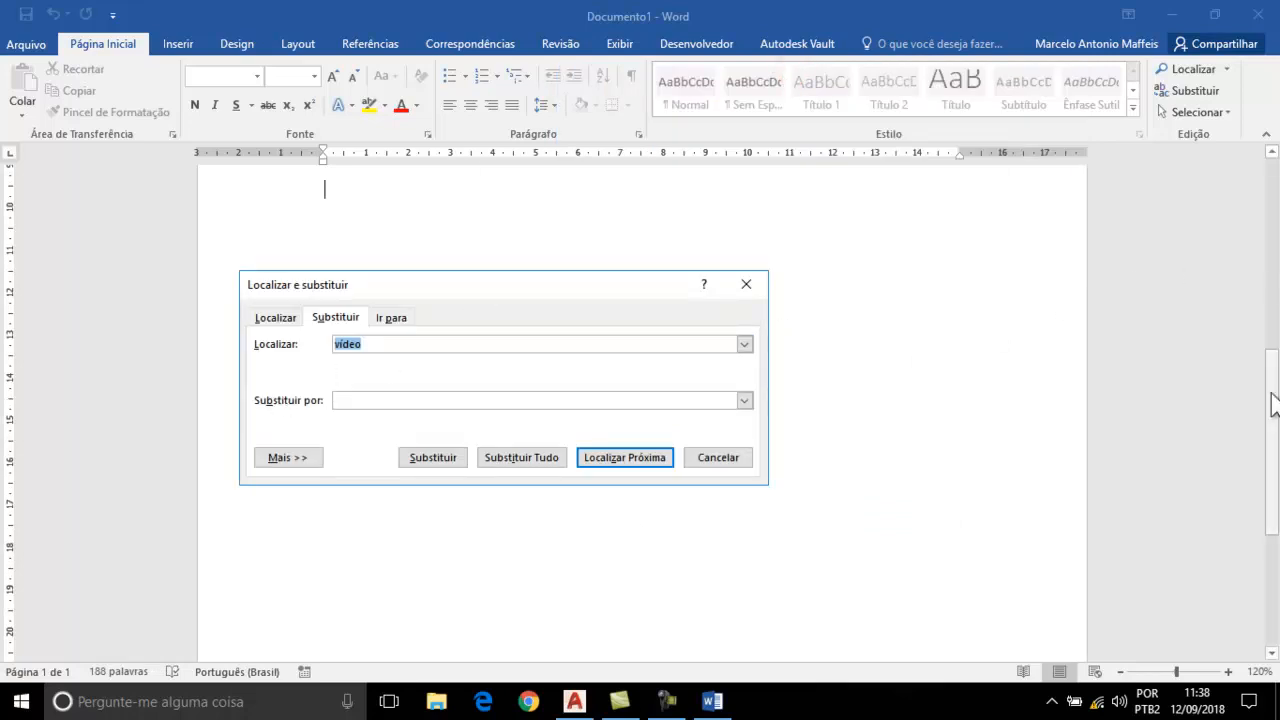
drag(1272, 404, 1272, 220)
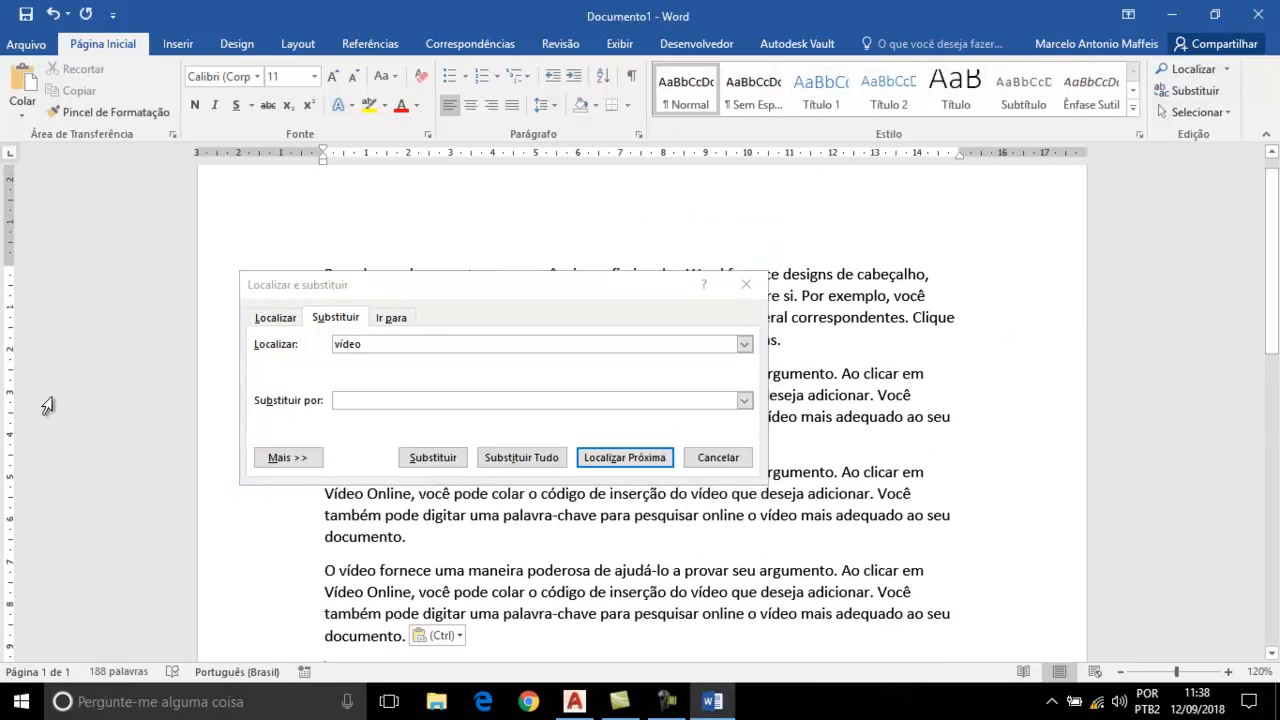
click(409, 402)
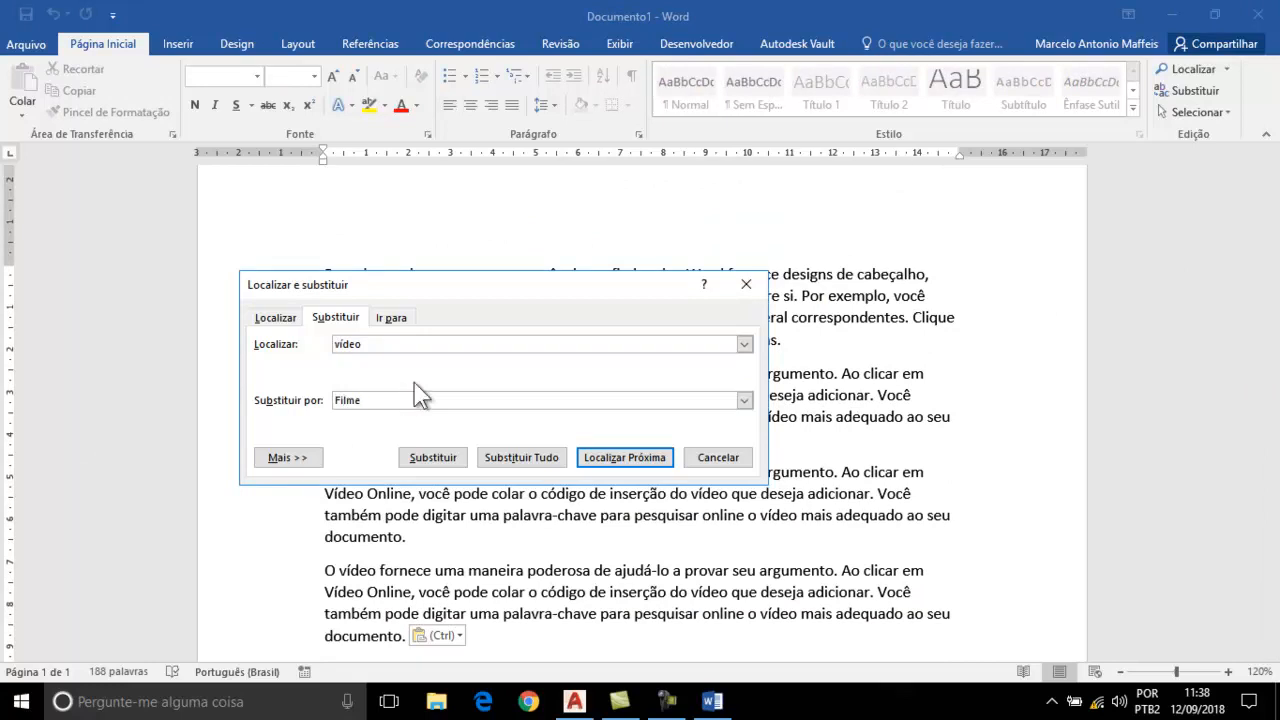
drag(533, 290, 925, 182)
click(1013, 345)
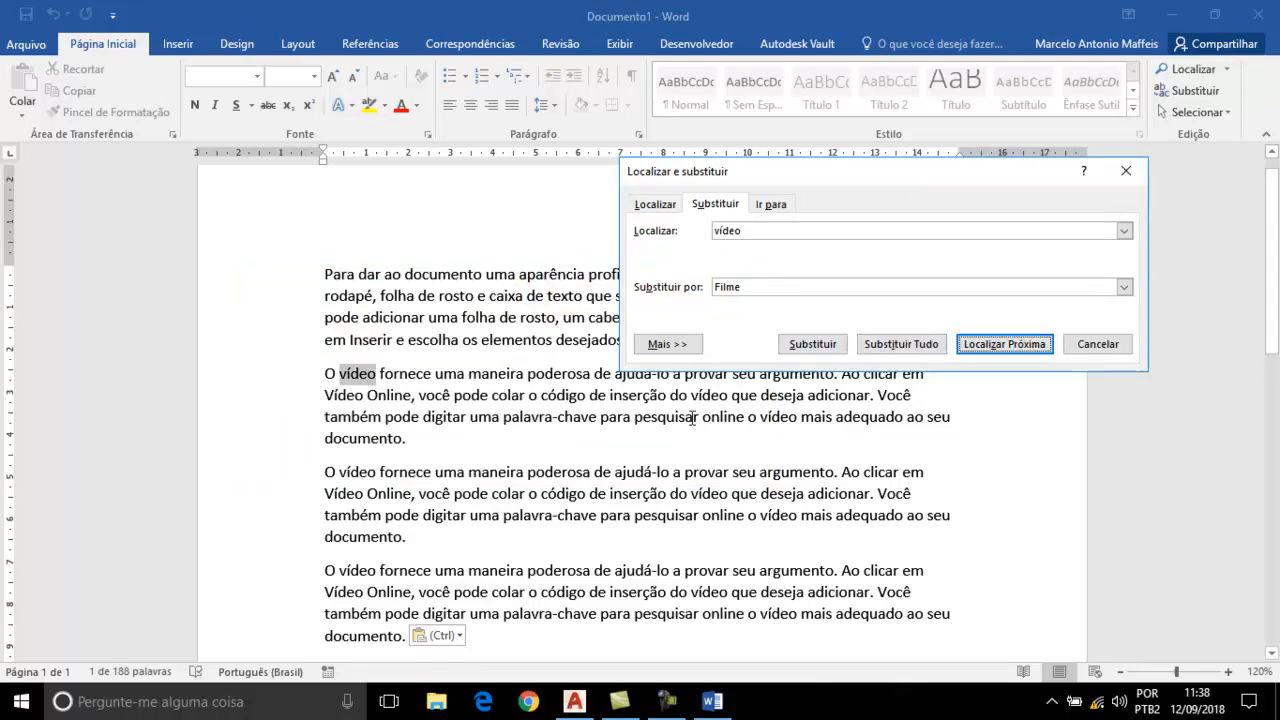
- Replace the first two occurrences of "vídeo" with "Filme" one at a time, and replace all the remaining ones at once
click(810, 344)
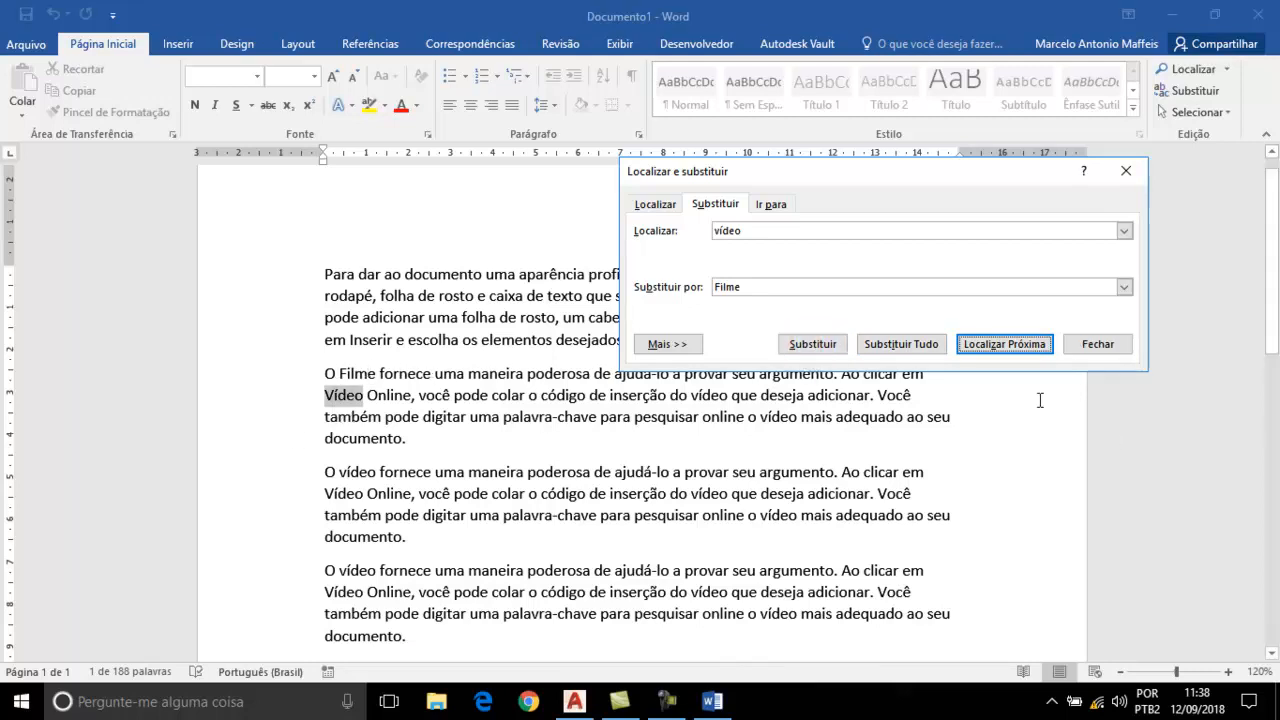
click(814, 343)
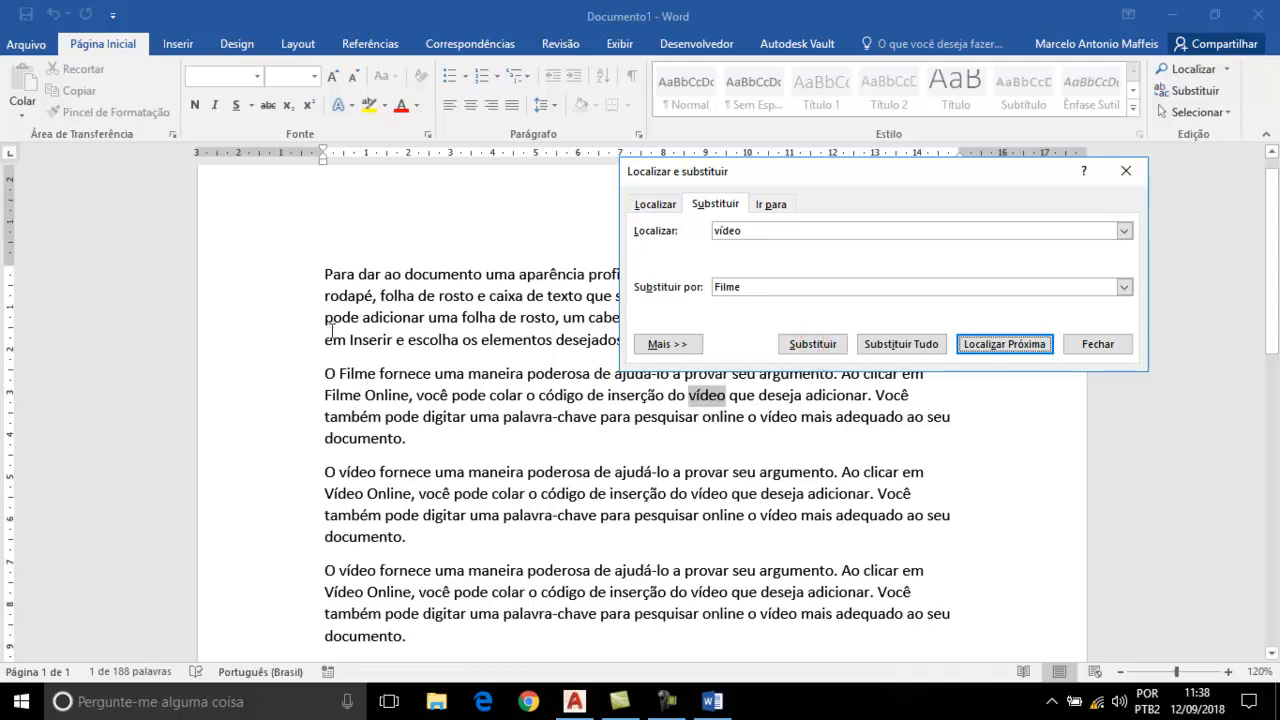
click(920, 346)
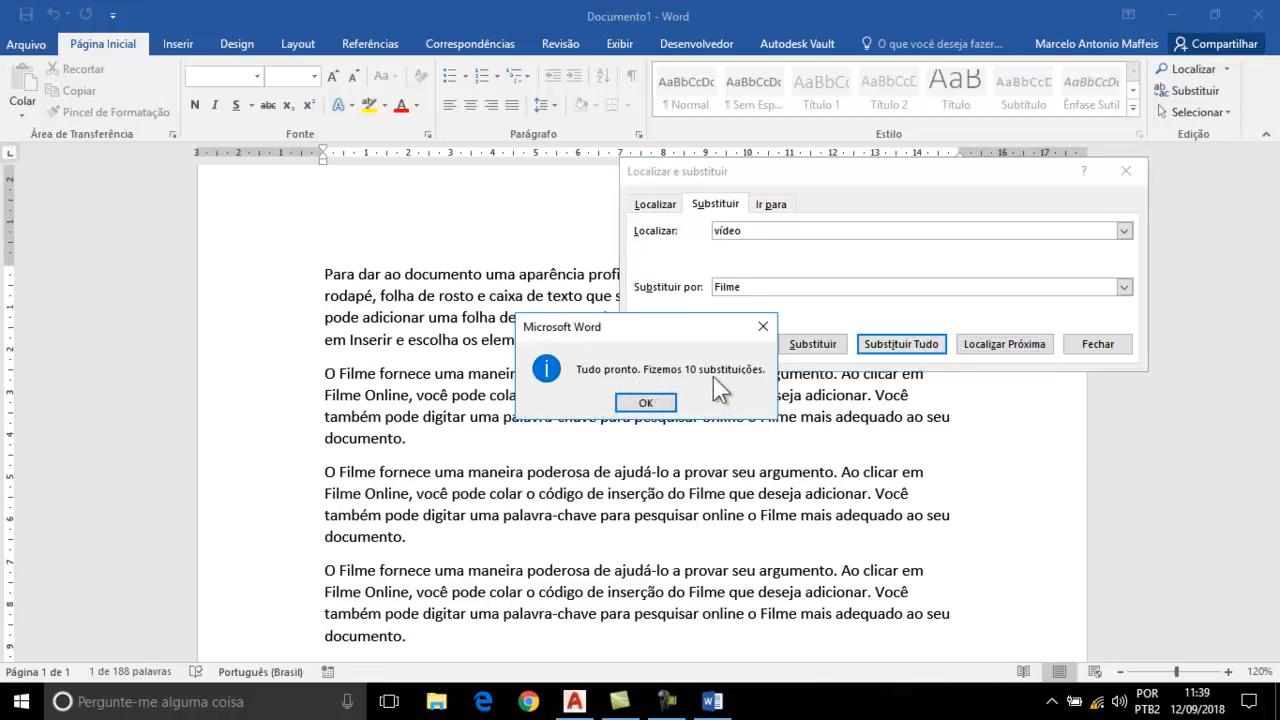
click(646, 402)
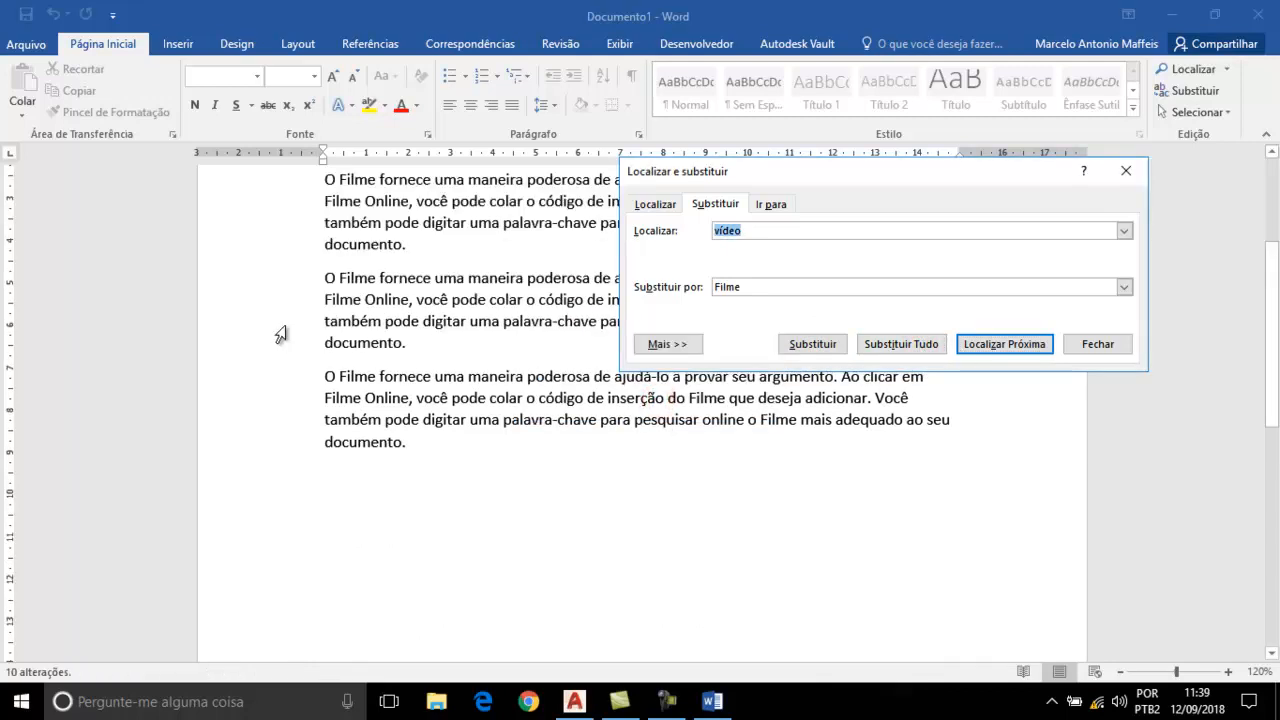
scroll(508, 438, up, 1)
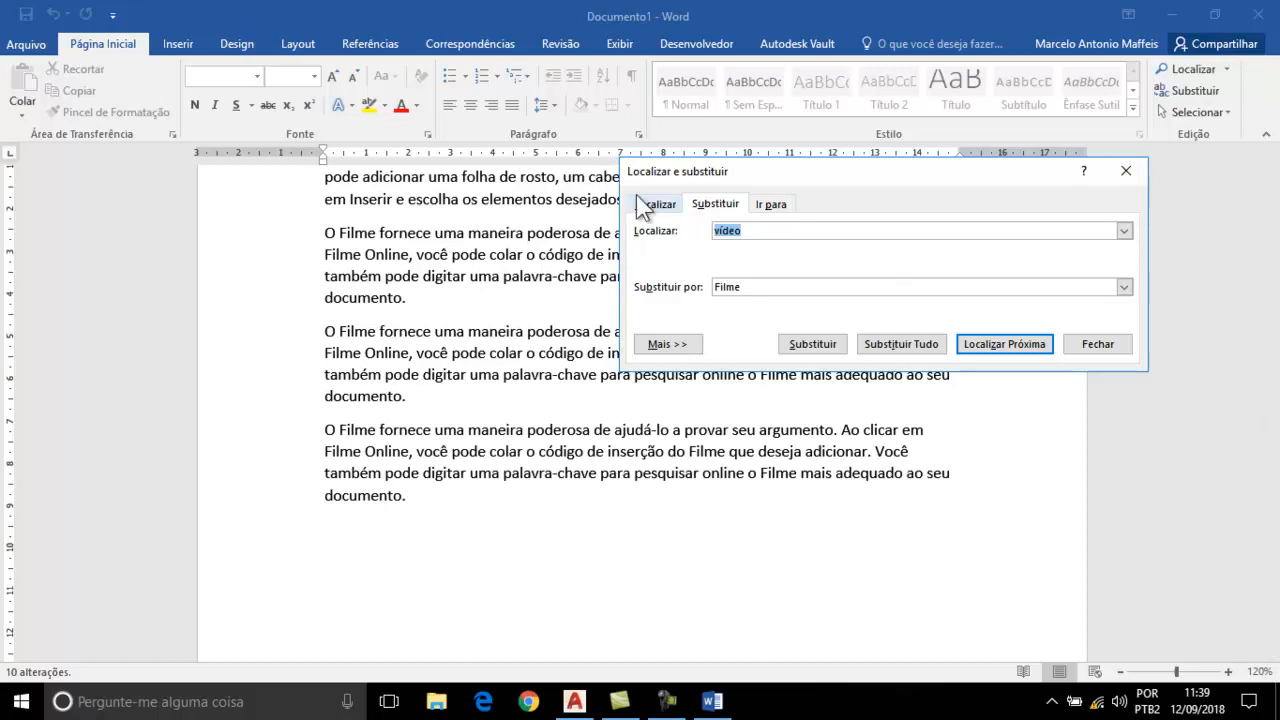
- Reverse the replacement terms so that the search text is "Filme" and the replacement is "vídeo"
double_click(749, 285)
key(ctrl+c)
double_click(786, 232)
key(ctrl+v)
double_click(758, 289)
text(v)
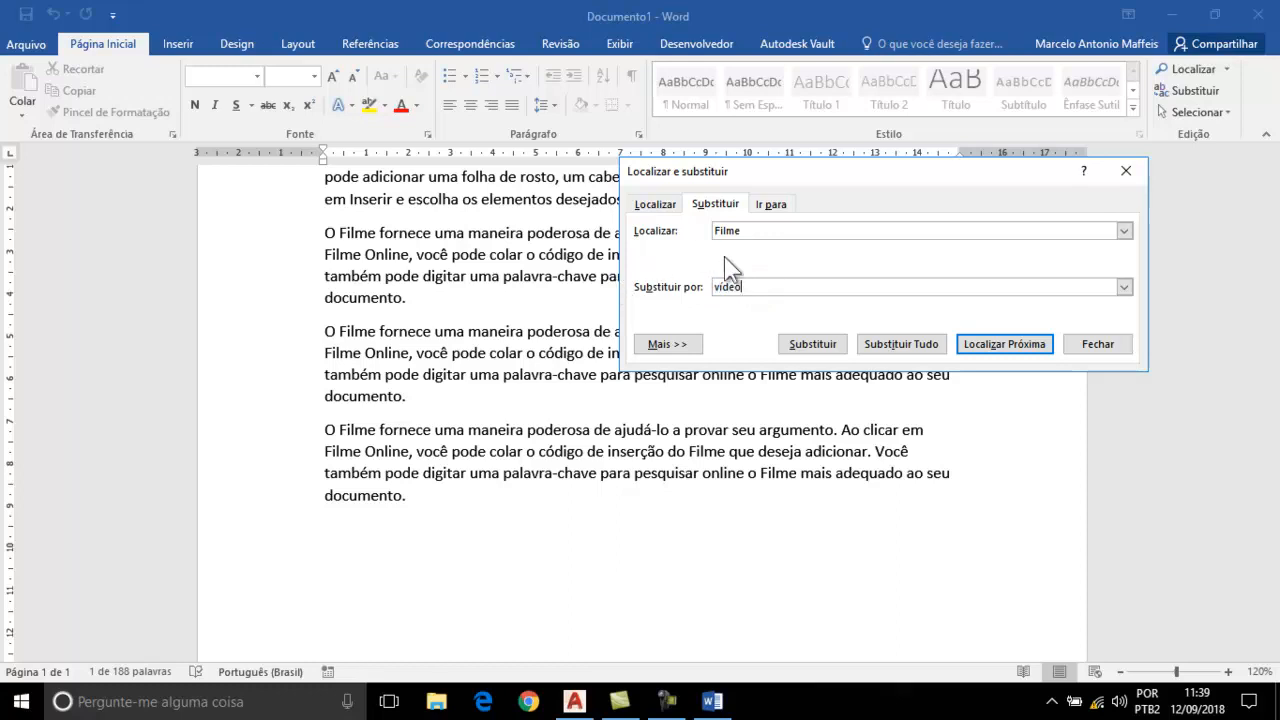
- Expand the additional search options of Find and Replace and bring the whole dialog into view
double_click(774, 286)
click(690, 346)
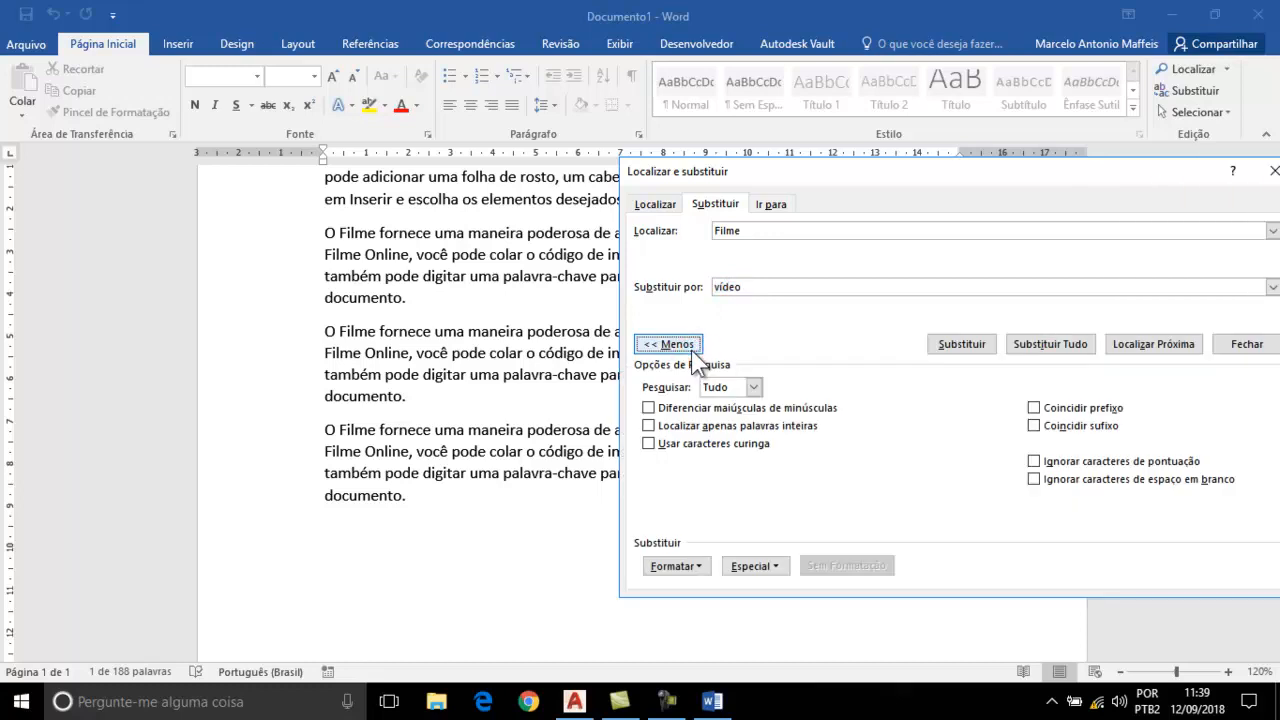
drag(792, 172, 572, 144)
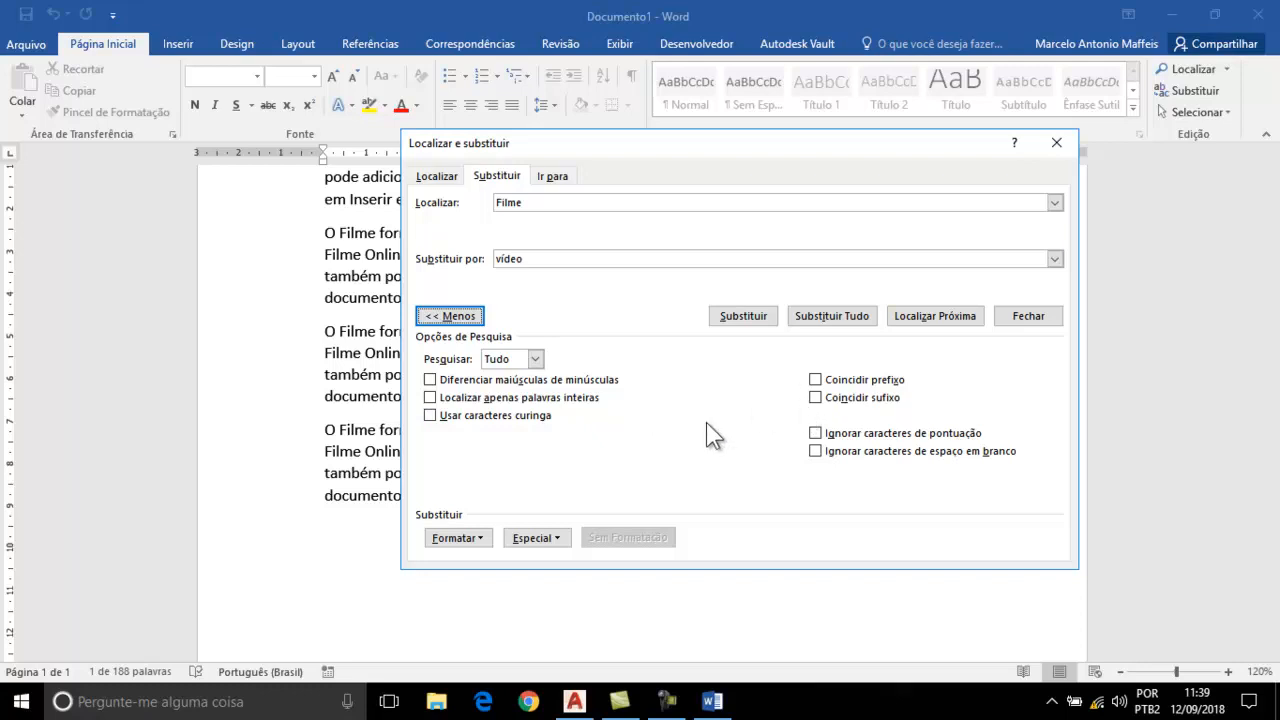
- Set the format of the replacement text "vídeo" to a red font colour
drag(545, 259, 496, 258)
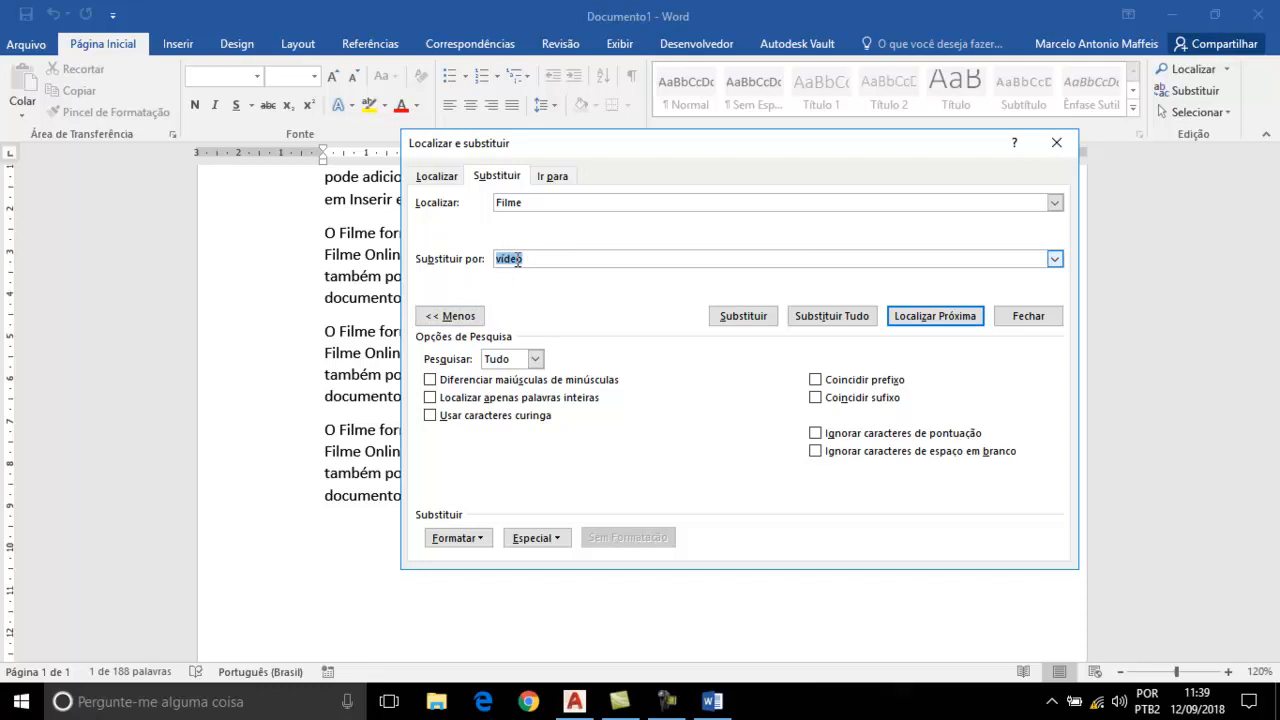
click(478, 540)
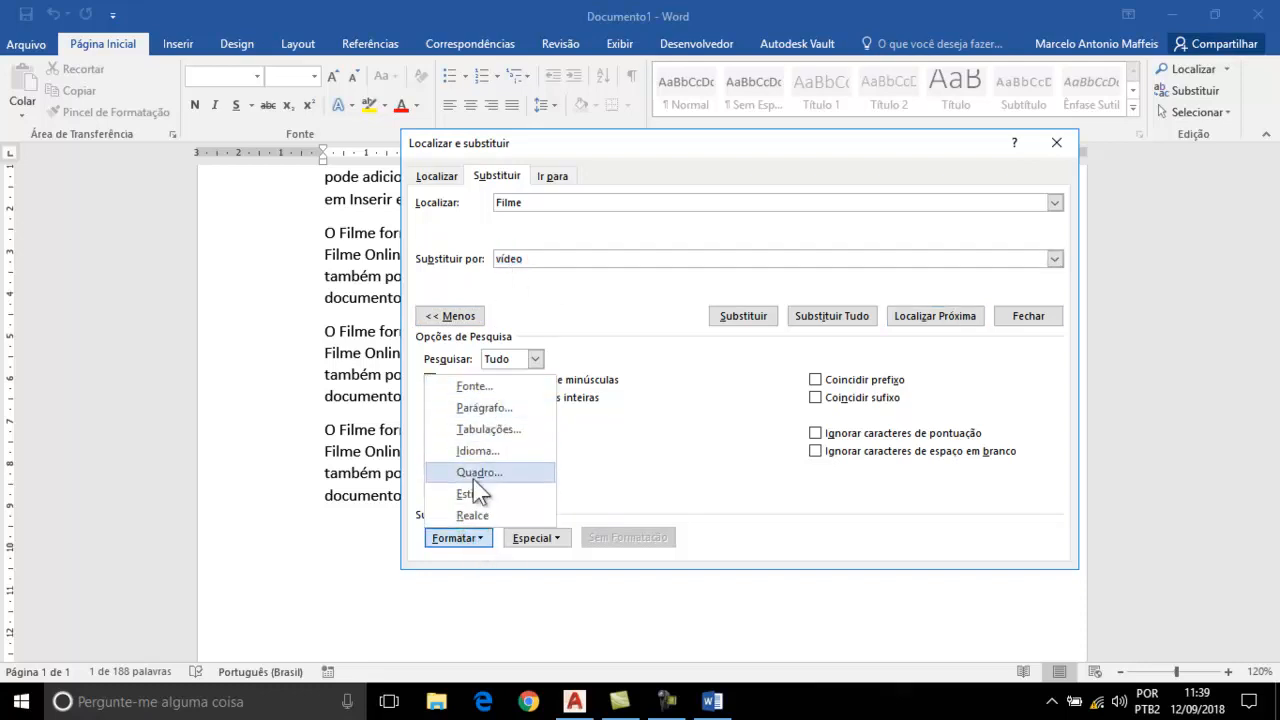
click(497, 390)
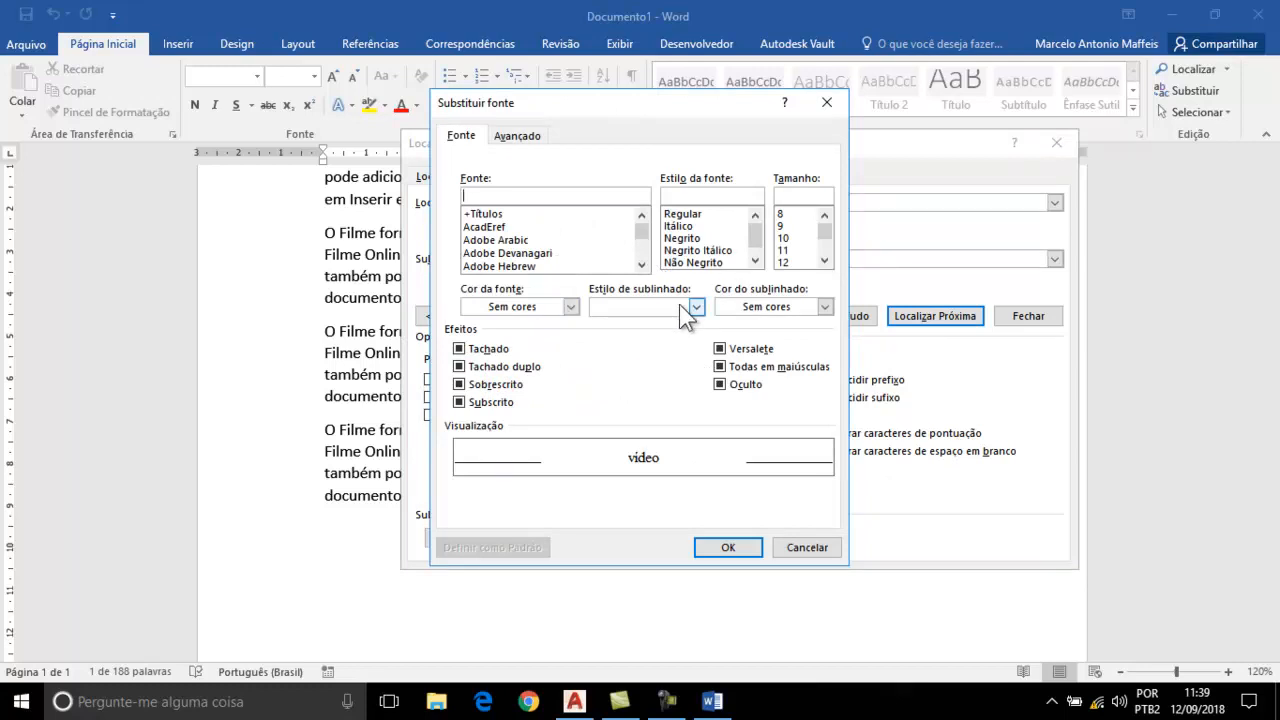
click(743, 308)
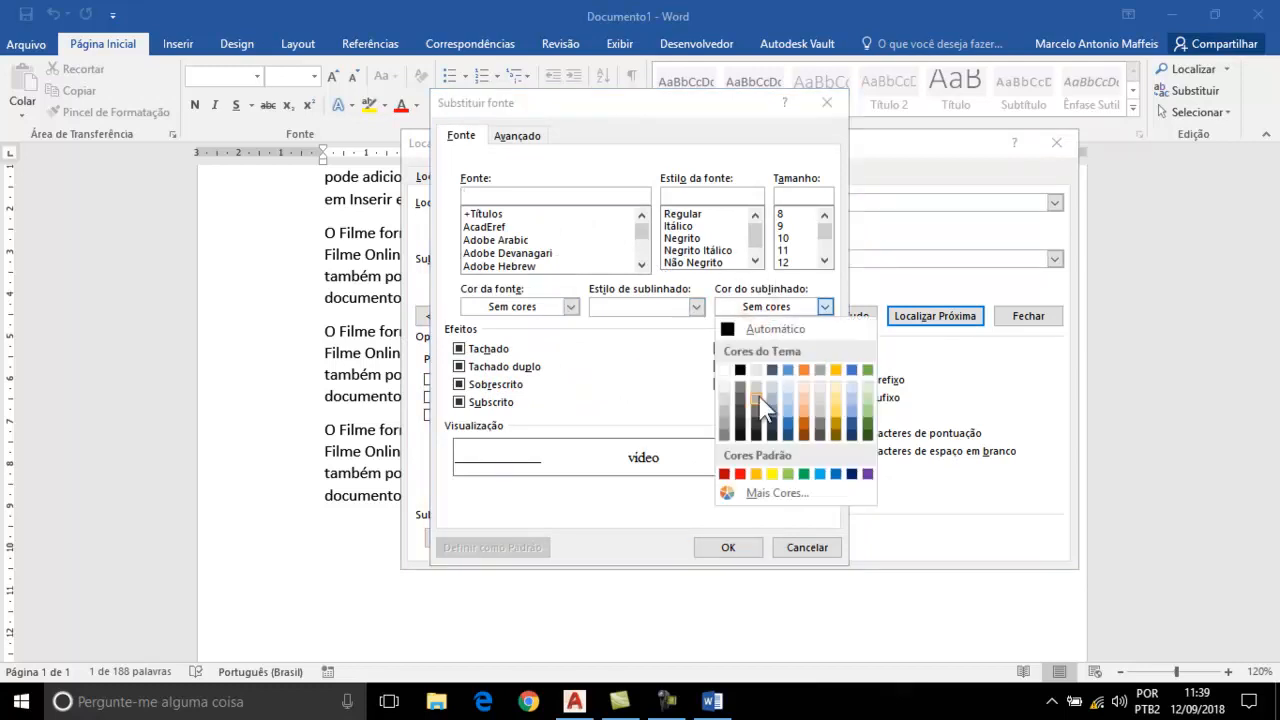
click(653, 341)
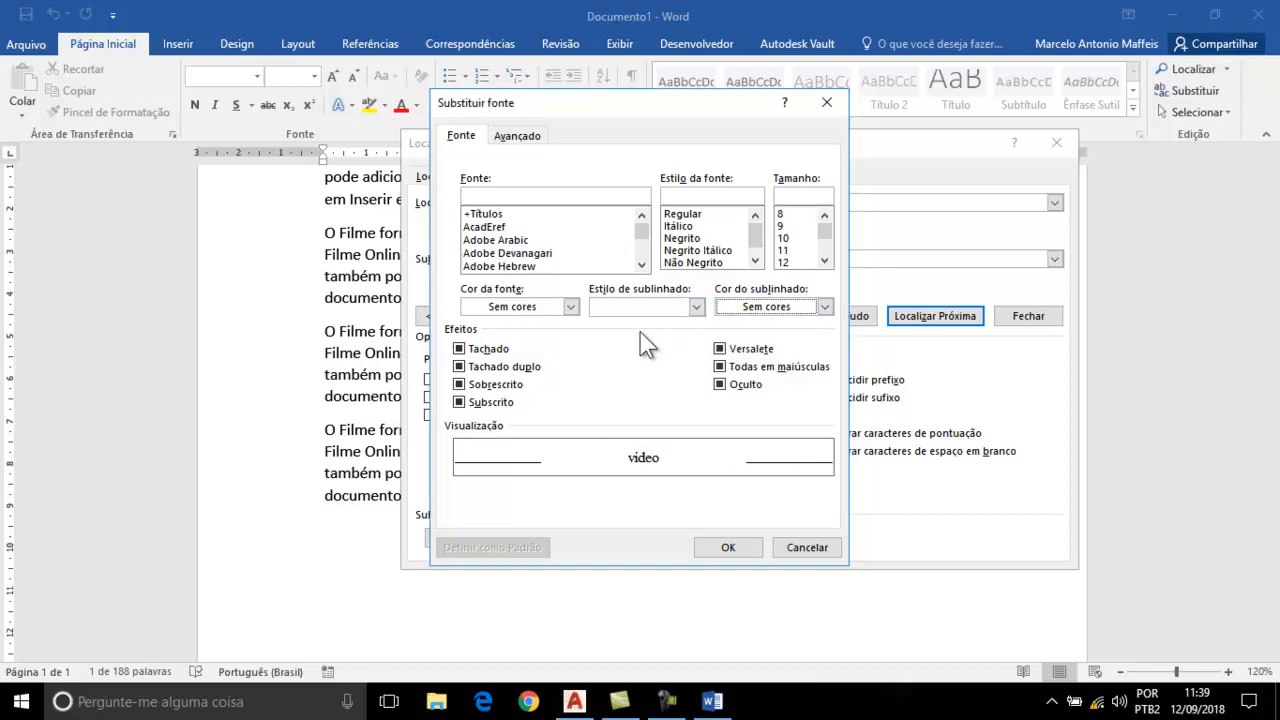
click(560, 307)
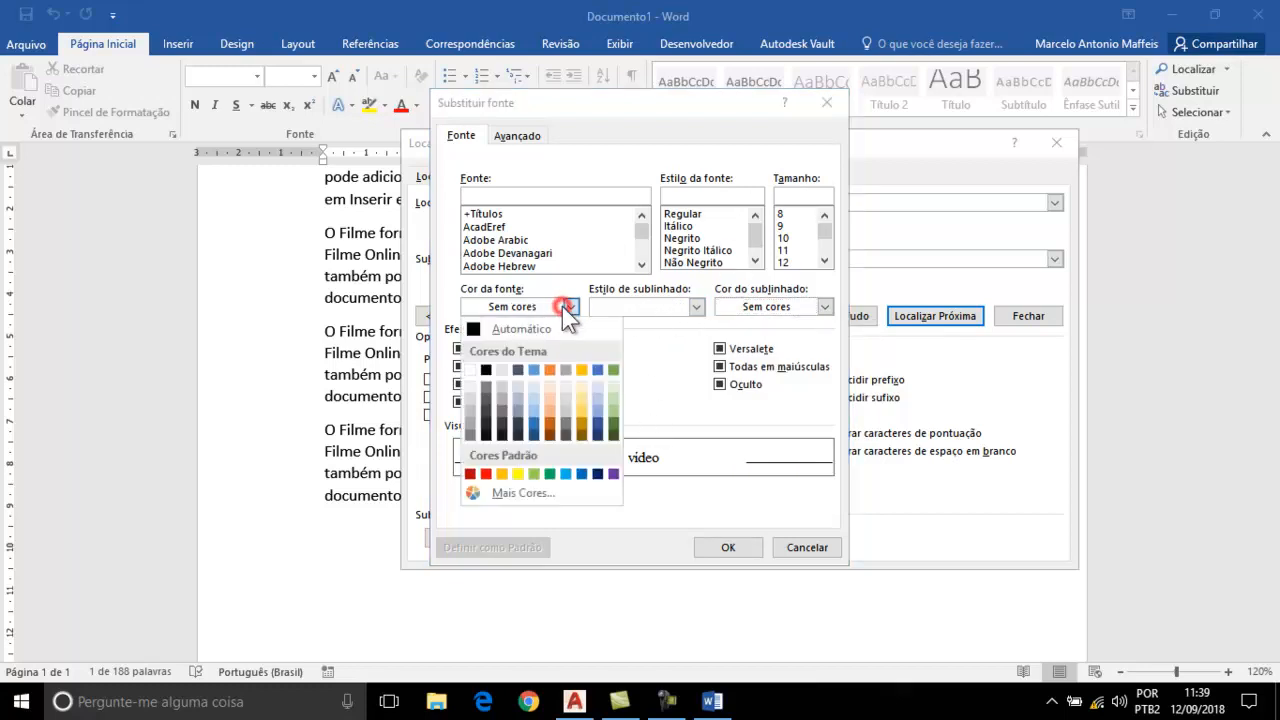
click(486, 470)
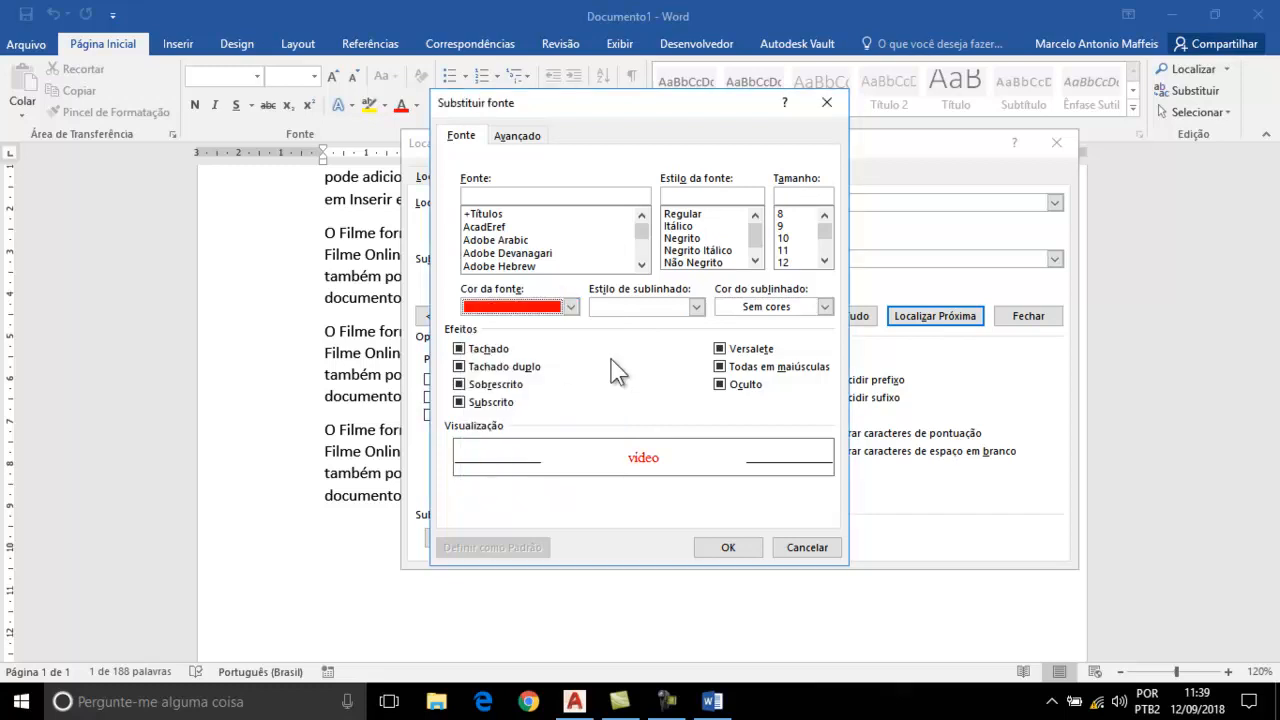
drag(680, 106, 986, 110)
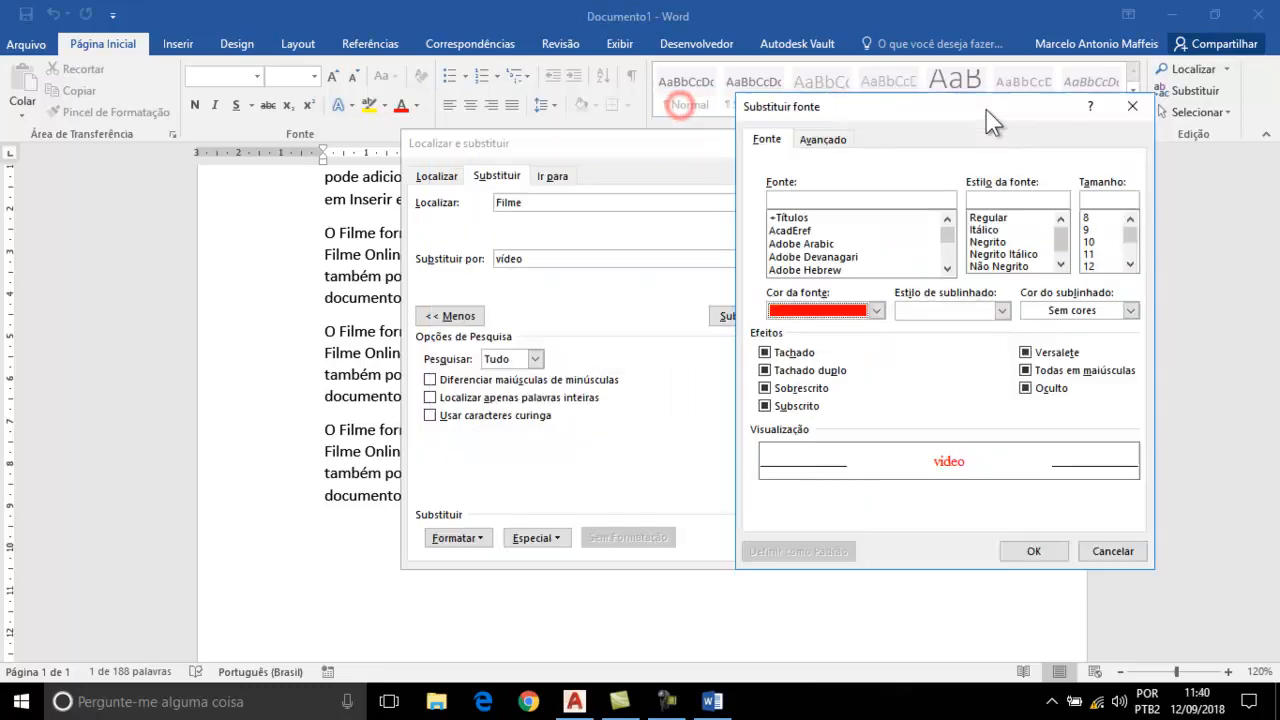
click(1034, 551)
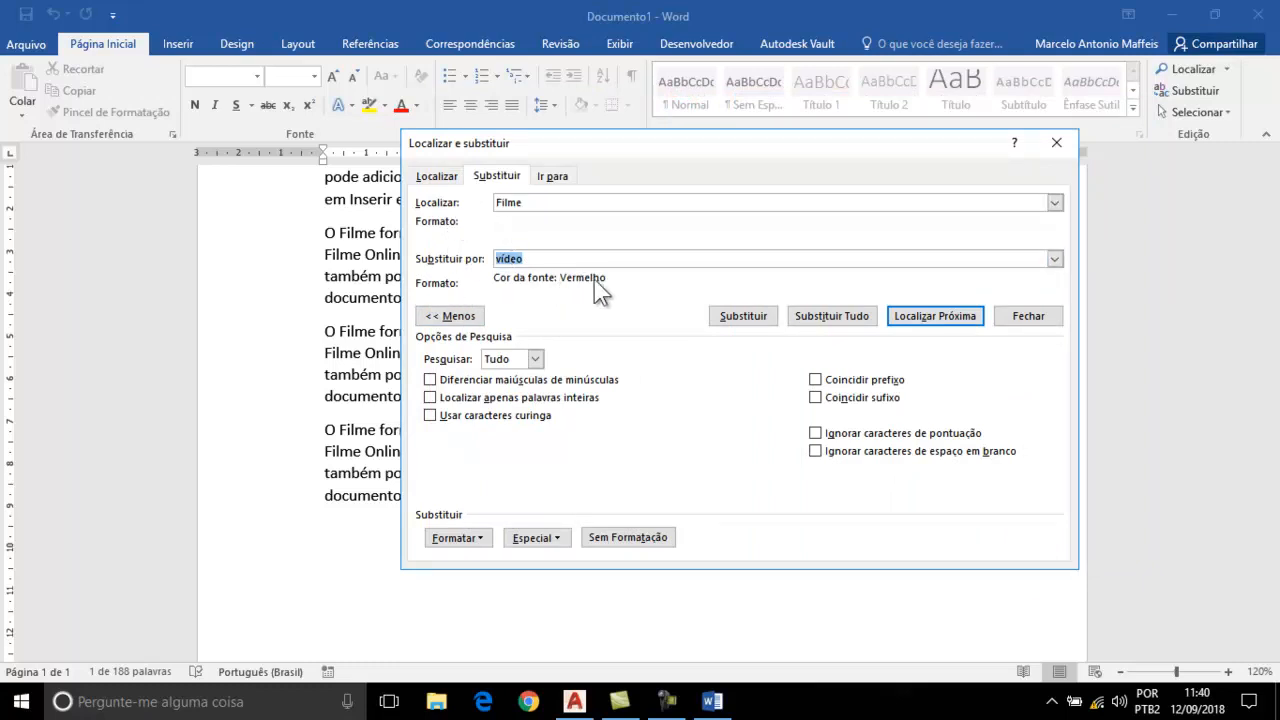
- Replace all occurrences of "Filme" with red "vídeo", continuing the search from the beginning, and close Find and Replace
click(936, 316)
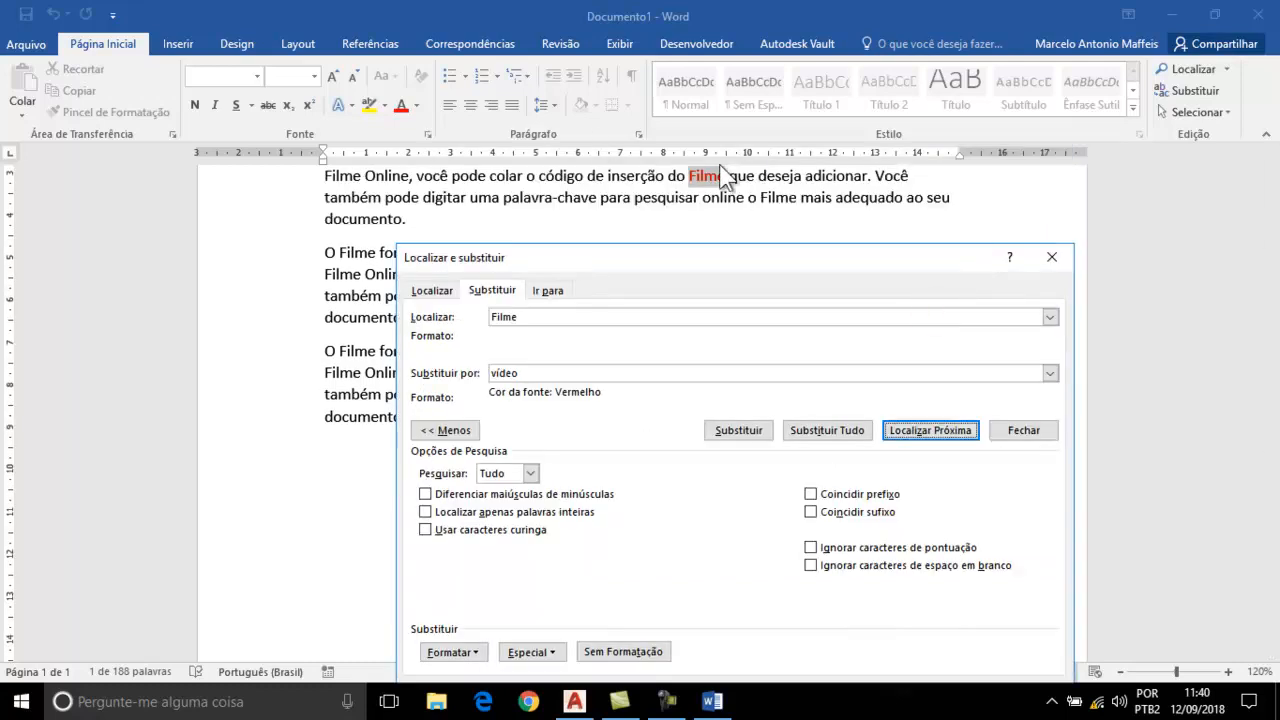
click(815, 432)
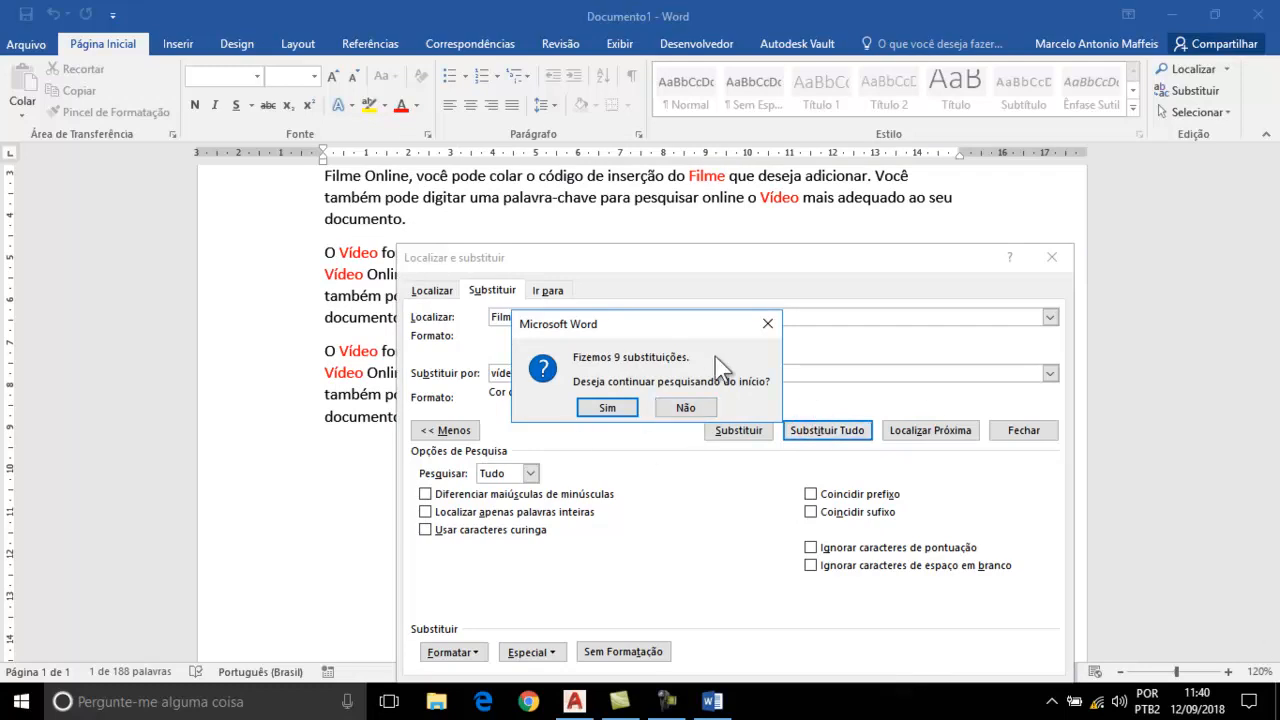
click(622, 405)
click(645, 402)
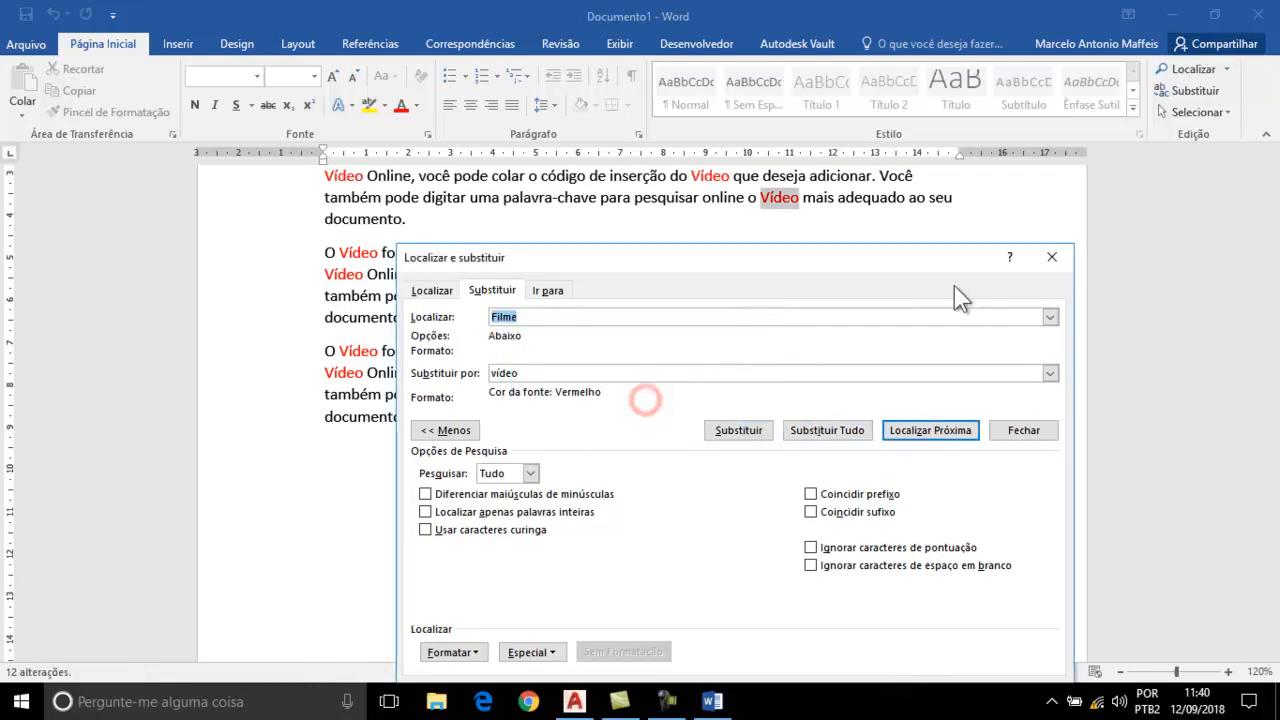
click(1052, 258)
scroll(524, 376, up, 4)
click(991, 438)
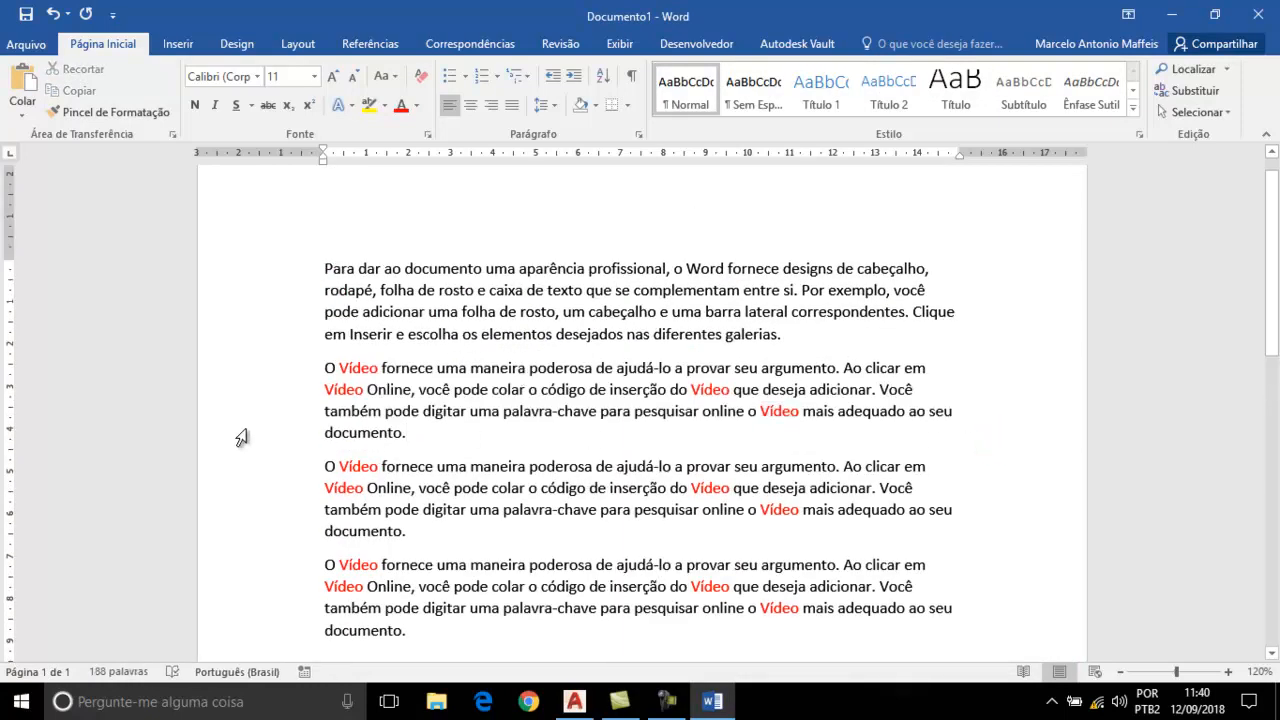
scroll(320, 401, down, 2)
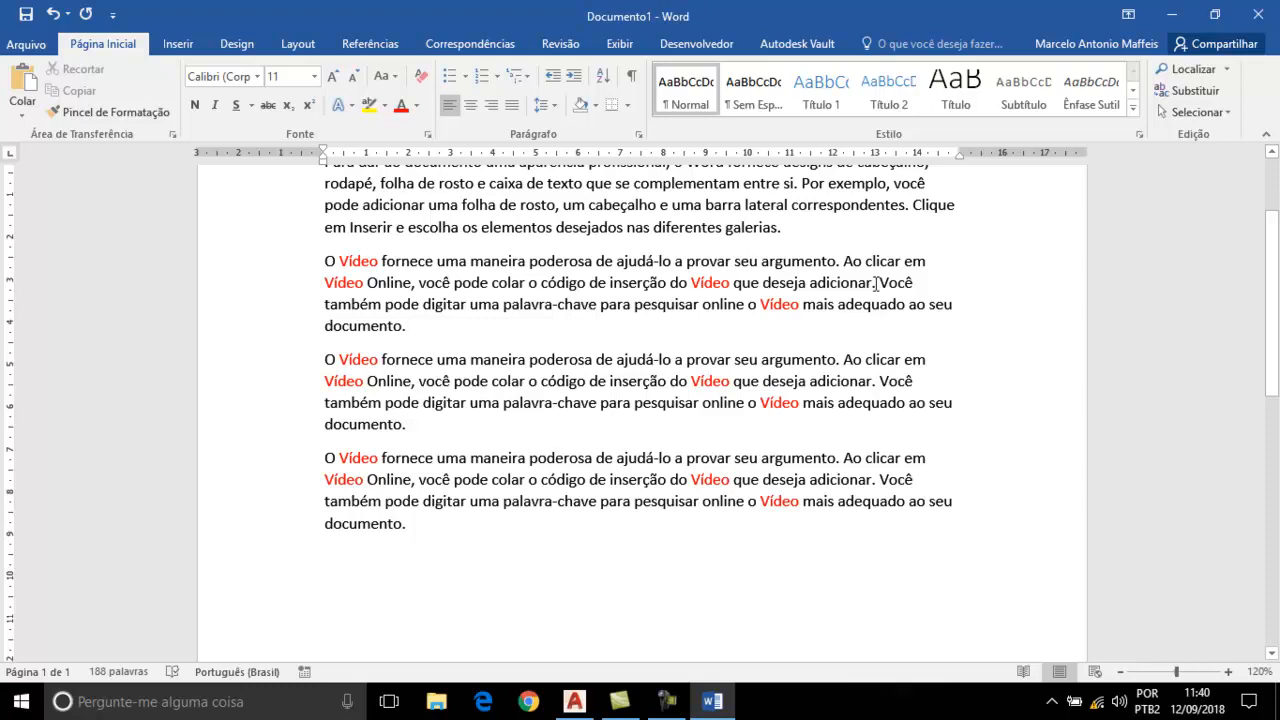
click(1211, 116)
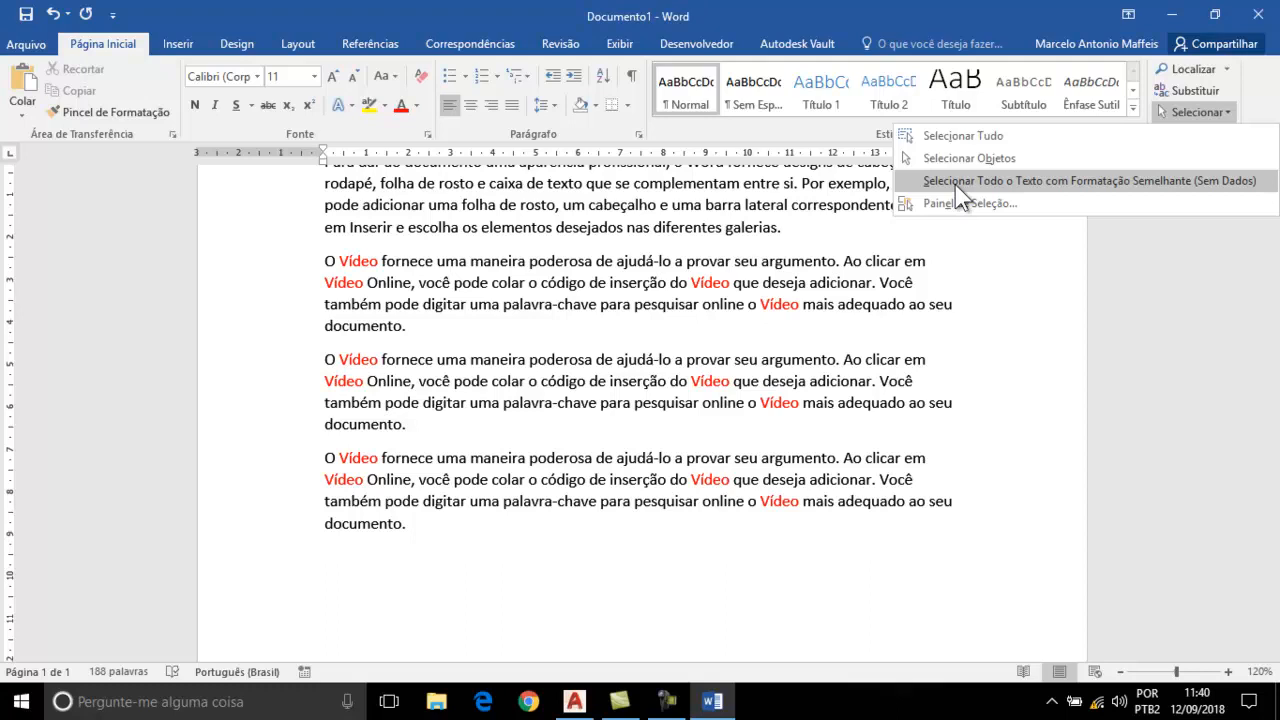
click(1012, 355)
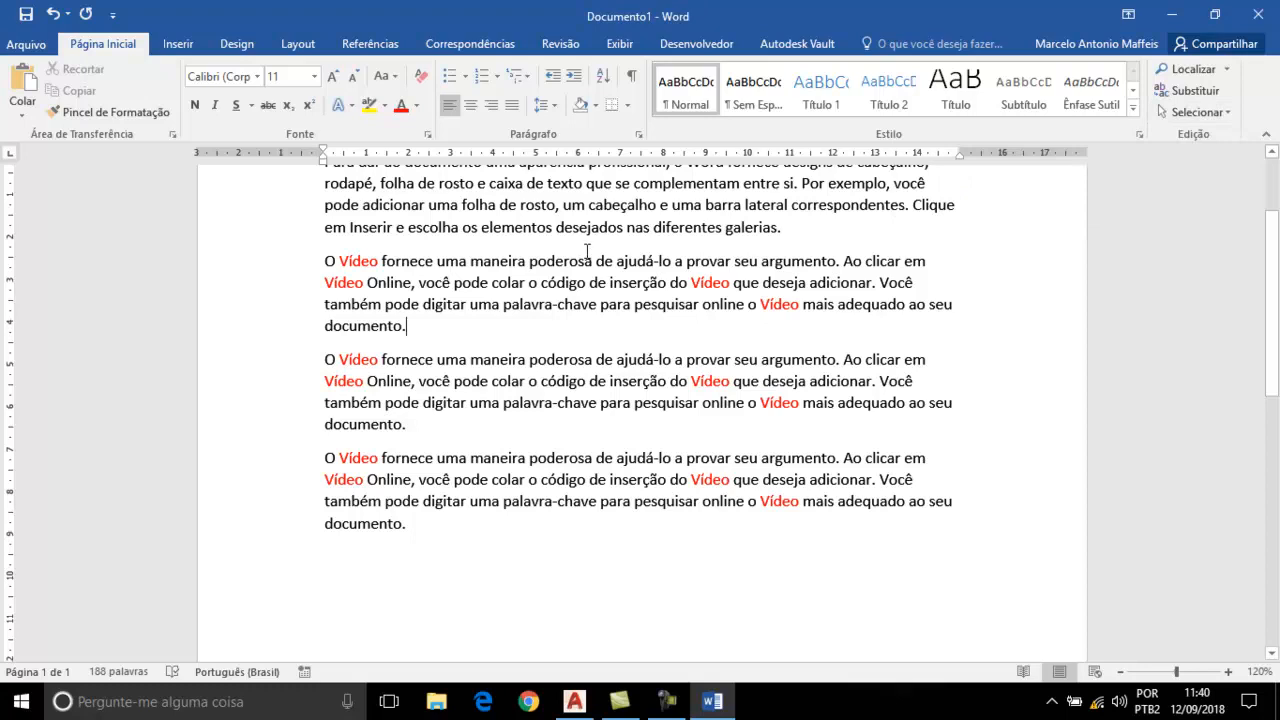
- Split the document window into two panes and move the dividing line up below the first "Vídeo" paragraph
click(619, 45)
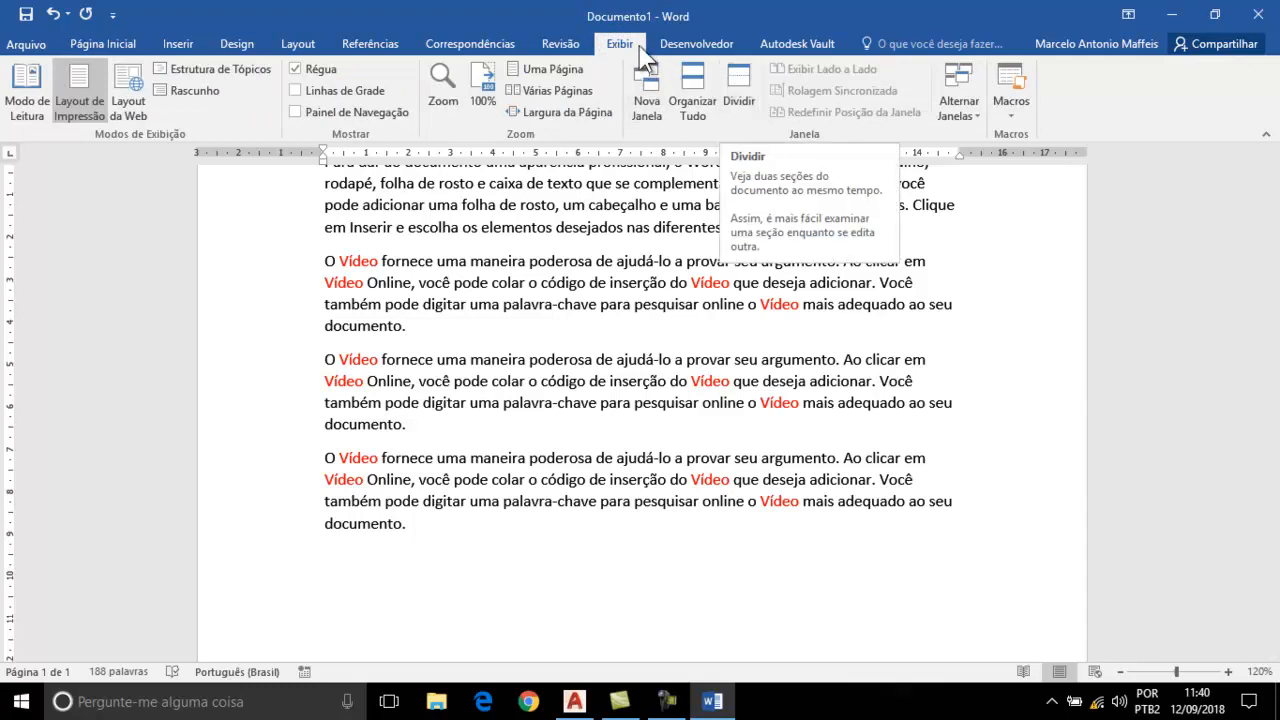
click(752, 77)
click(706, 400)
drag(705, 400, 712, 340)
- Examine different parts of the document independently in the upper and lower panes
scroll(724, 400, up, 2)
scroll(720, 380, up, 2)
scroll(420, 382, down, 5)
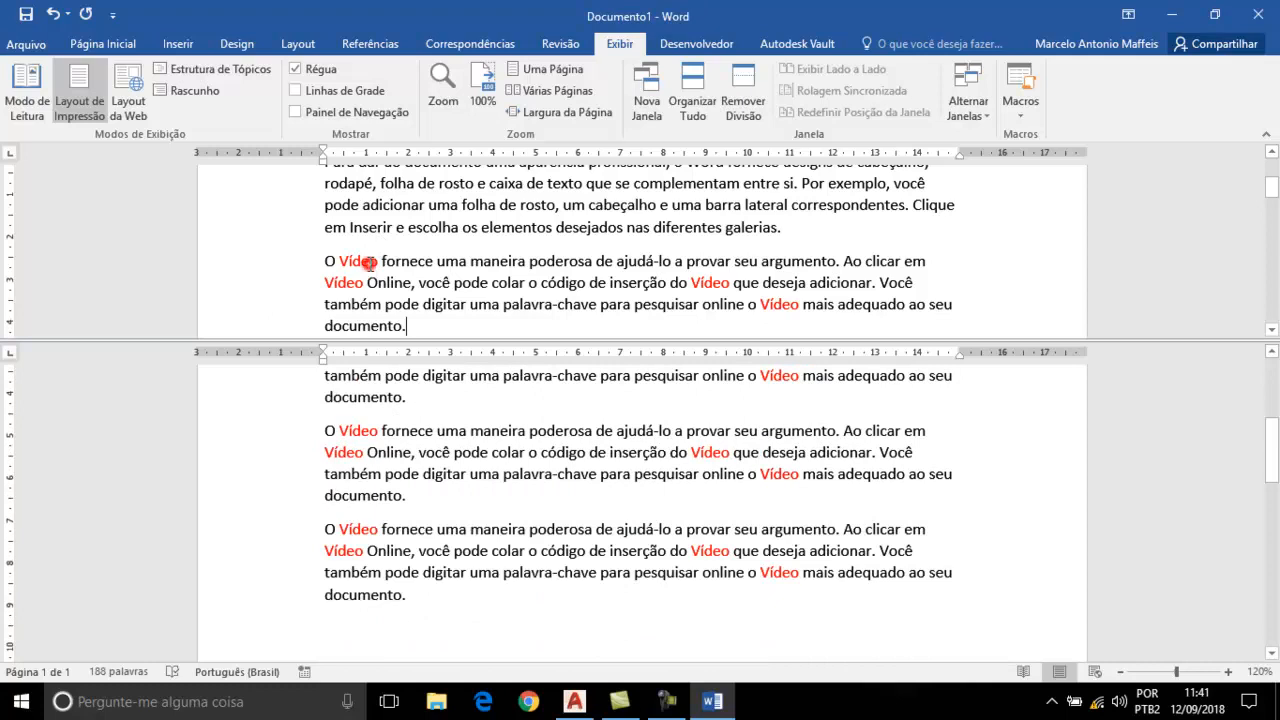
click(426, 533)
click(459, 532)
scroll(530, 407, down, 3)
scroll(530, 407, up, 3)
scroll(523, 195, up, 2)
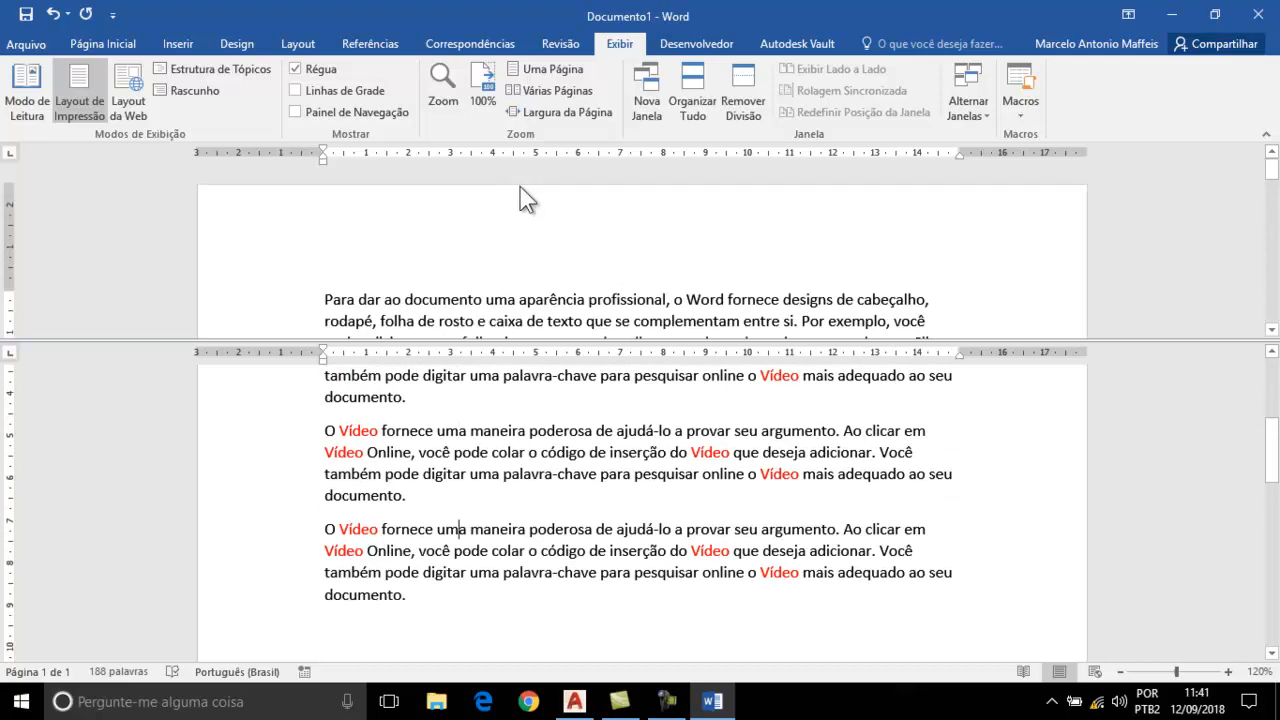
- Copy the first line of the document's opening paragraph from the upper pane
scroll(500, 202, down, 1)
click(282, 250)
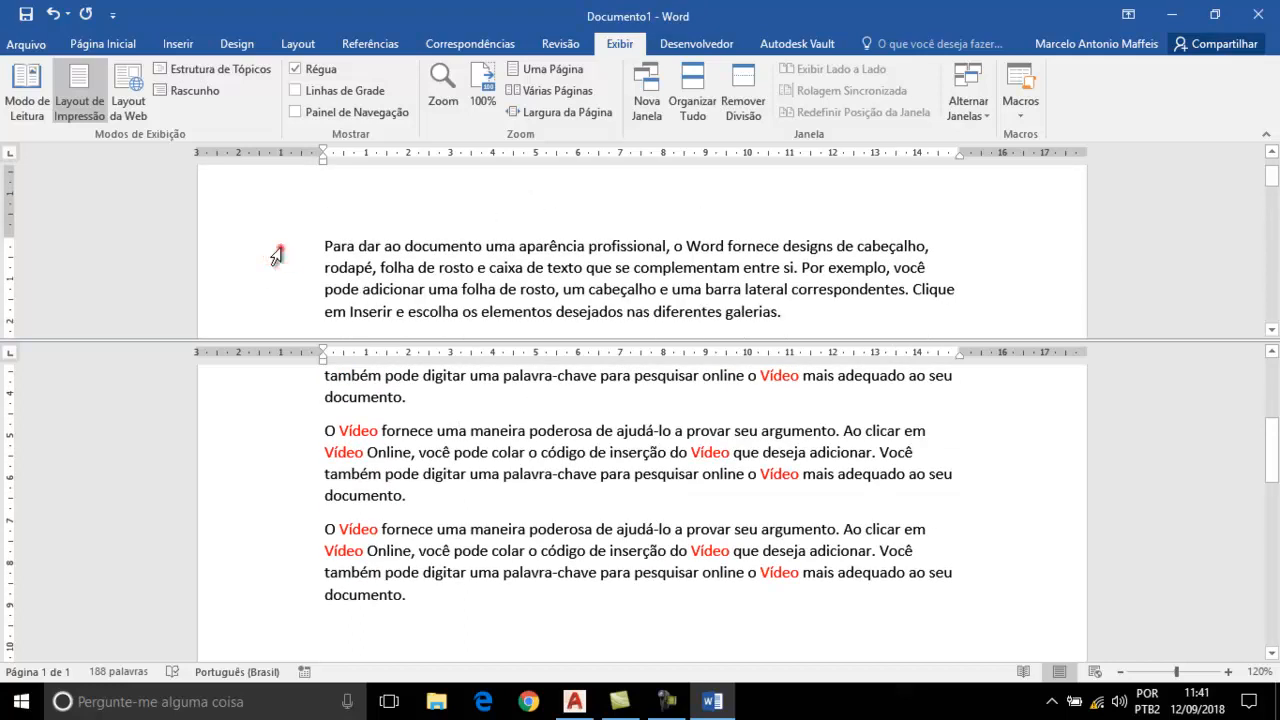
click(275, 251)
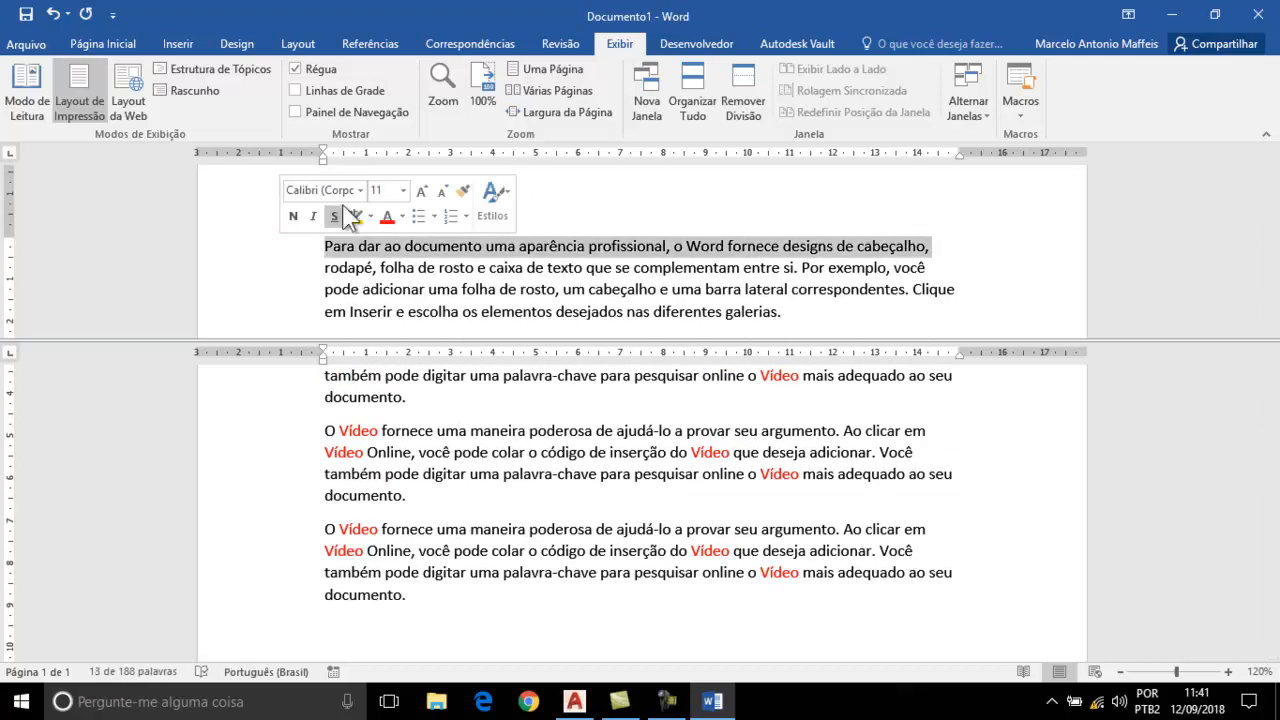
click(102, 44)
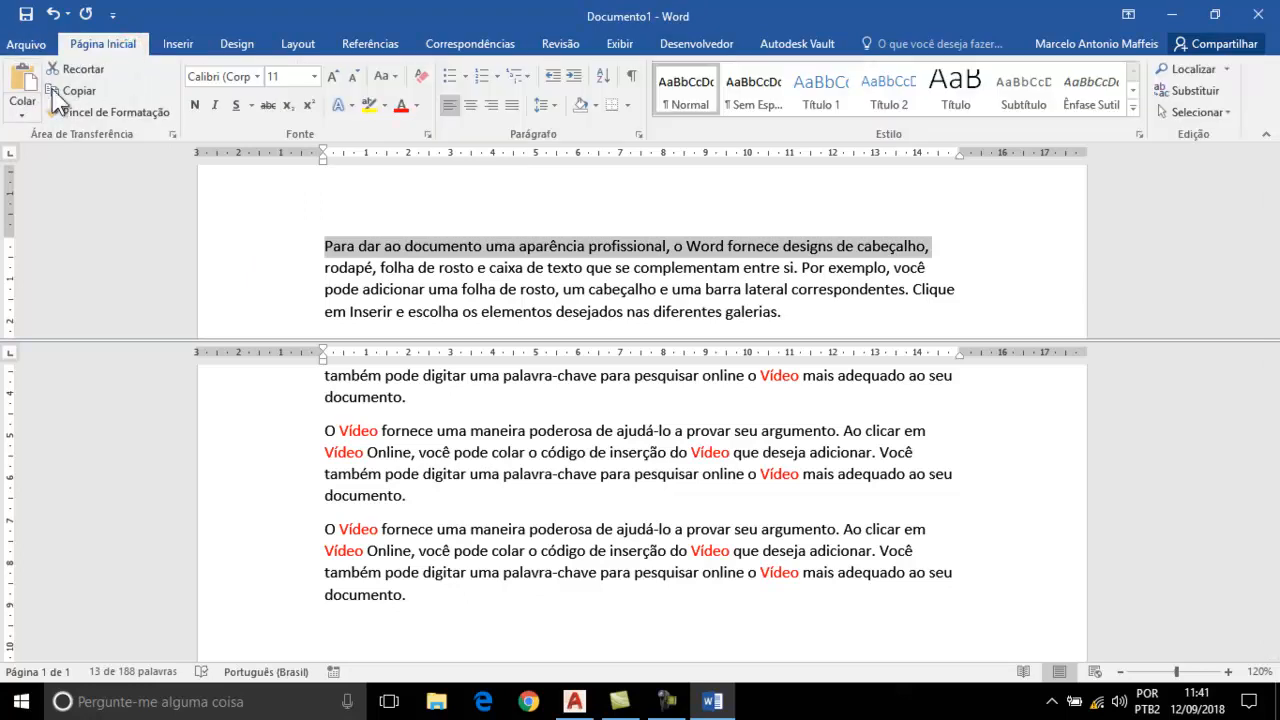
click(80, 91)
- Paste the copied line below the last paragraph of the document in the lower pane
scroll(470, 408, down, 2)
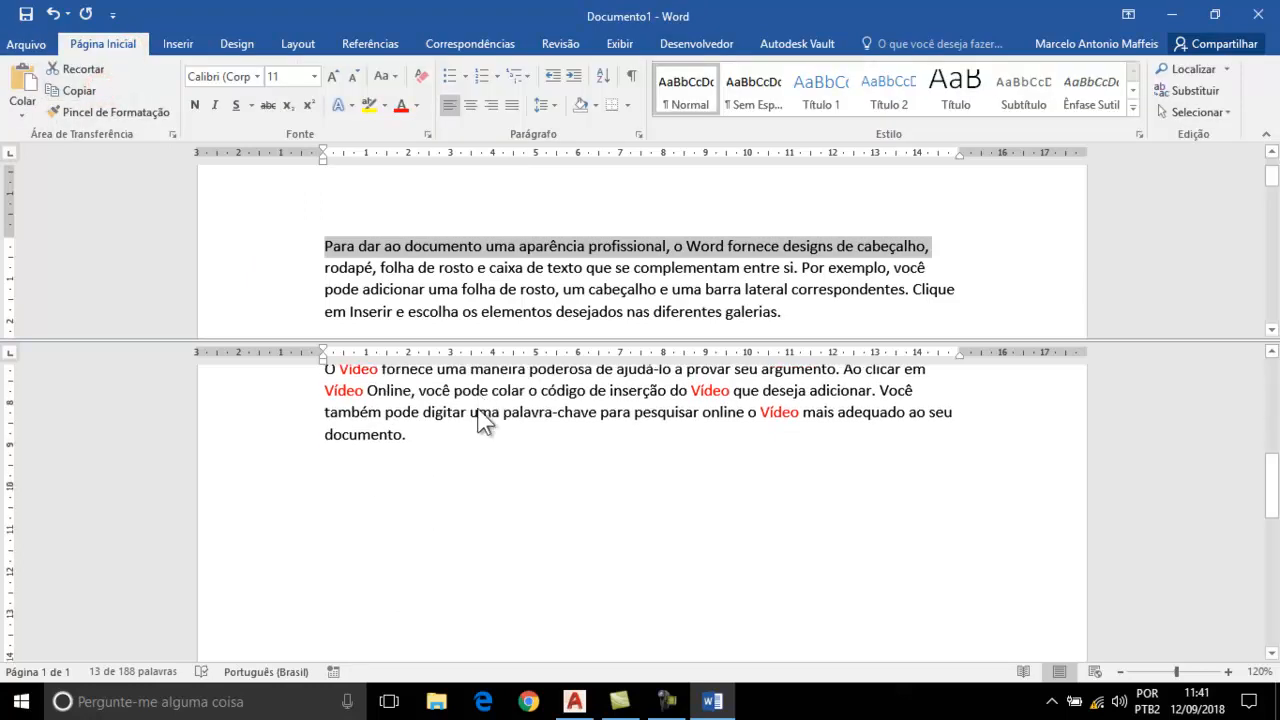
click(361, 472)
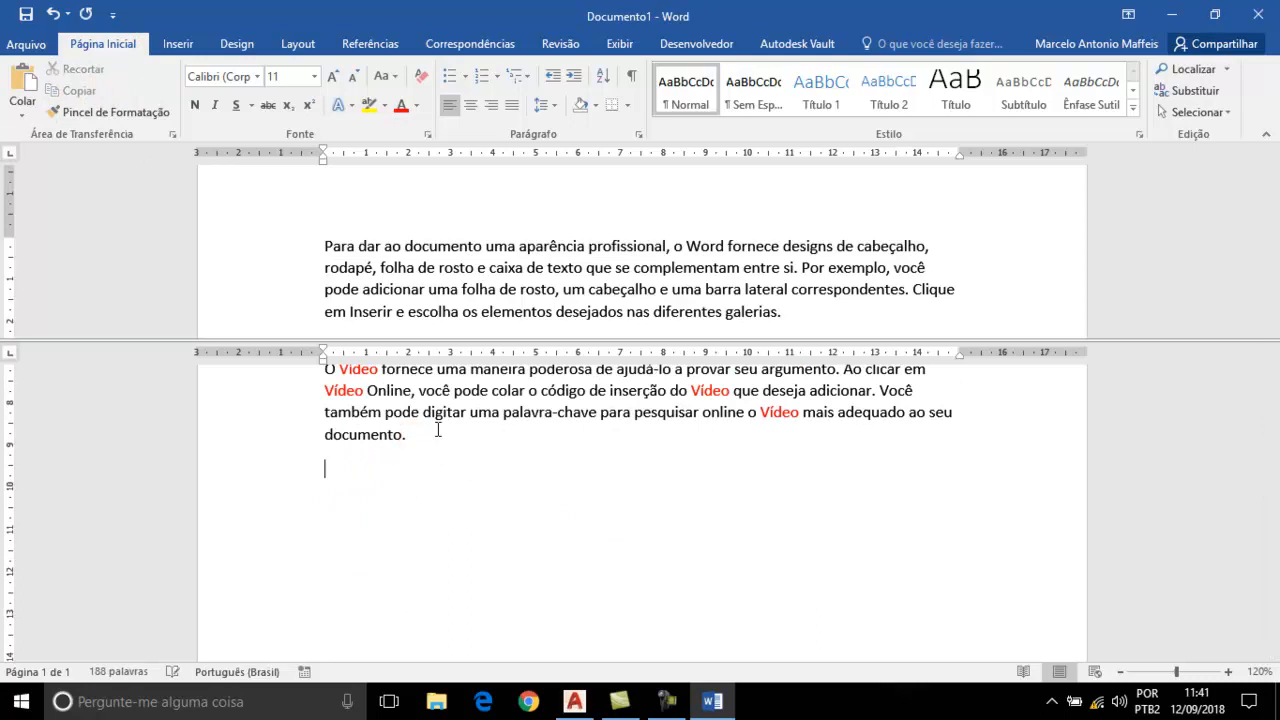
click(437, 430)
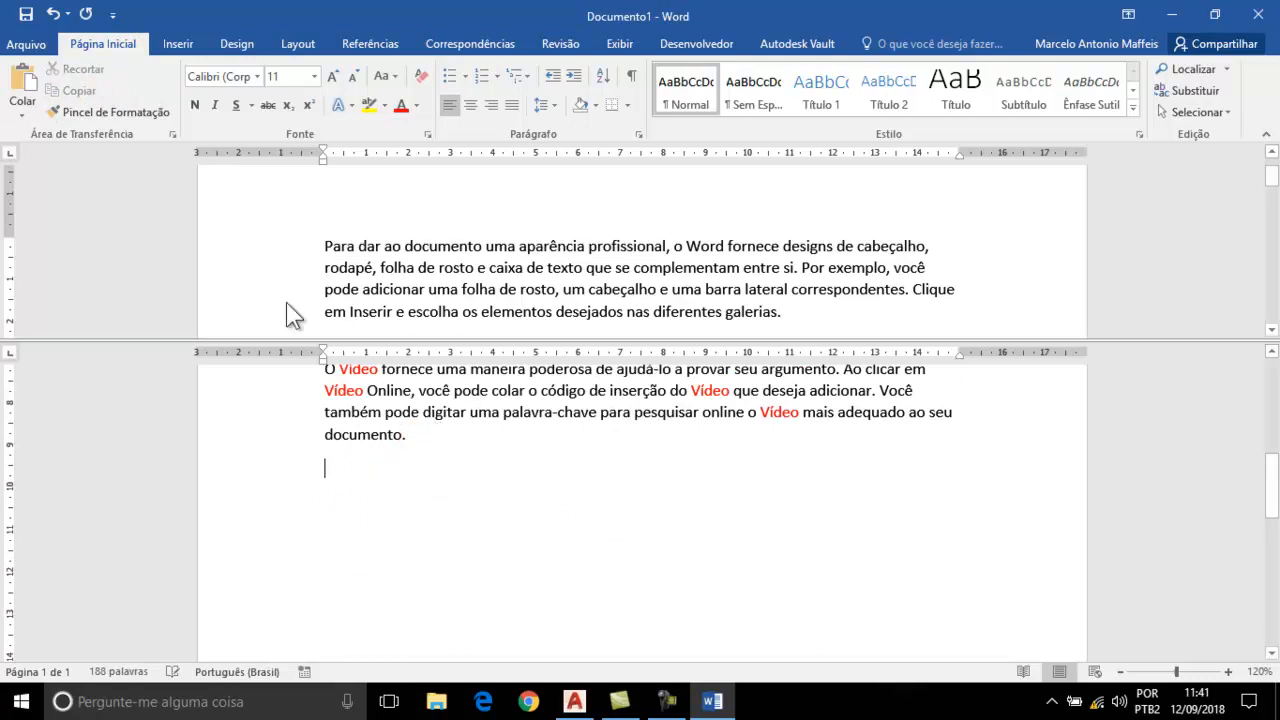
click(373, 472)
click(369, 486)
key(ctrl+v)
- Check the pasted line at the end of the document in both panes
scroll(812, 543, up, 5)
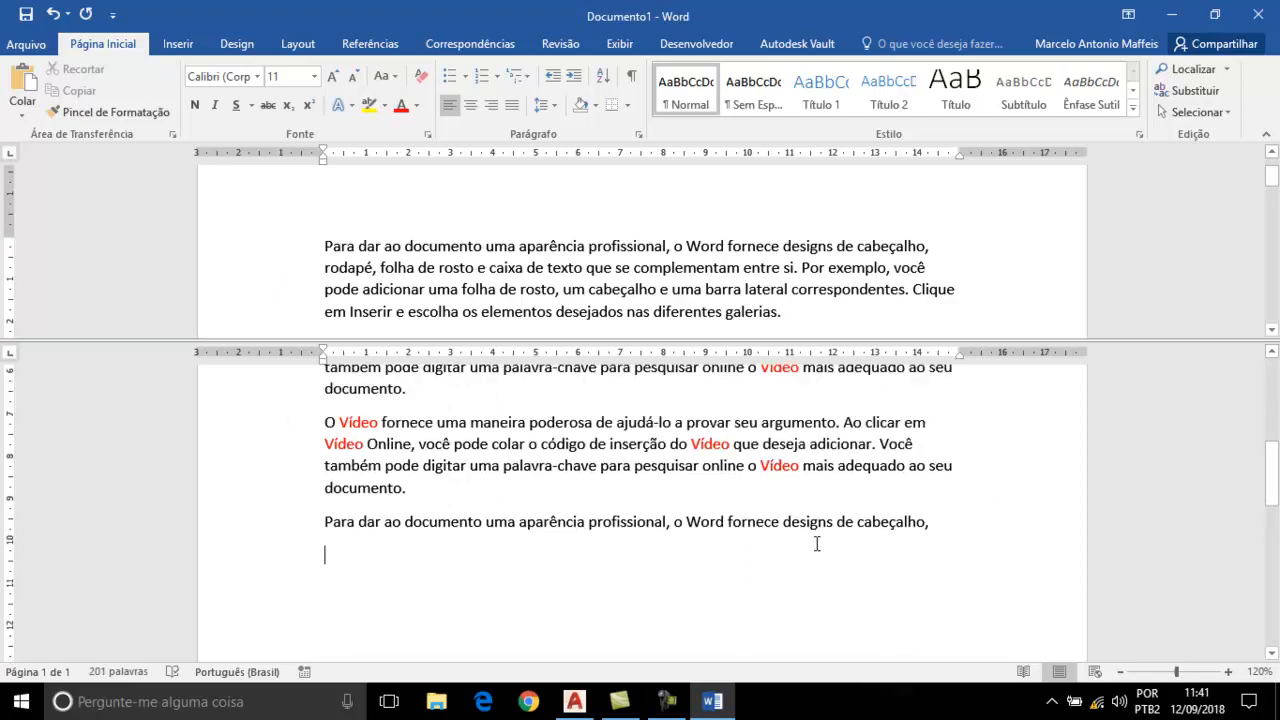
scroll(575, 280, down, 8)
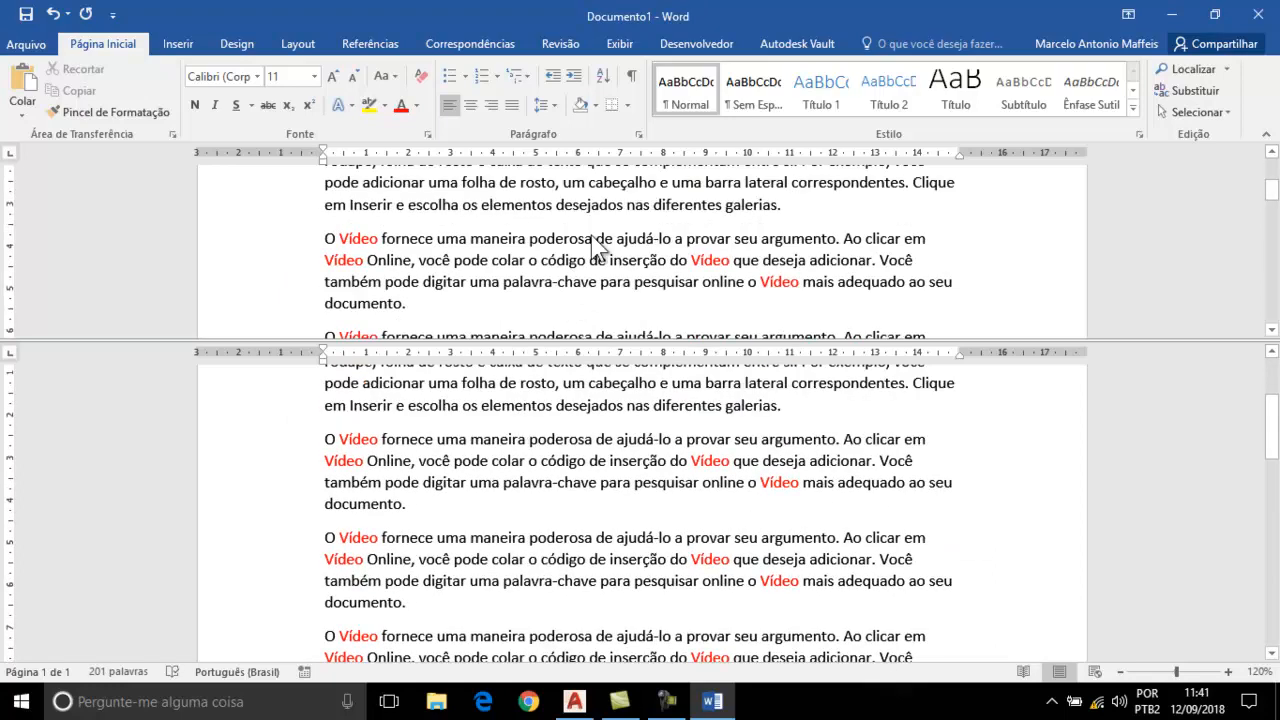
scroll(455, 327, up, 1)
scroll(470, 330, down, 1)
scroll(488, 474, down, 2)
scroll(488, 474, down, 3)
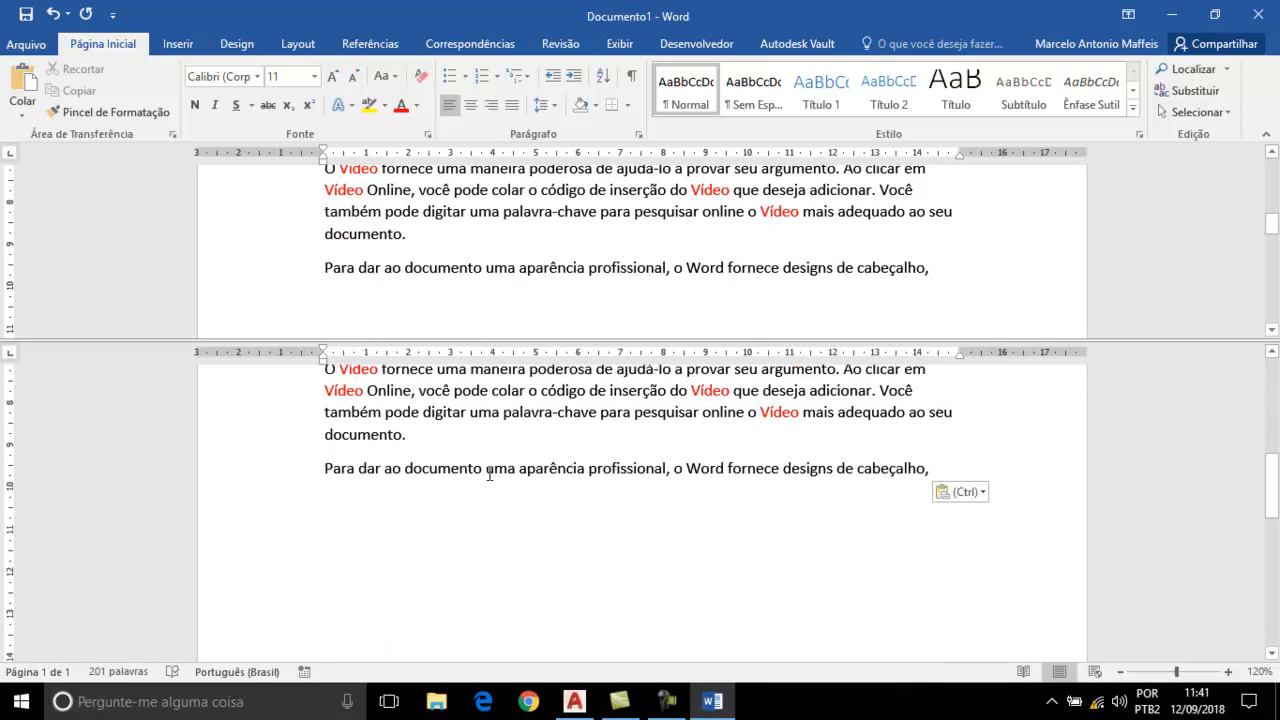
scroll(420, 466, up, 1)
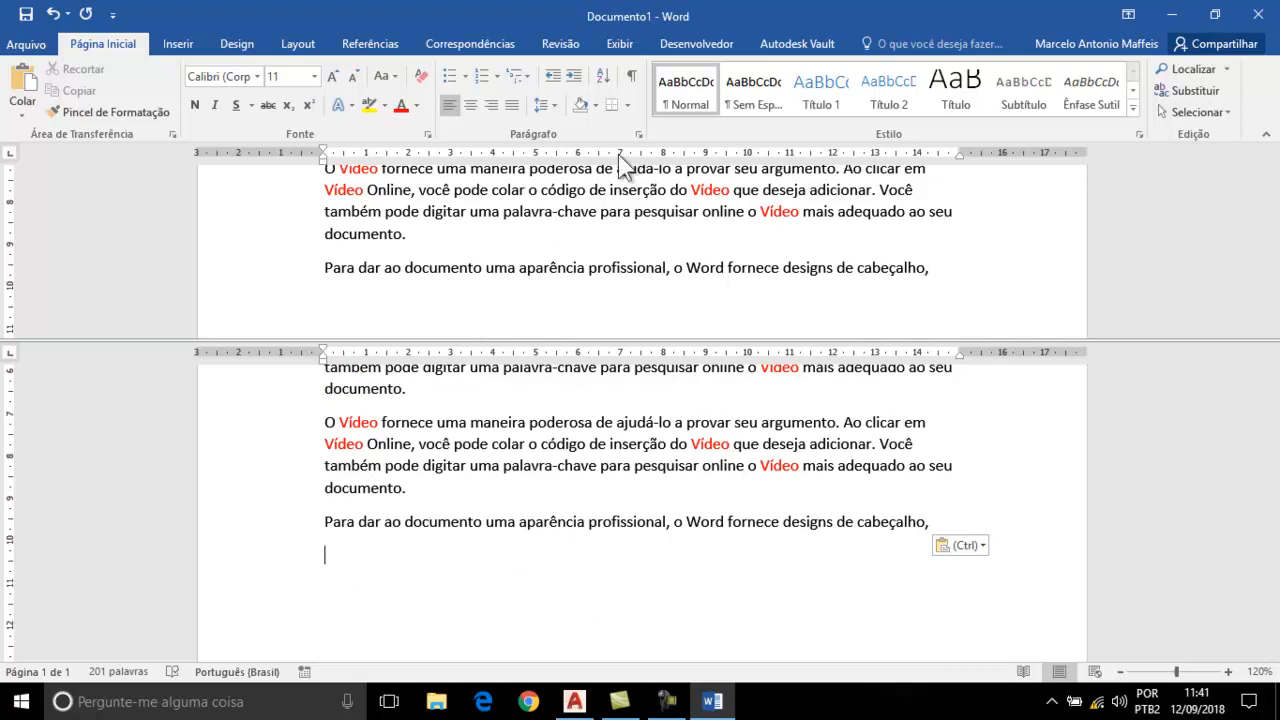
- Delete the pasted line at the end of the document
click(624, 45)
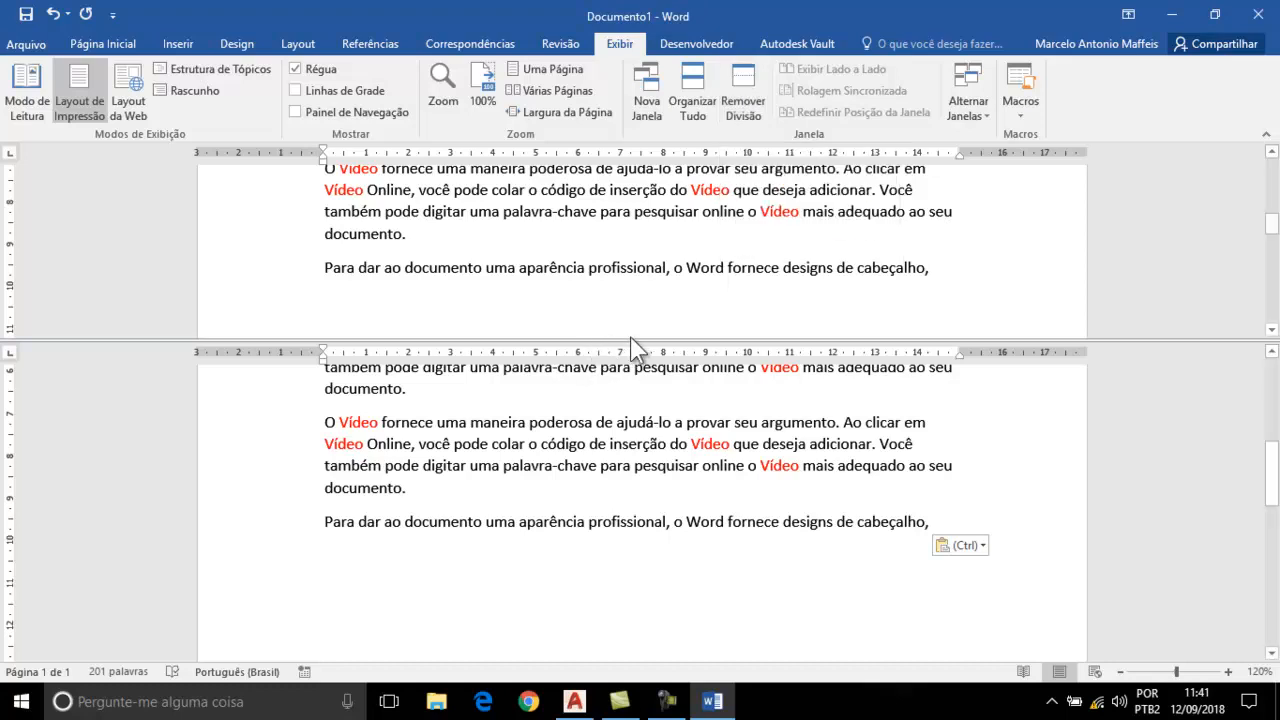
click(956, 518)
key(BackSpace)
key(BackSpace)
key(BackSpace)
key(BackSpace)
key(BackSpace)
key(BackSpace)
key(BackSpace)
key(BackSpace)
key(BackSpace)
key(BackSpace)
key(BackSpace)
key(BackSpace)
key(BackSpace)
key(BackSpace)
key(BackSpace)
key(BackSpace)
key(BackSpace)
key(BackSpace)
key(BackSpace)
key(BackSpace)
key(BackSpace)
key(BackSpace)
key(BackSpace)
key(BackSpace)
key(BackSpace)
key(BackSpace)
key(BackSpace)
key(BackSpace)
key(BackSpace)
key(BackSpace)
key(BackSpace)
key(BackSpace)
key(BackSpace)
key(BackSpace)
key(BackSpace)
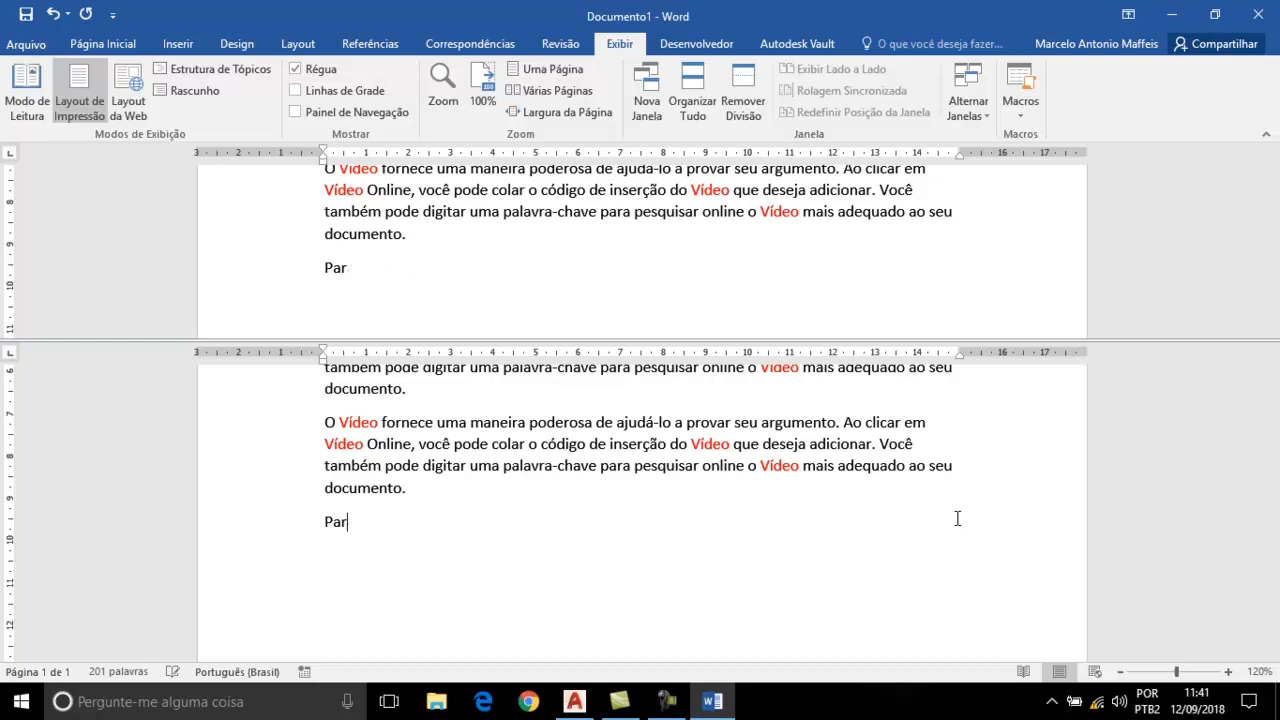
key(BackSpace)
key(BackSpace)
- Remove the window split and deselect the first line
click(746, 84)
scroll(540, 470, up, 3)
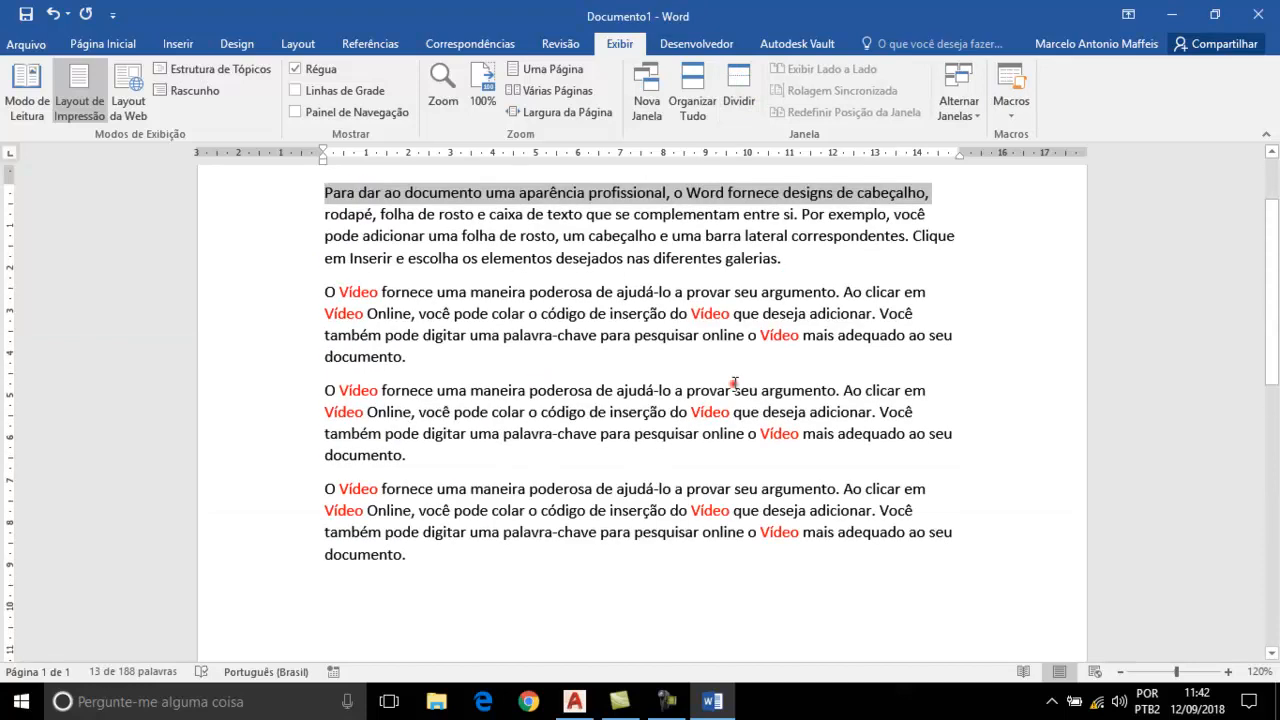
click(737, 385)
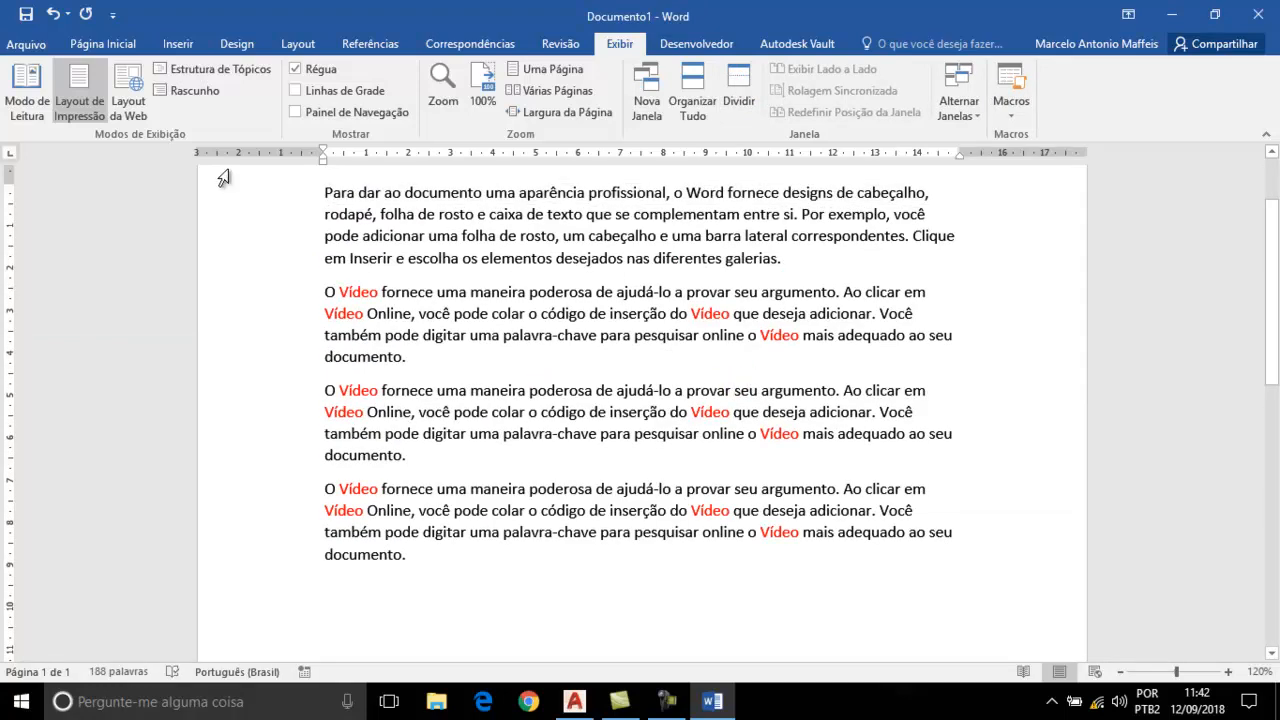
click(118, 45)
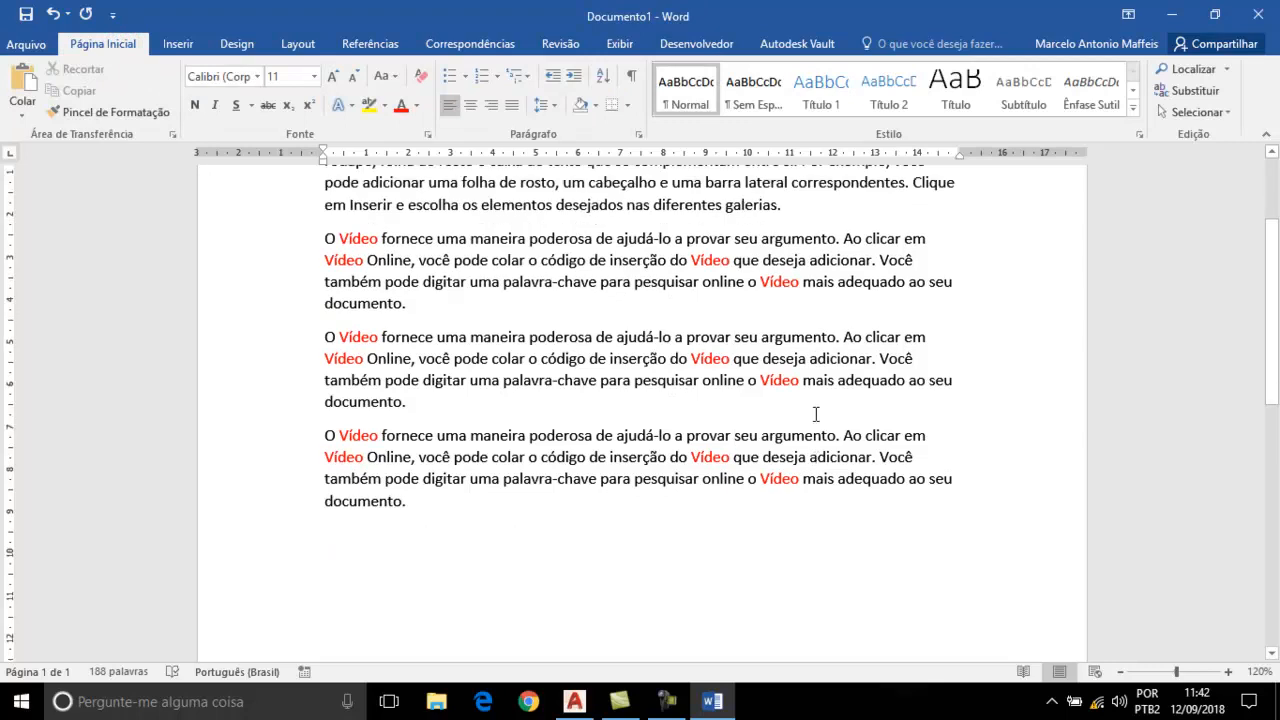
scroll(782, 440, up, 2)
scroll(788, 437, down, 5)
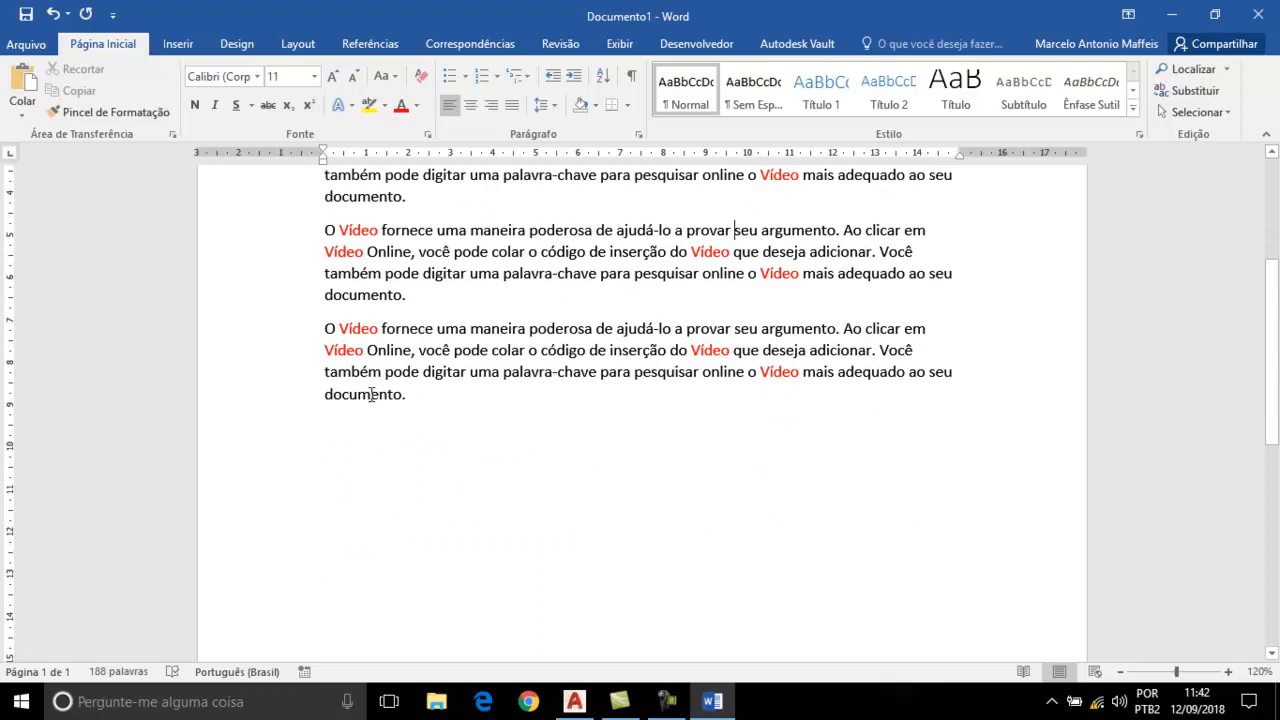
- Run a spelling and grammar check on the document and dismiss the completion message
scroll(389, 400, up, 5)
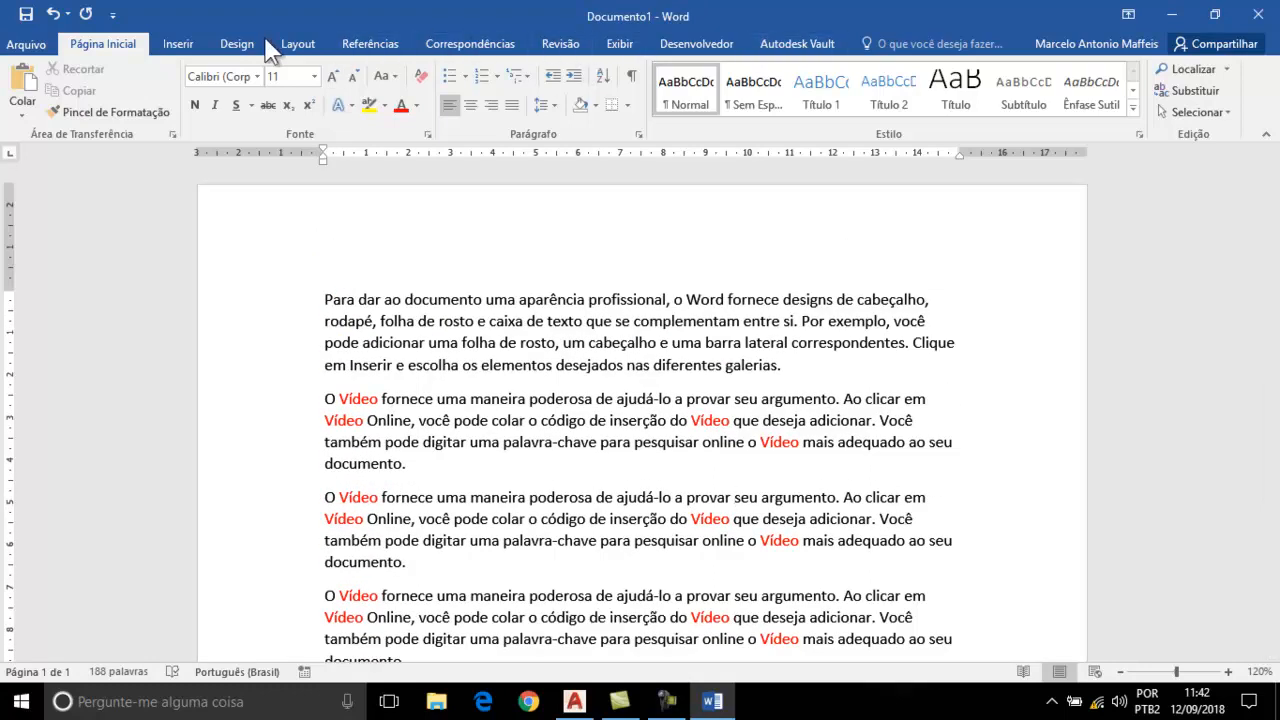
click(565, 46)
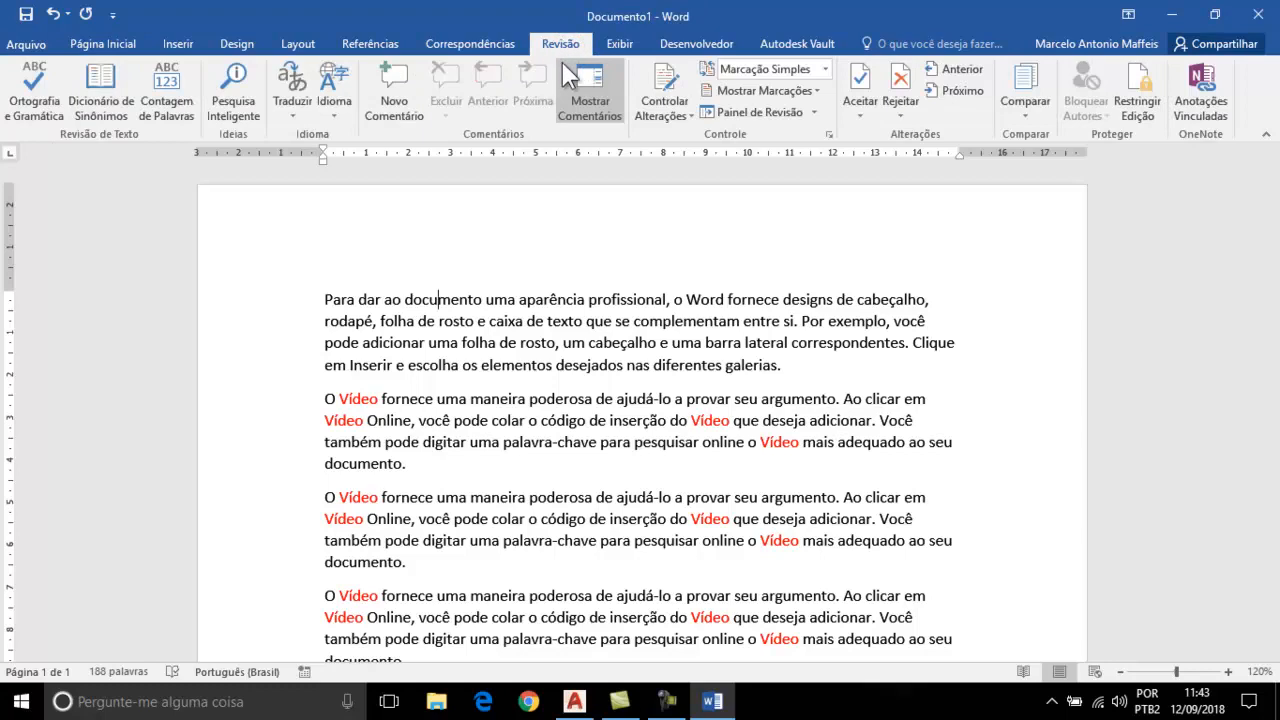
click(35, 95)
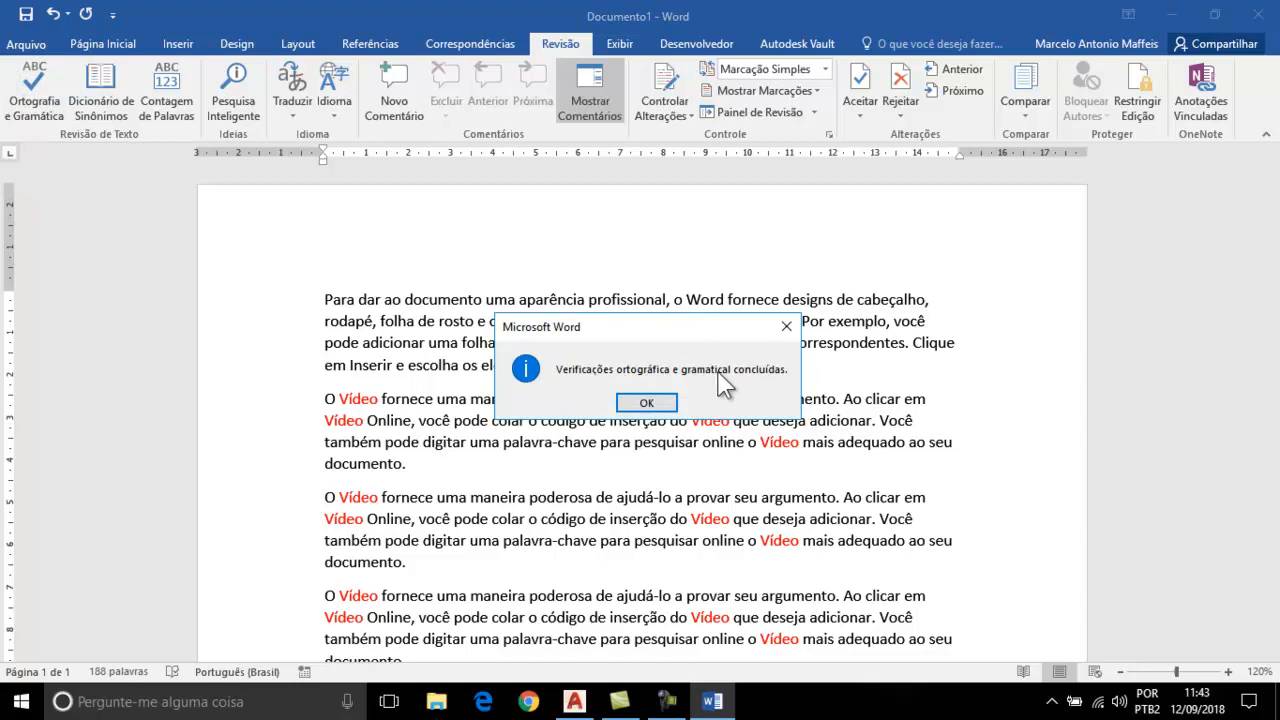
click(640, 400)
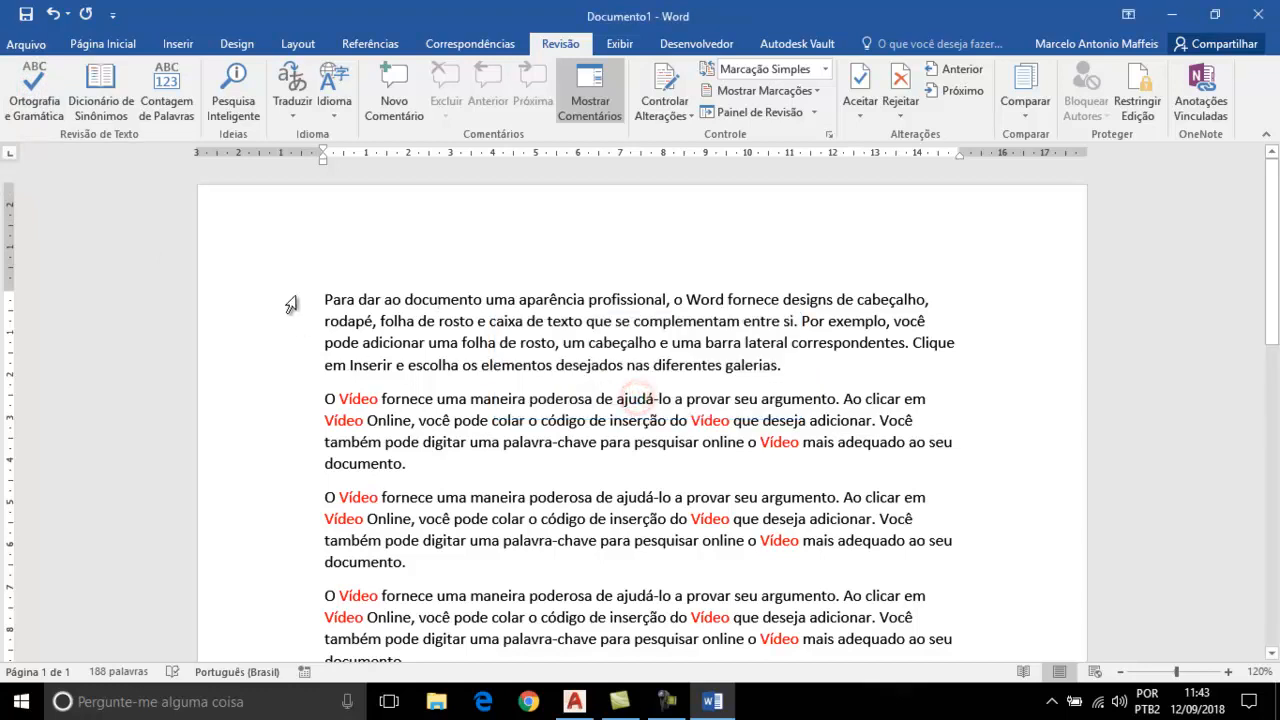
- Introduce misspellings in the first paragraph by changing "documento" to "docmento" and "cabeçalho" to "cabçalho"
click(476, 340)
click(452, 299)
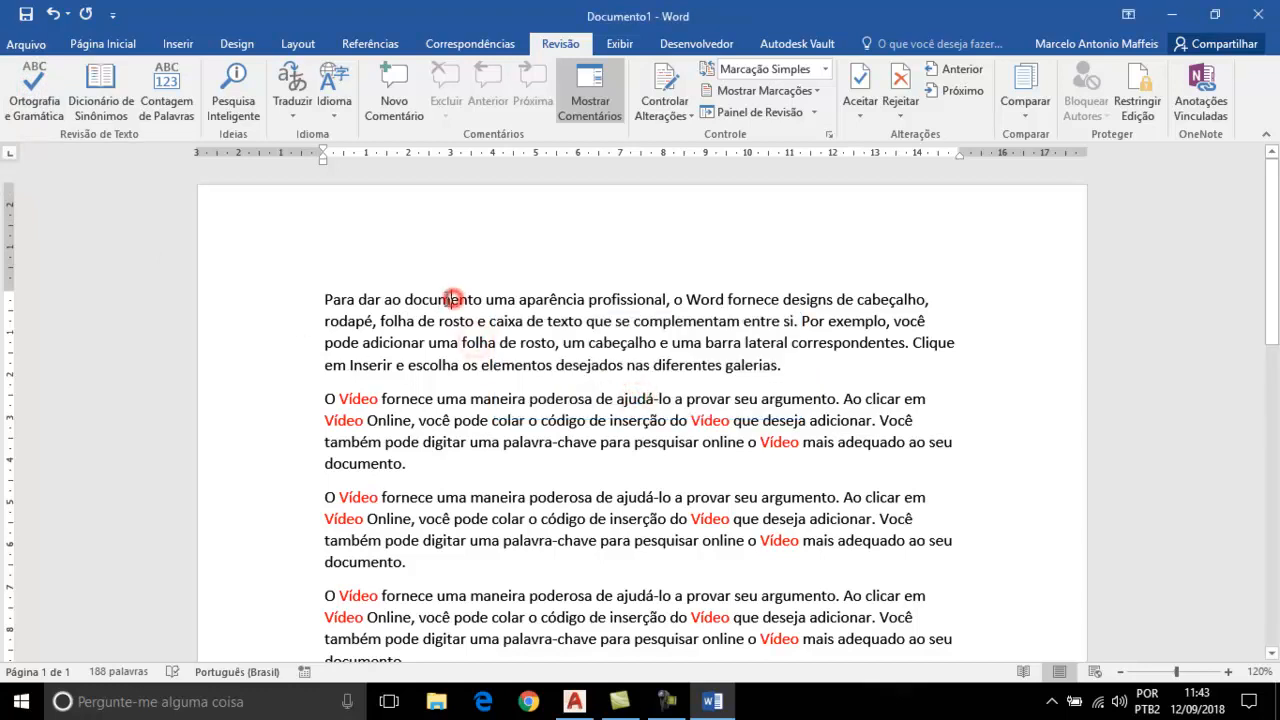
click(443, 300)
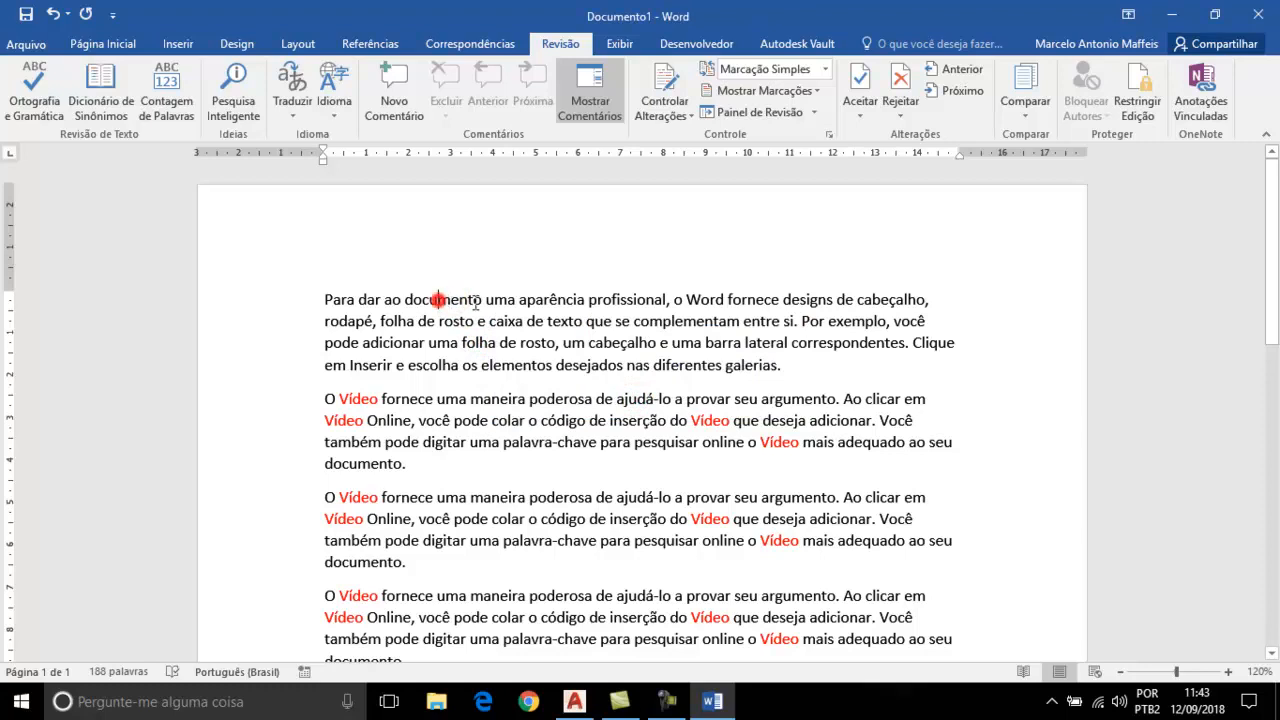
key(BackSpace)
click(587, 365)
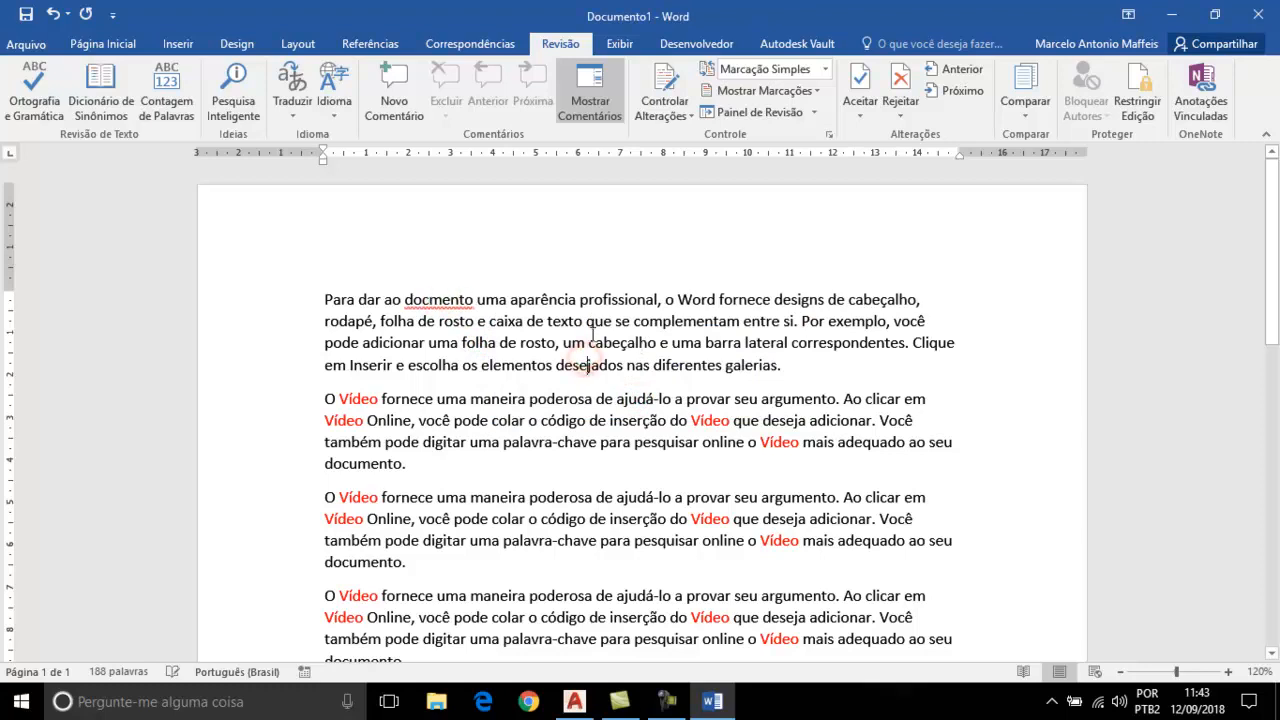
click(618, 350)
key(BackSpace)
click(675, 438)
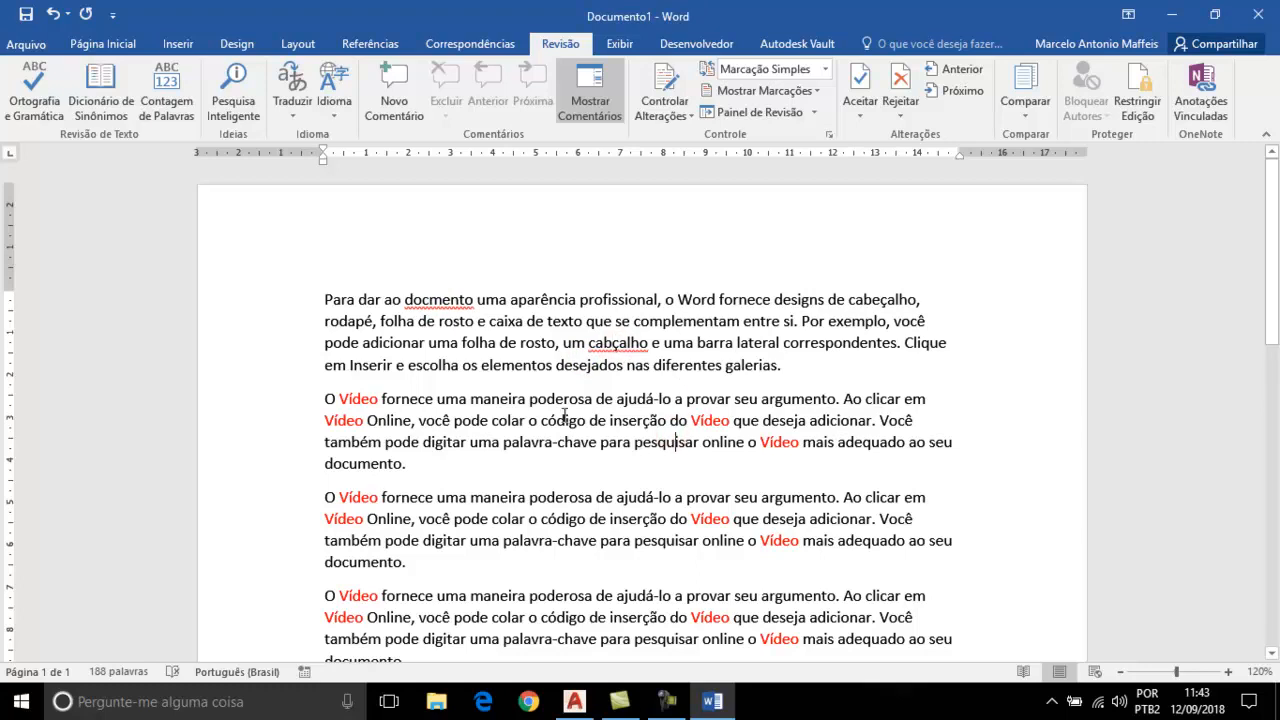
- Misspell "poderosa" as "oderosa" in the second paragraph and "código" as "códio" in the third
click(541, 400)
key(BackSpace)
click(612, 520)
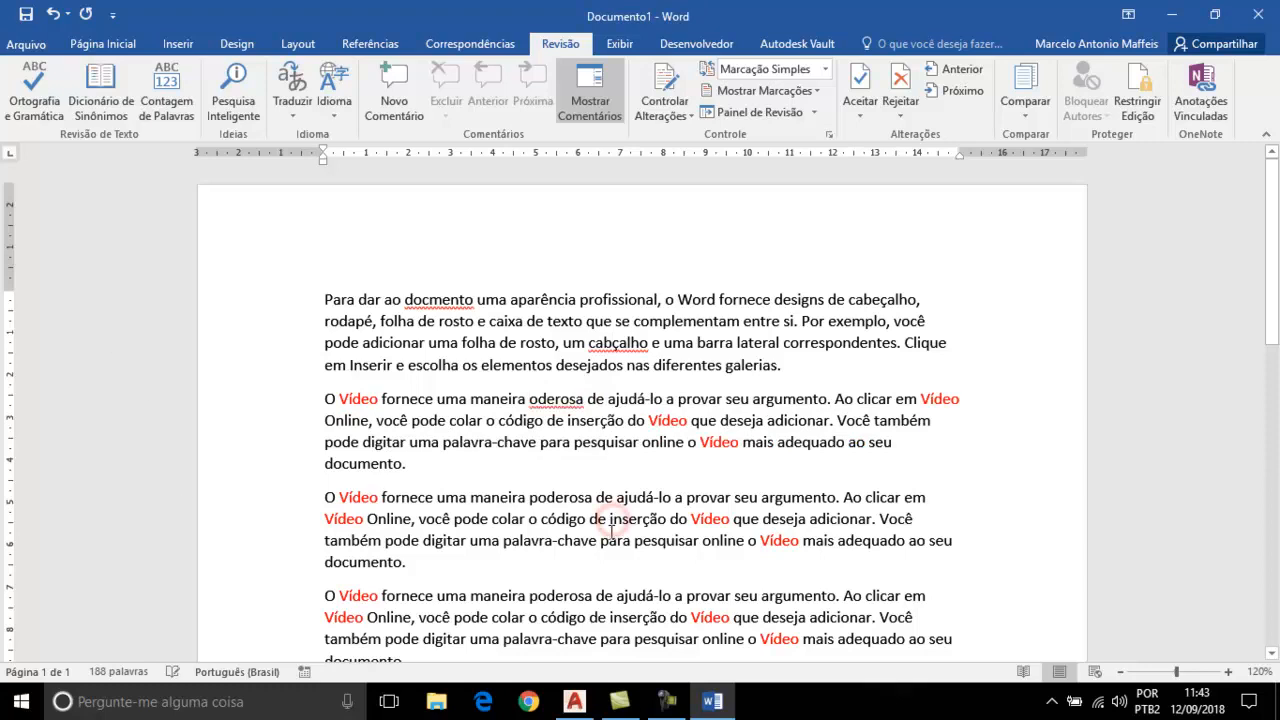
click(581, 519)
key(BackSpace)
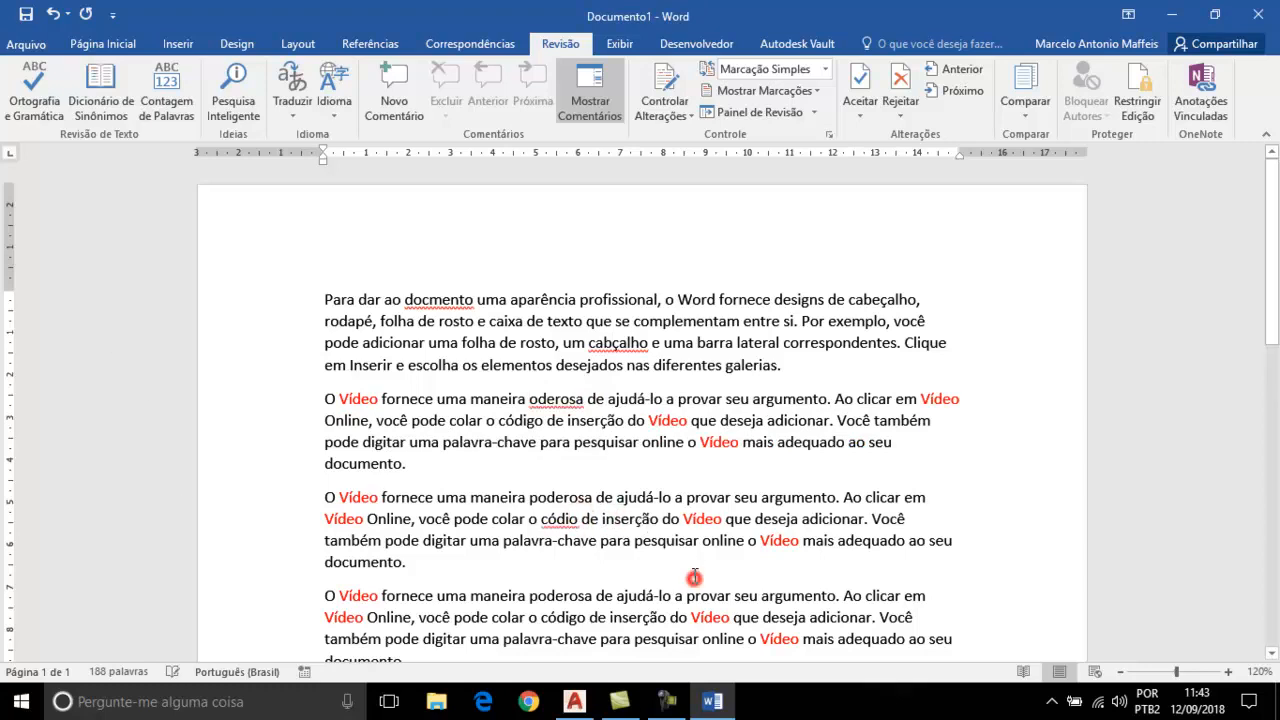
- Remove the final "r" from "colar" in the last paragraph so it reads "cola"
scroll(691, 577, down, 3)
click(524, 458)
key(BackSpace)
click(700, 594)
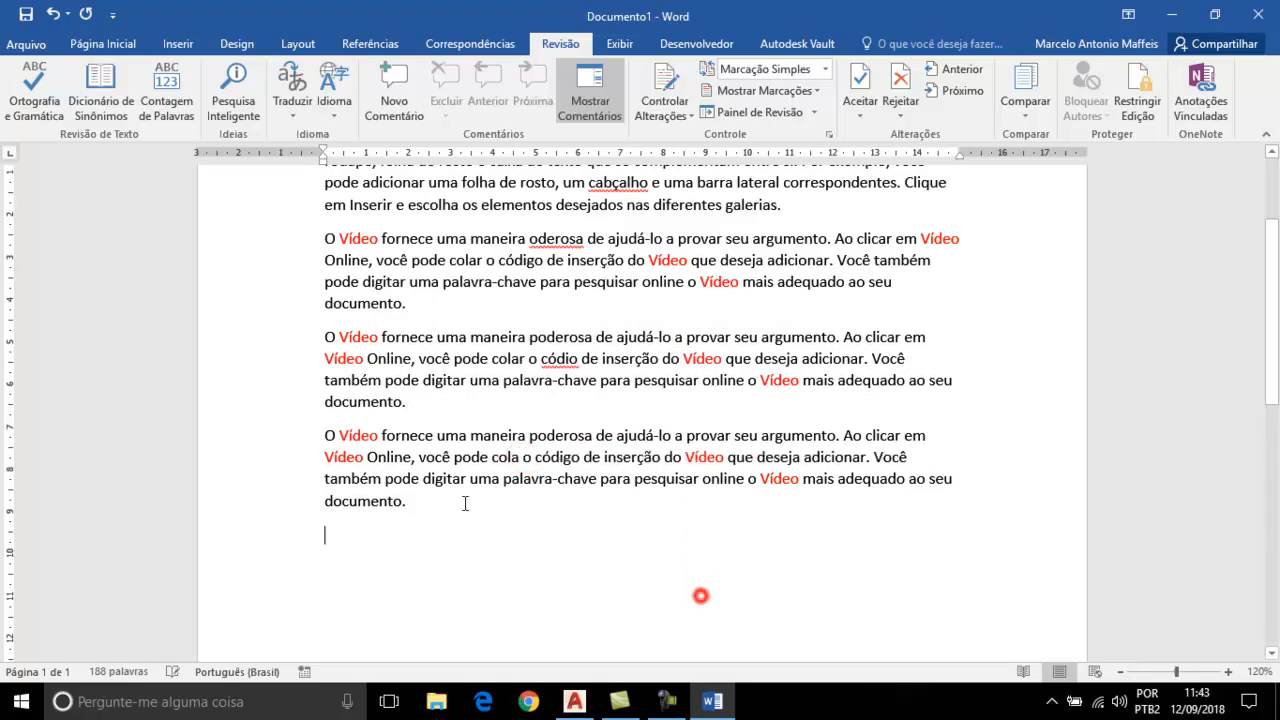
- Add an extra space between "pesquisar" and "online" in the last paragraph and between "pode" and "digitar" in the third
click(688, 484)
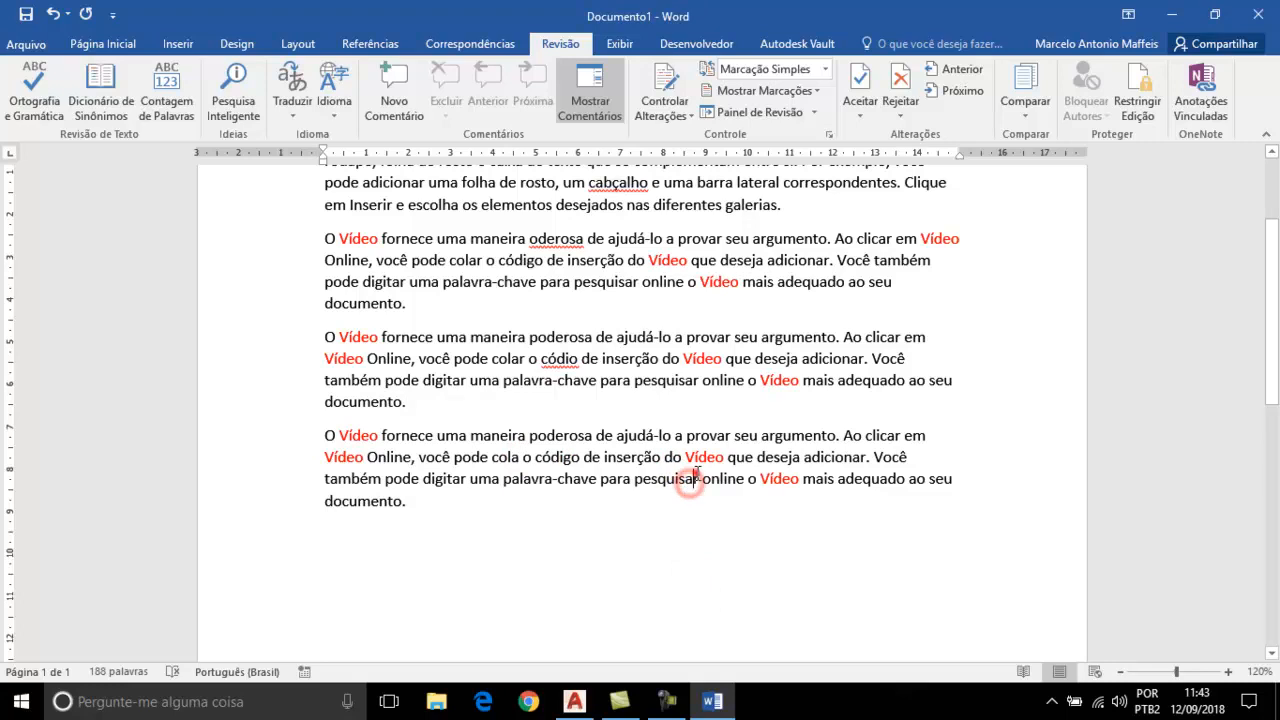
click(708, 522)
click(403, 380)
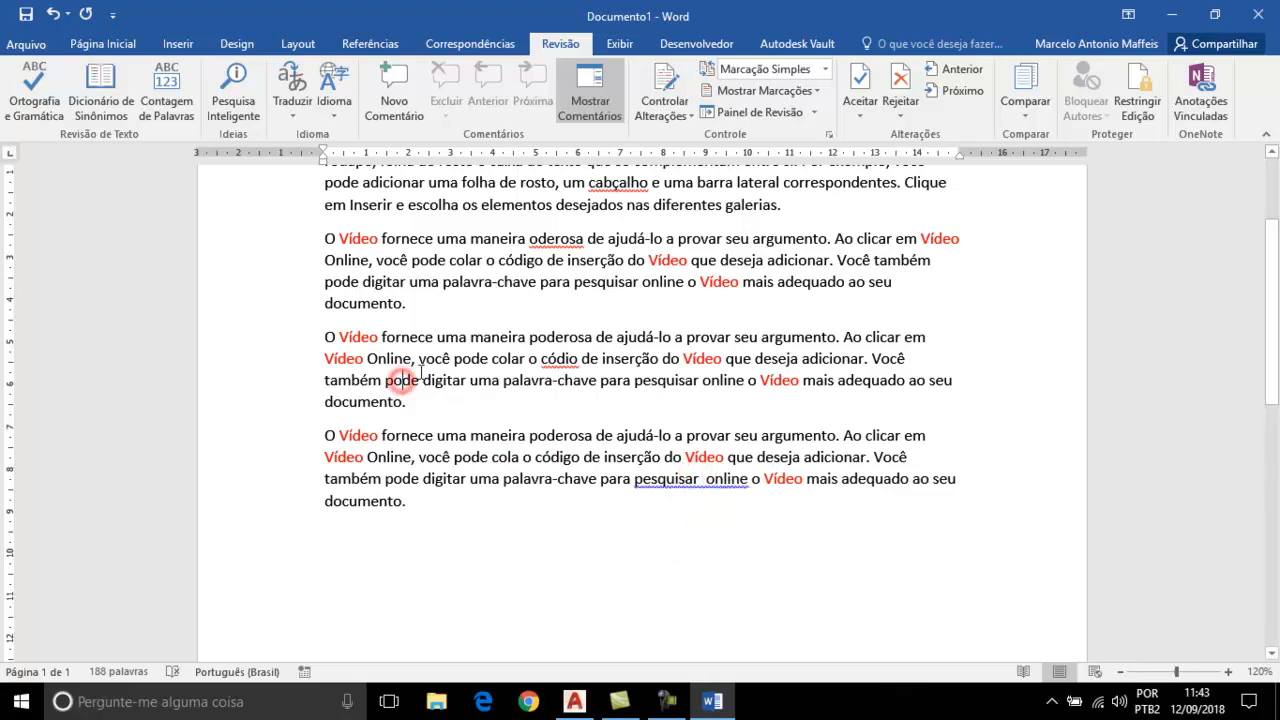
click(421, 380)
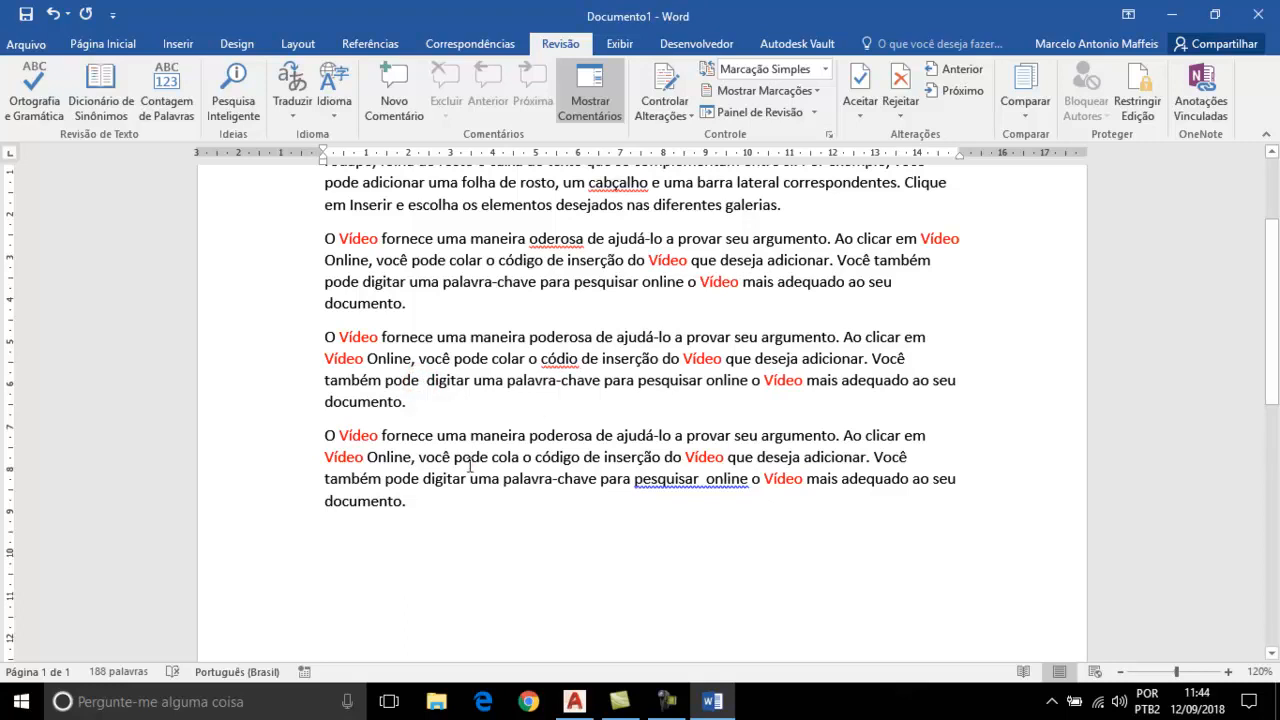
scroll(520, 380, up, 2)
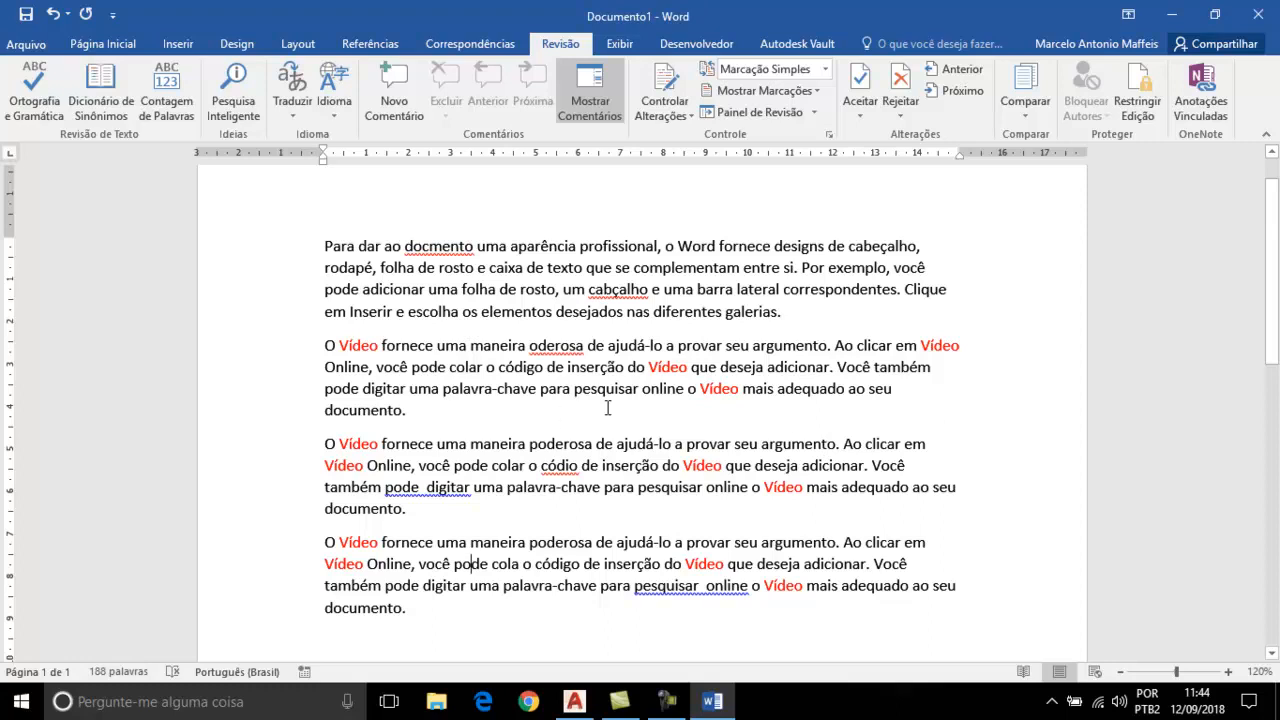
- Start the spelling and grammar check and resume it from the beginning of the document
click(25, 97)
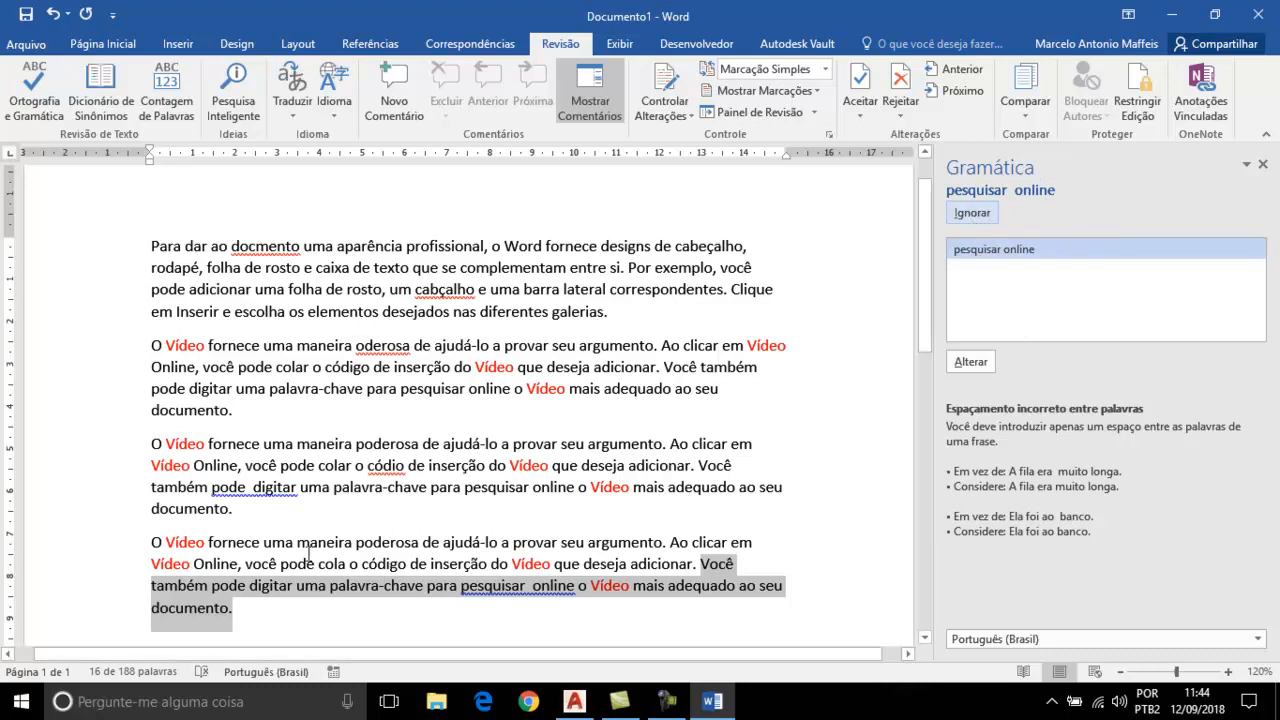
click(250, 622)
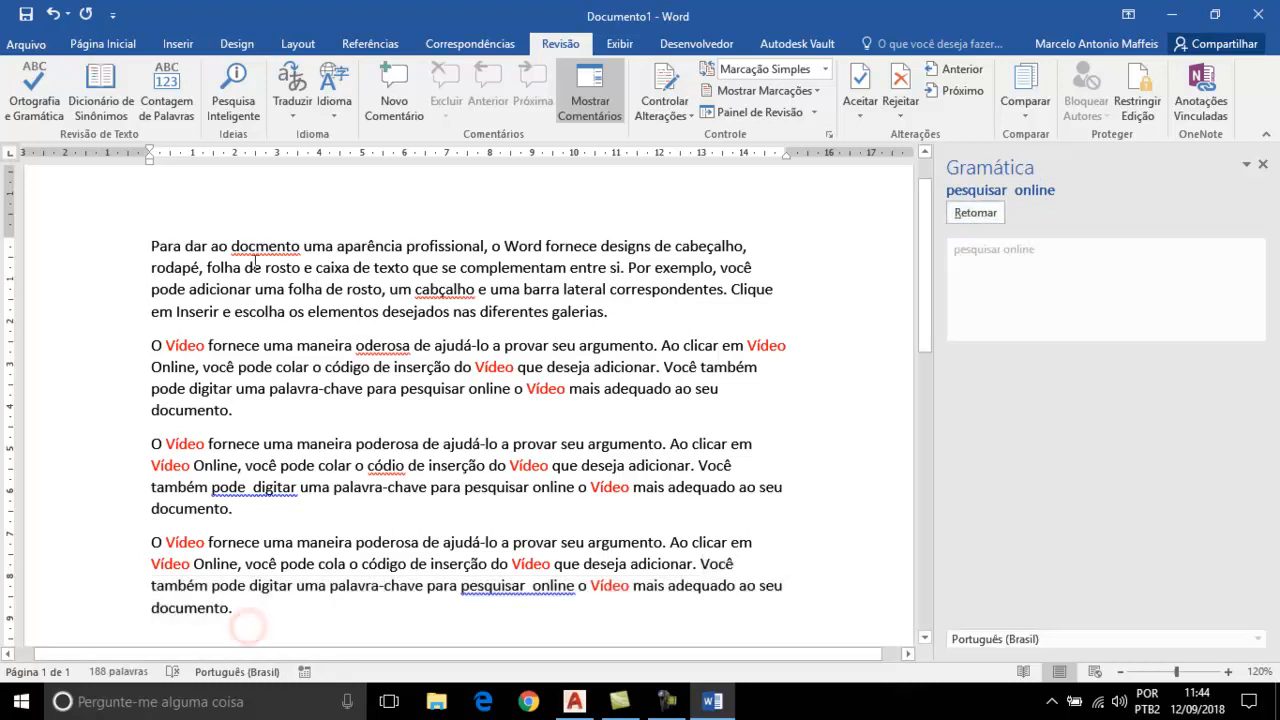
click(151, 245)
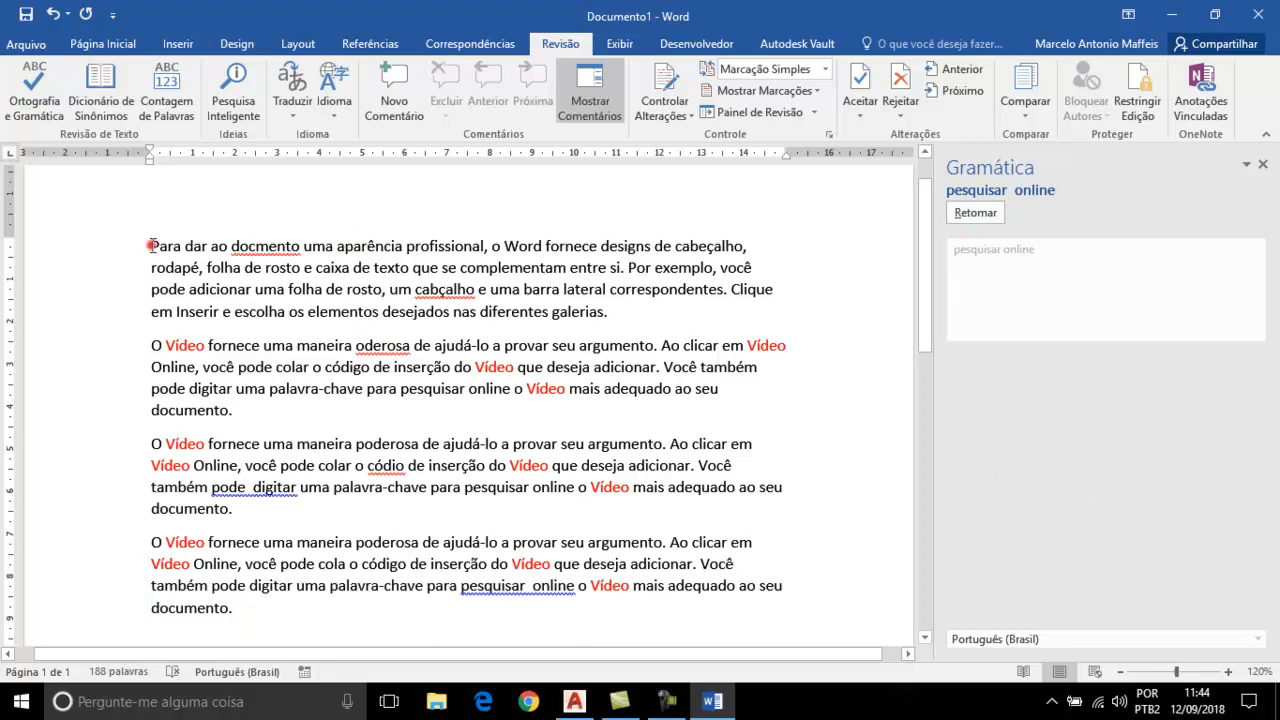
click(966, 211)
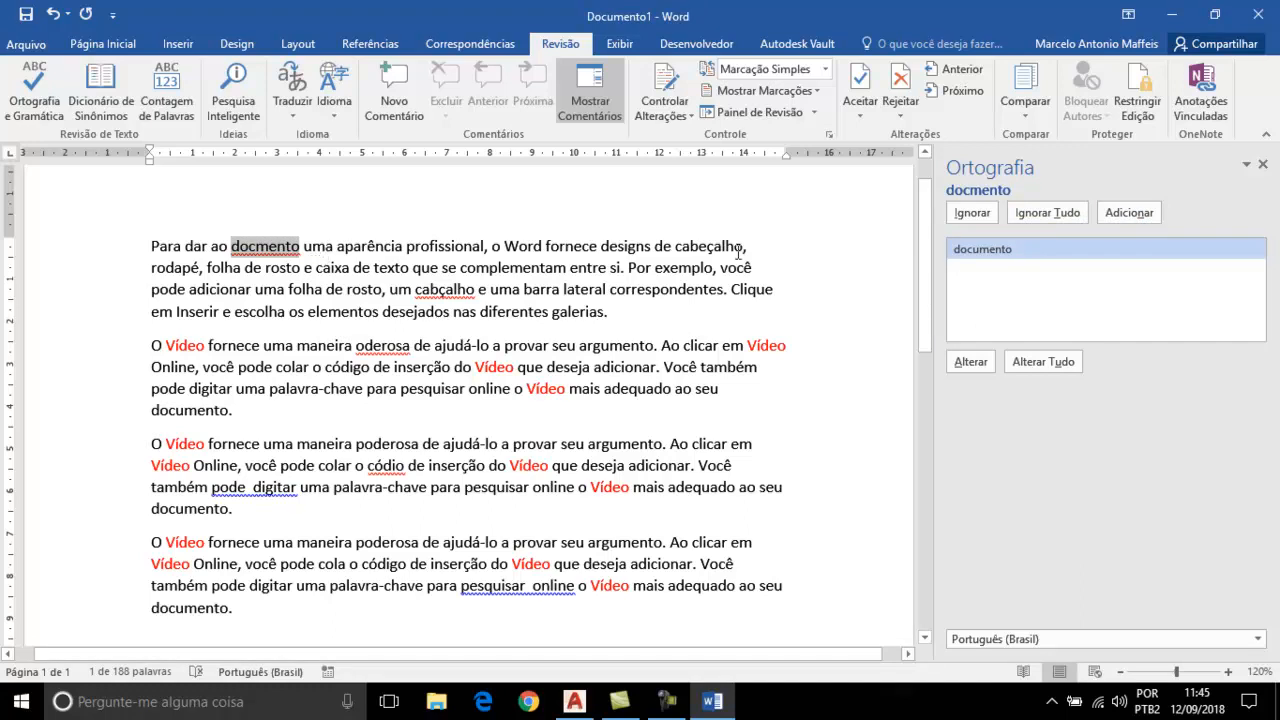
- Accept the suggested corrections "documento" and "cabeçalho" for the misspelled words in the first paragraph
click(966, 364)
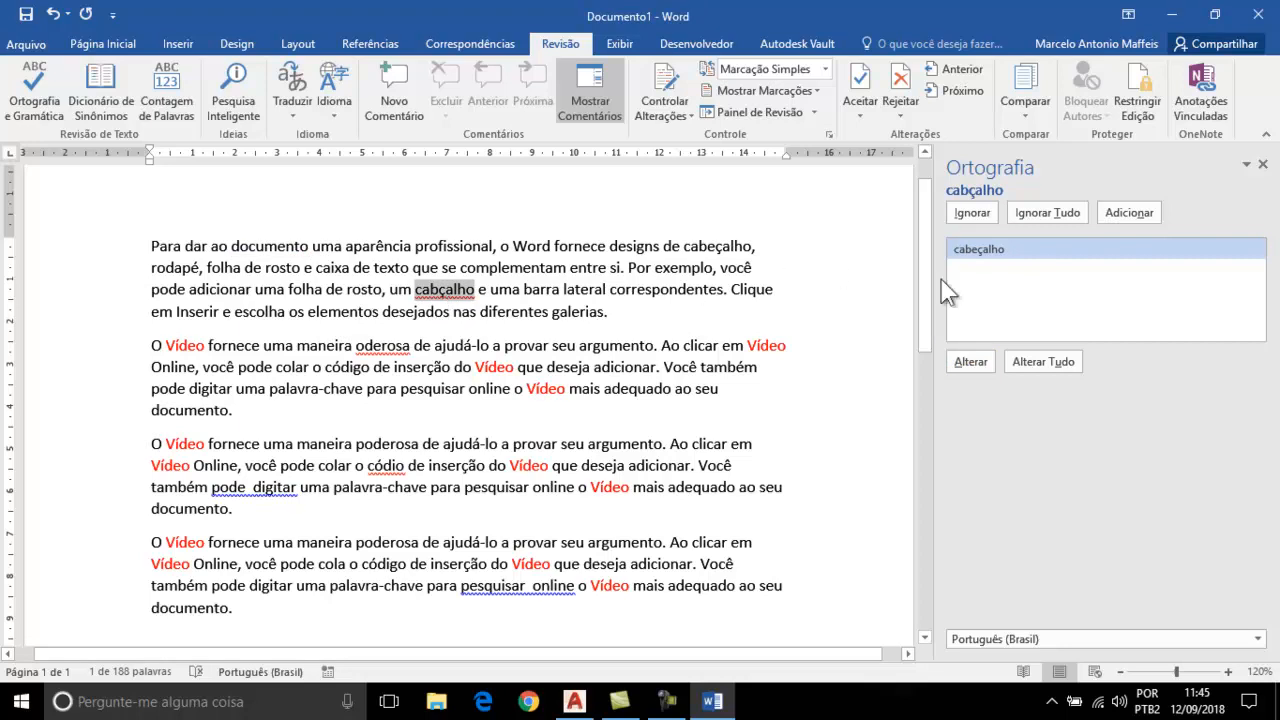
click(967, 362)
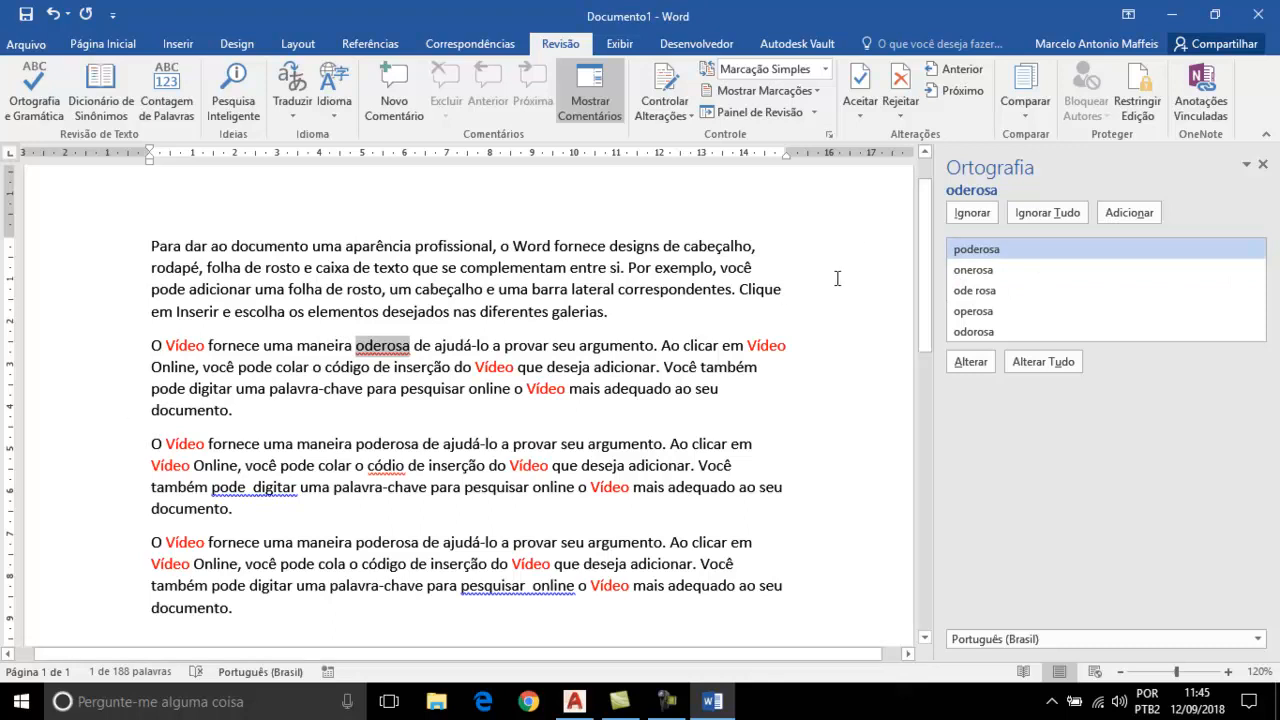
- Correct "oderosa" to "poderosa" and "códio" to "código" using the spelling suggestions
click(994, 249)
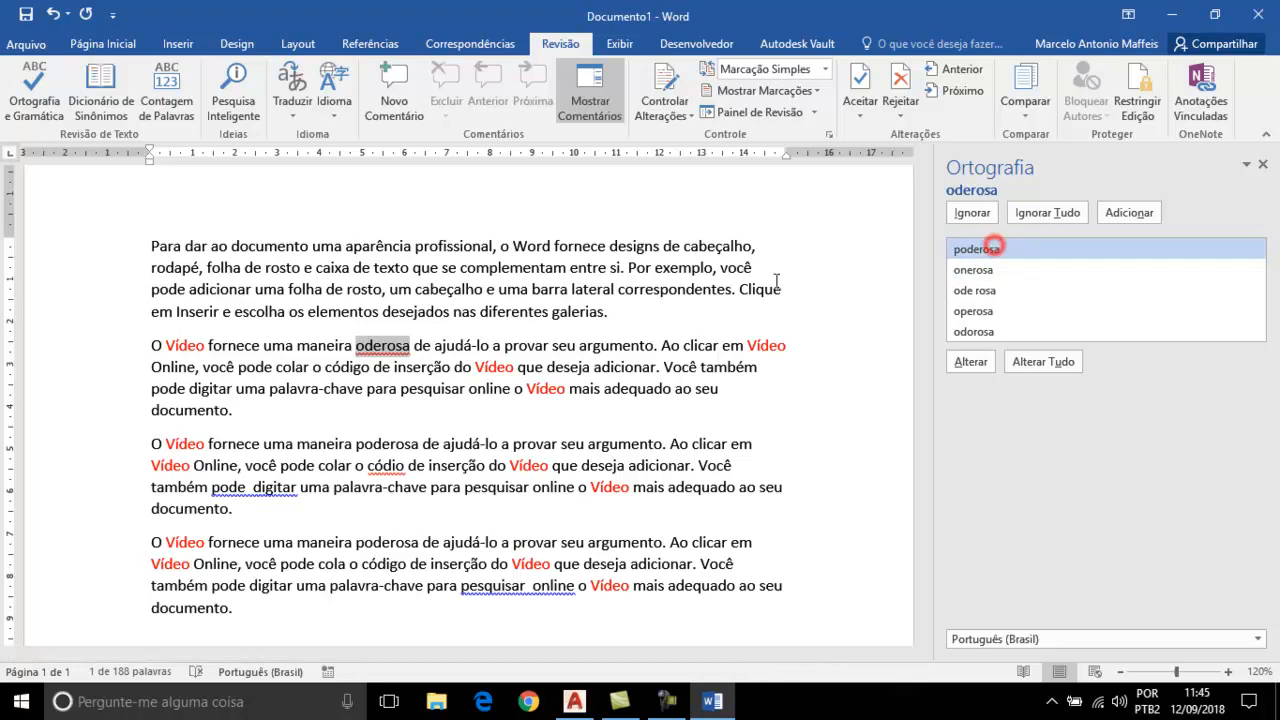
click(967, 362)
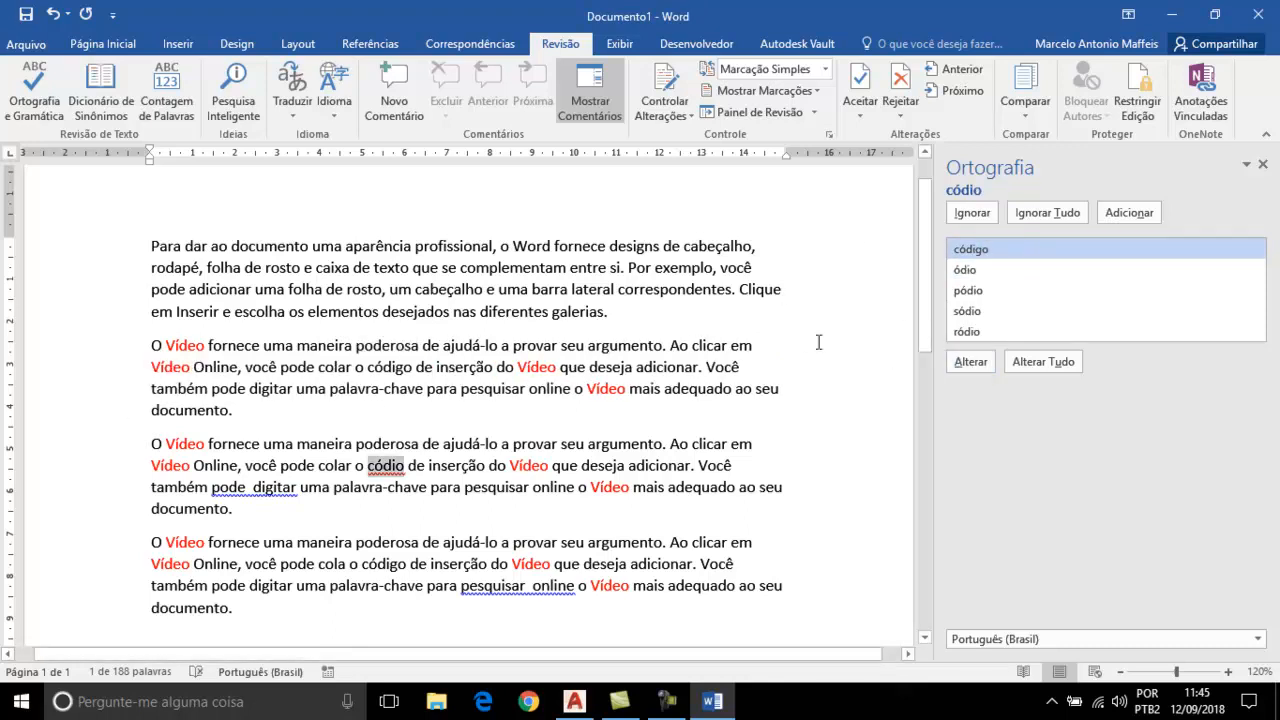
click(983, 249)
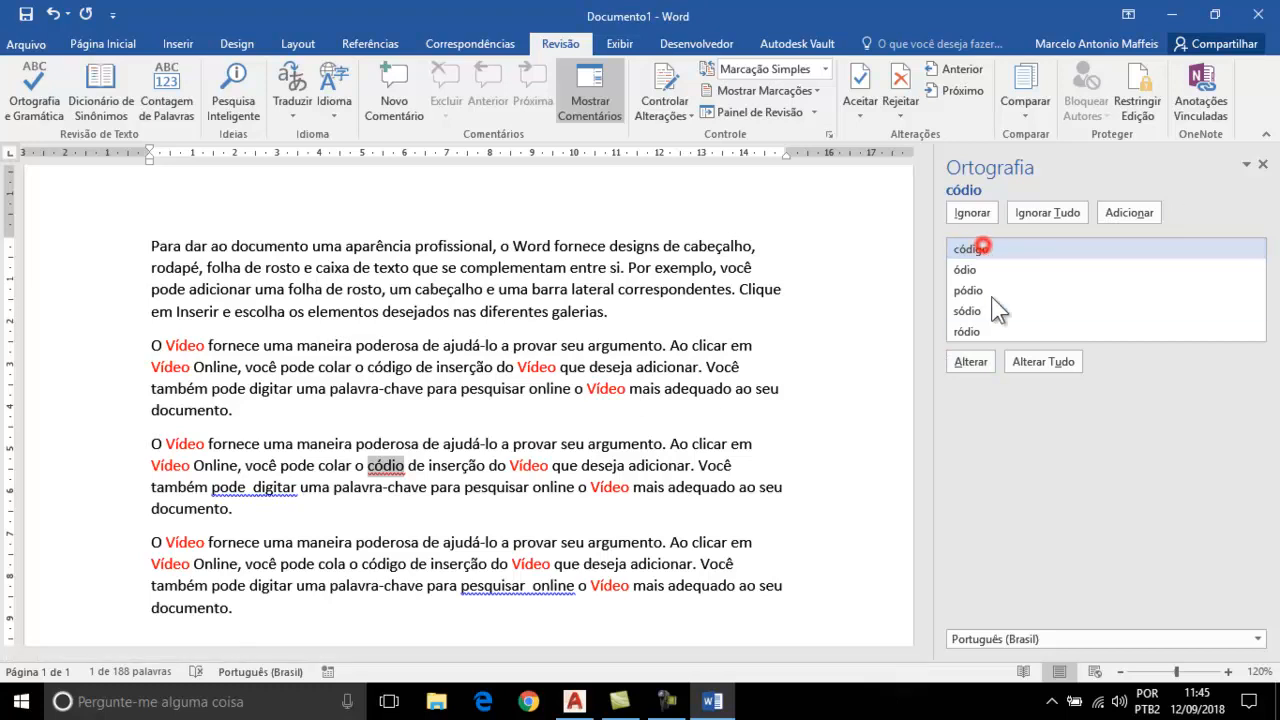
click(968, 362)
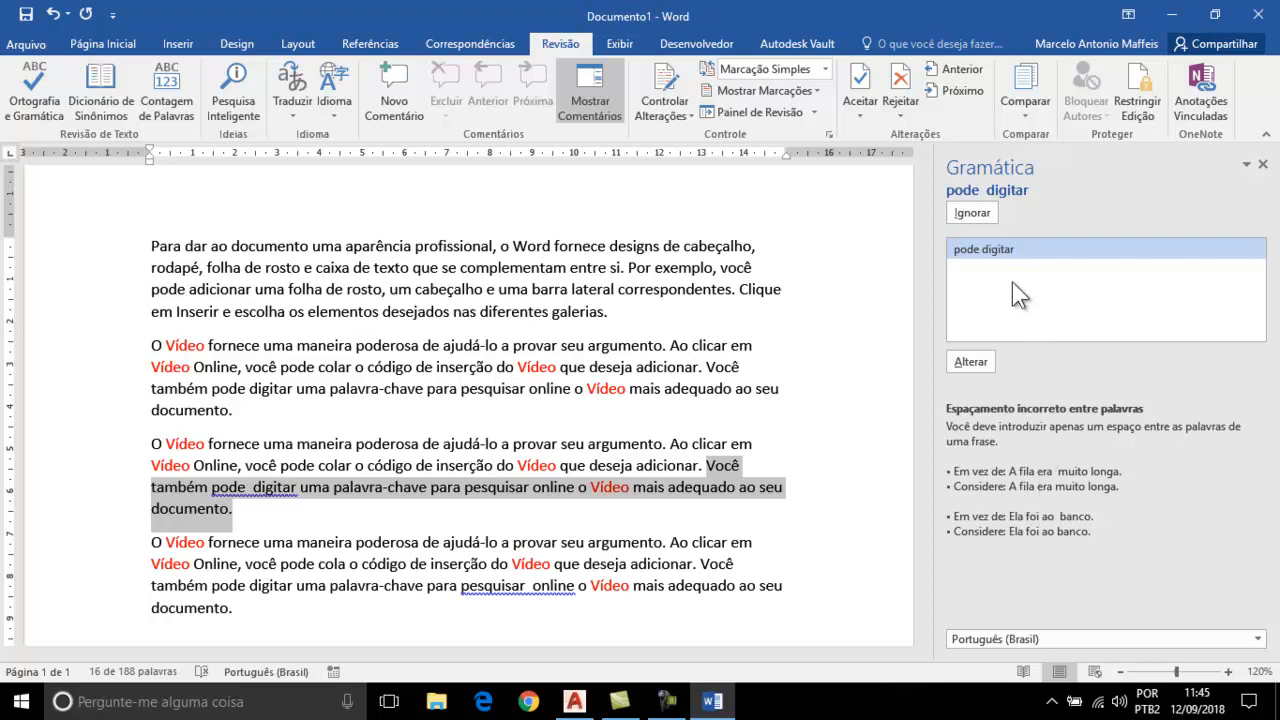
- Accept the single-space corrections for "pode digitar" and "pesquisar online" and finish the check
click(978, 366)
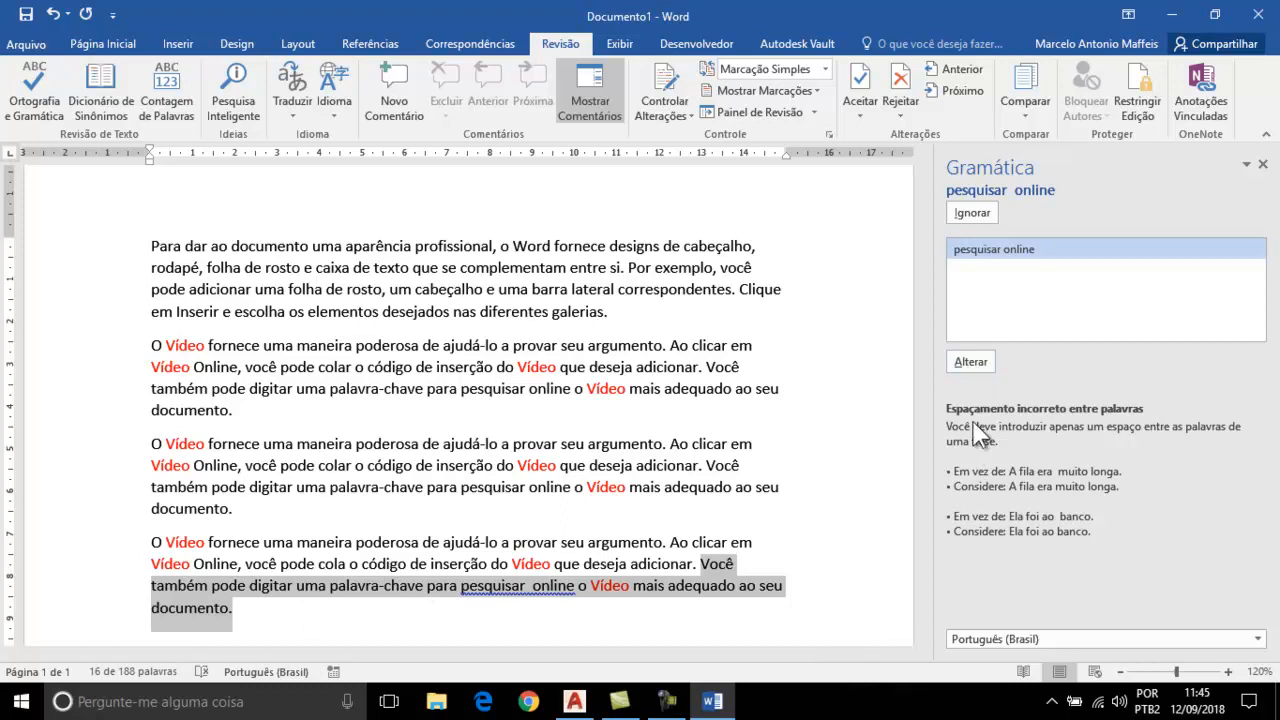
click(980, 364)
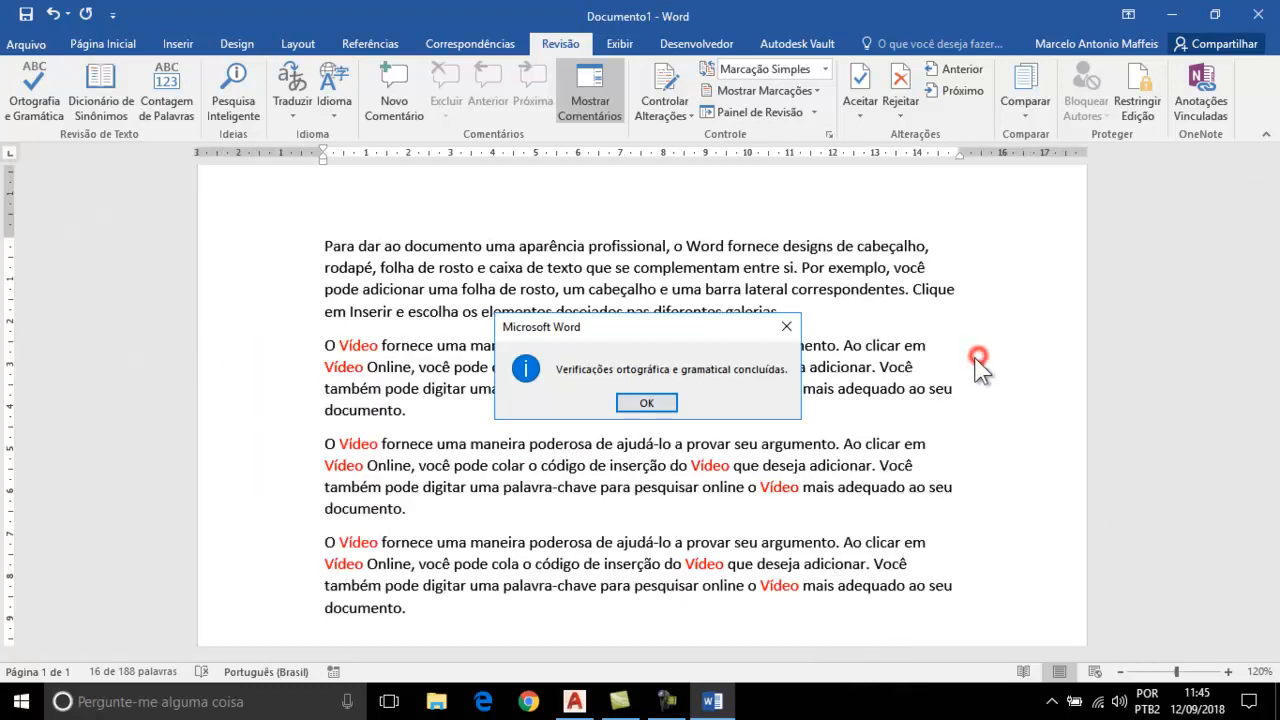
click(657, 400)
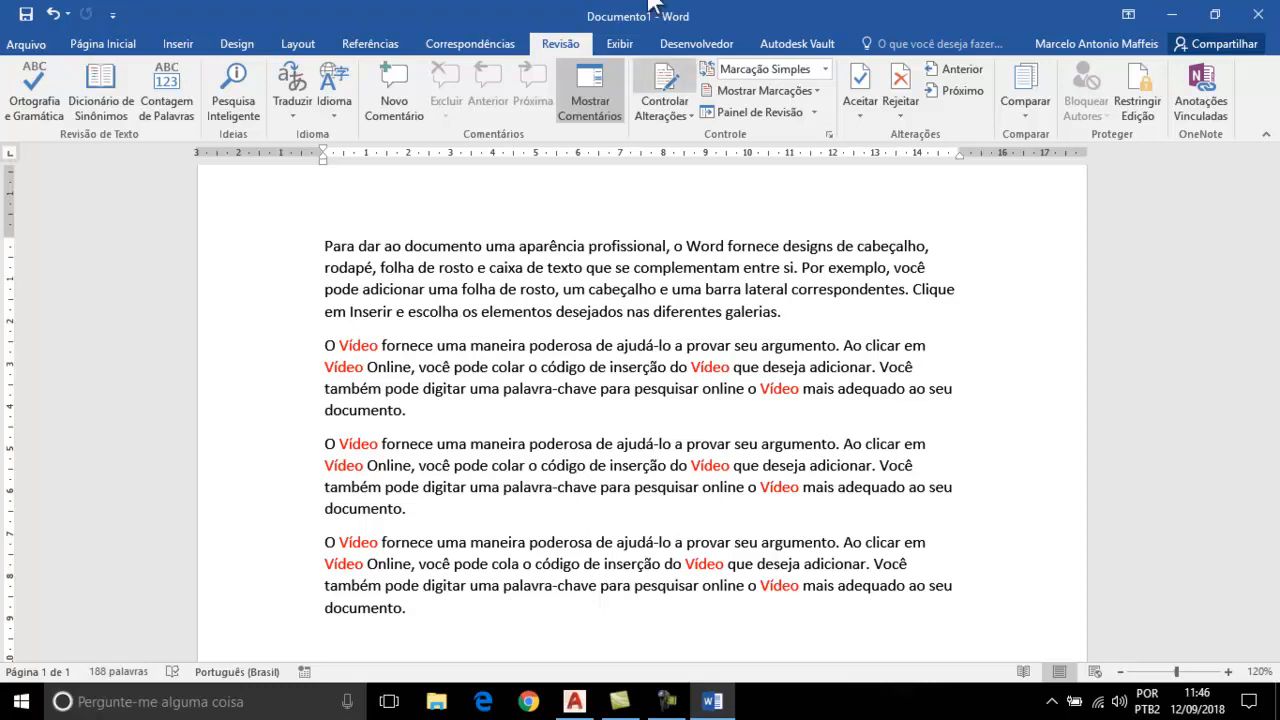
- Add an indented line reading "Lkjsdhbhoisdhbfvoidfviyo" below the last paragraph, followed by blank lines
click(101, 44)
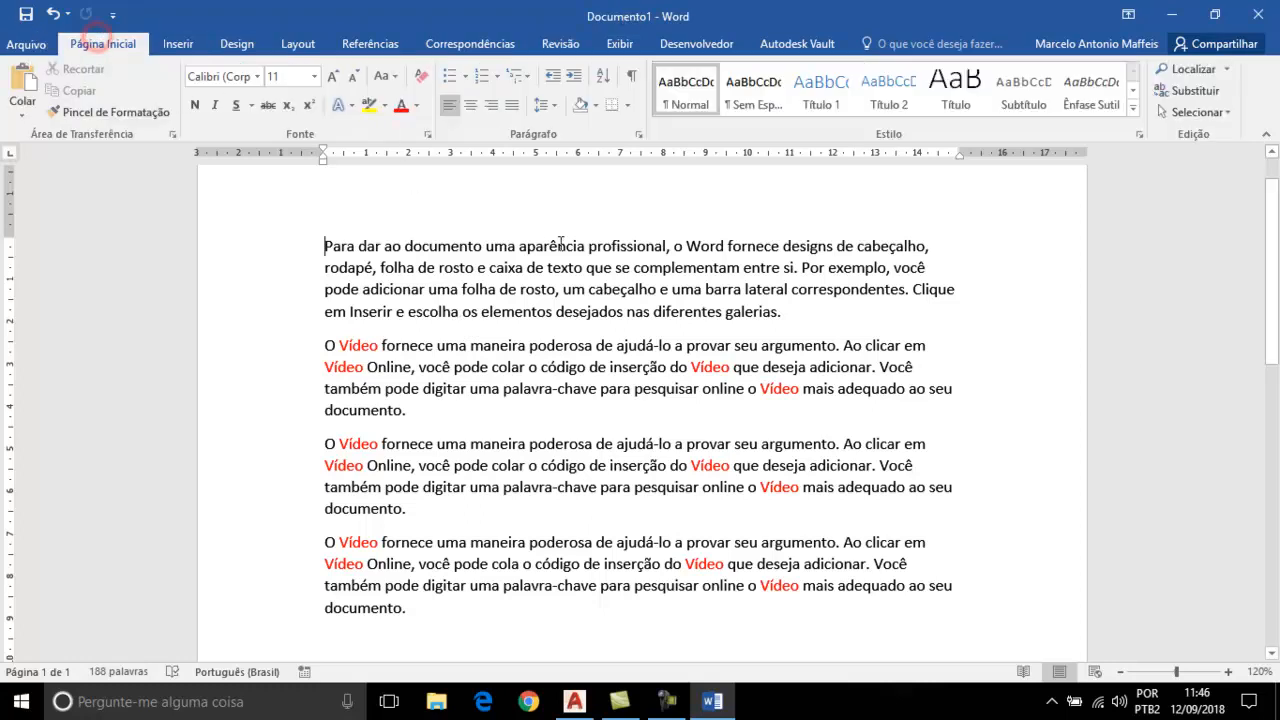
scroll(608, 220, up, 1)
scroll(523, 316, down, 2)
scroll(587, 312, up, 2)
scroll(655, 326, down, 1)
scroll(680, 249, down, 2)
scroll(403, 420, down, 2)
click(358, 399)
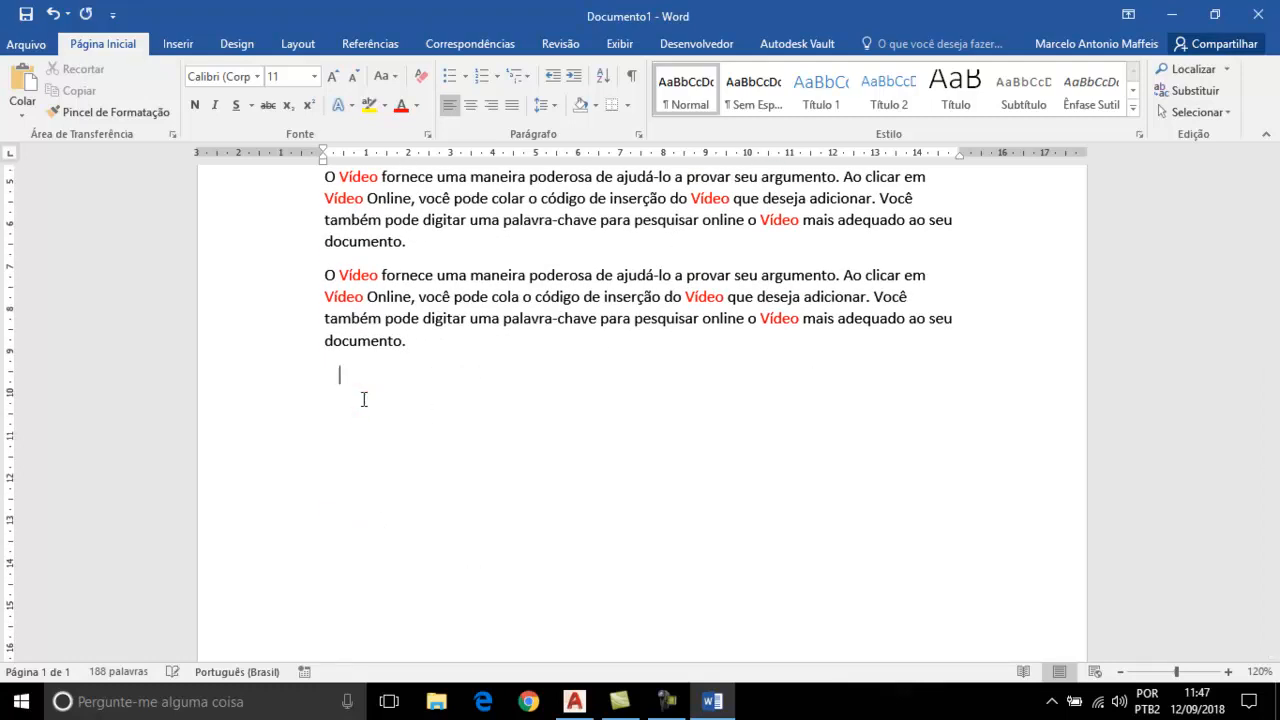
text(lkjsdhbhoisdhbfvoidfviyo)
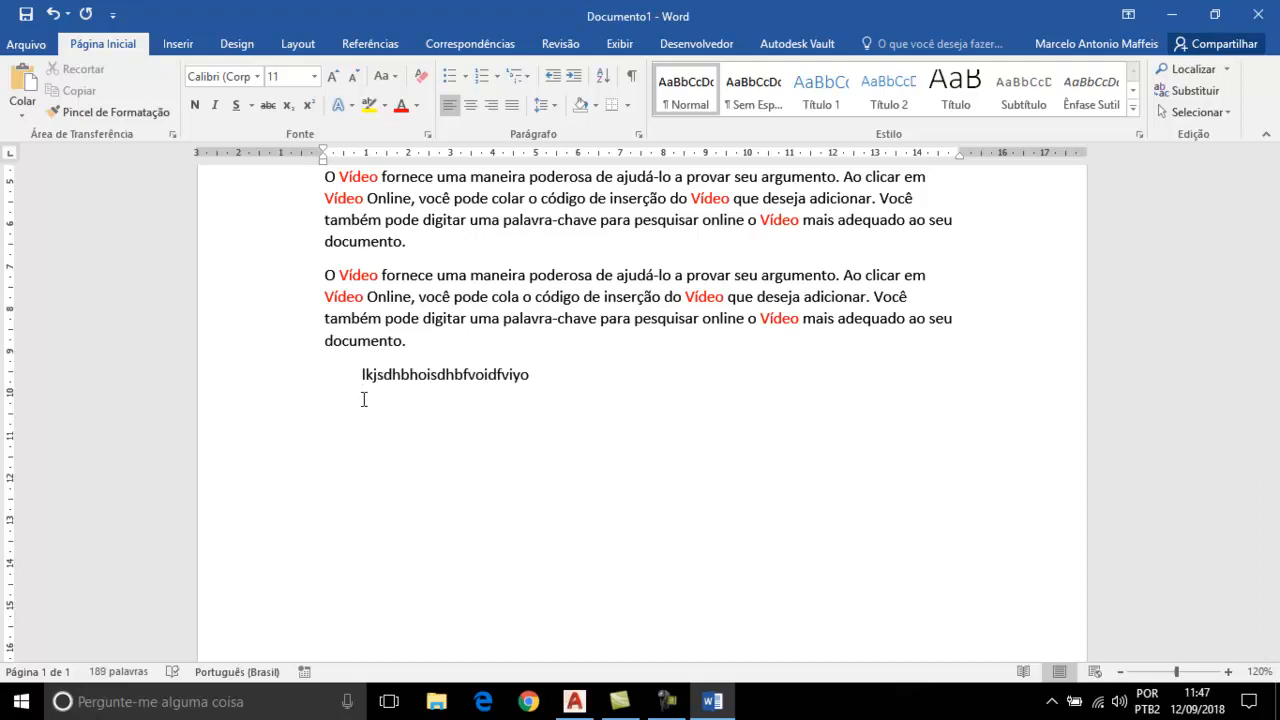
key(Return)
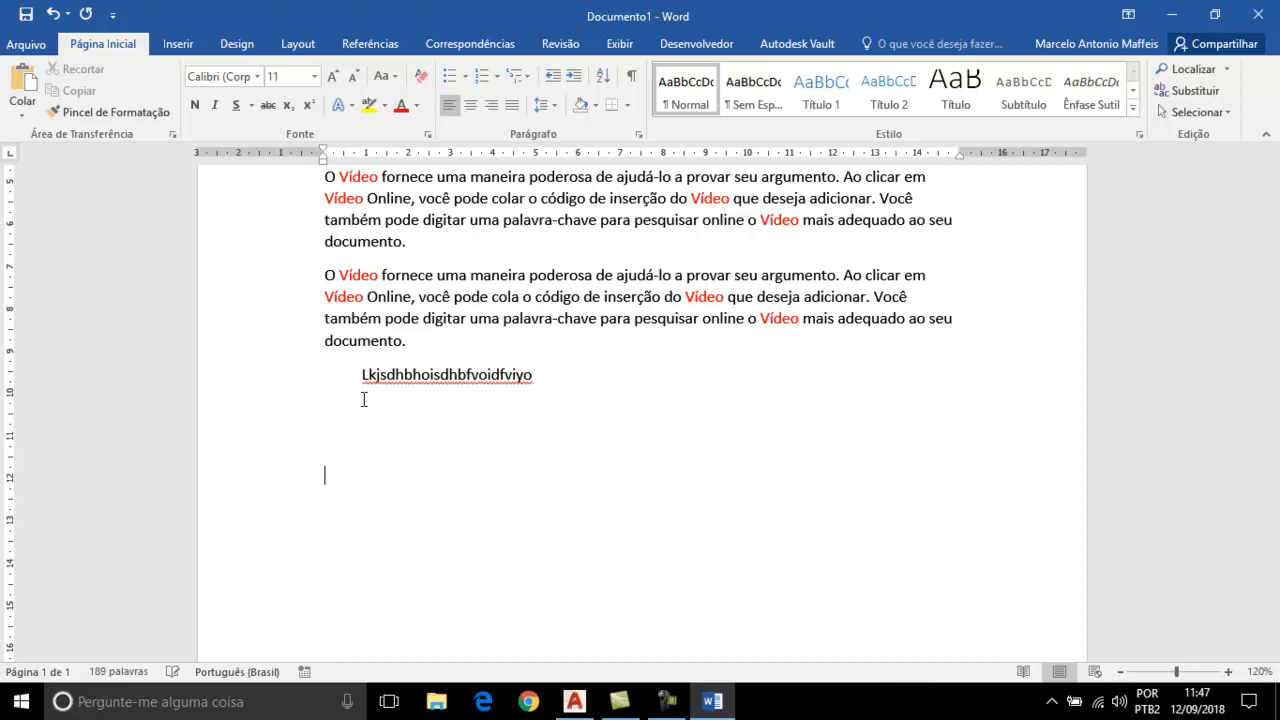
- Add the line ",jhsdbvlkjhbsdvjklbdsv wefWFWERF RWEF WE F EWRF EWRF" below the blank lines and start a new paragraph
text(,jhsdbvlkjhbsdvjklbdsv  wefWF)
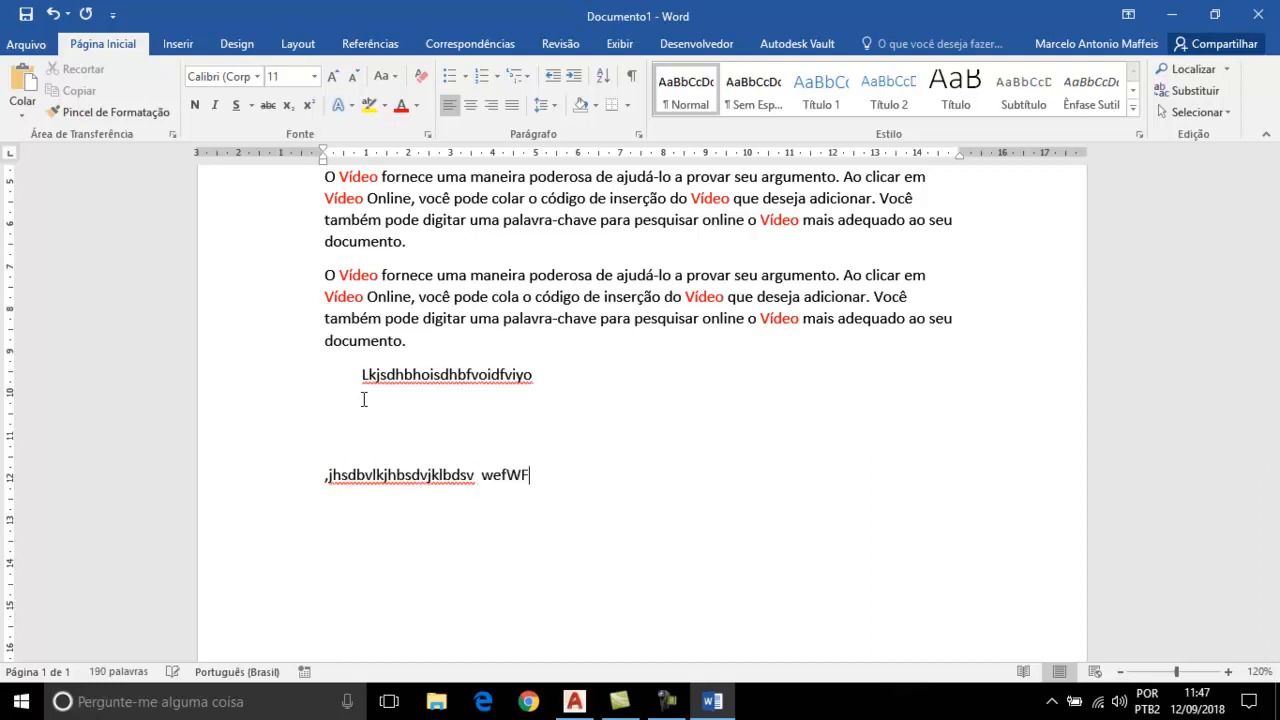
text(WERF  RWEF WE F EWRF EWRF)
key(Return)
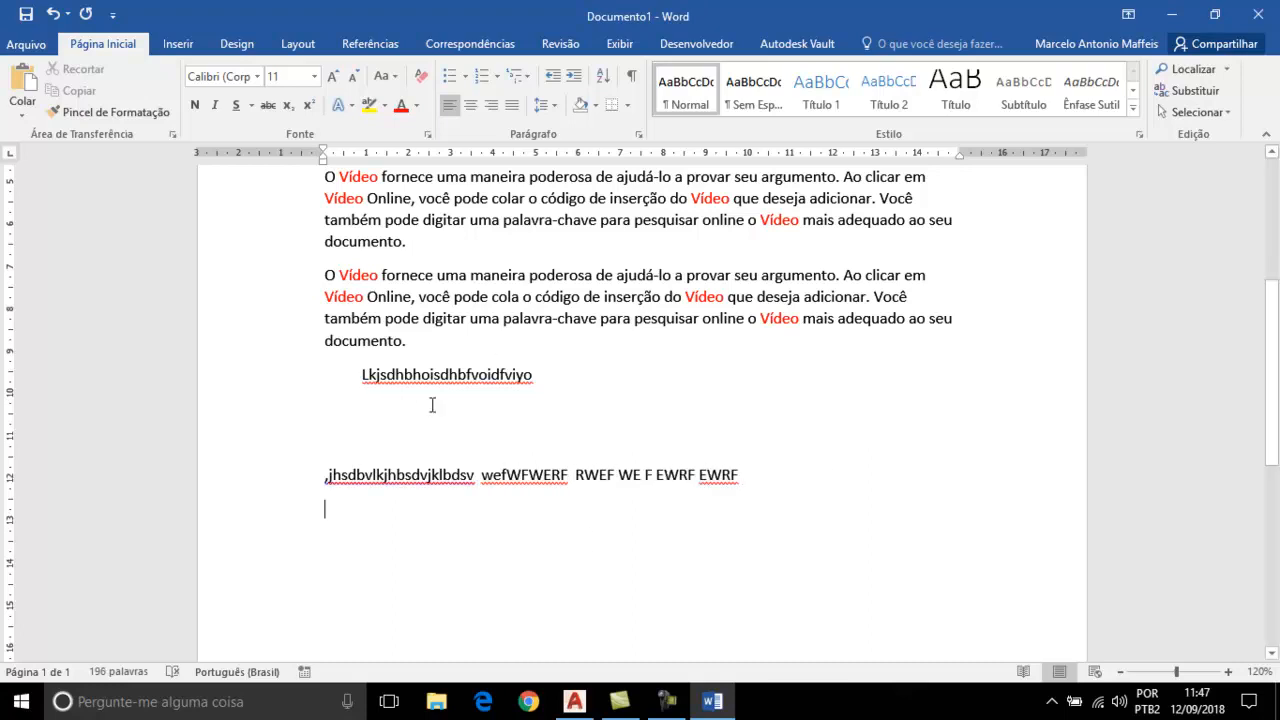
scroll(512, 425, up, 1)
scroll(512, 425, up, 1)
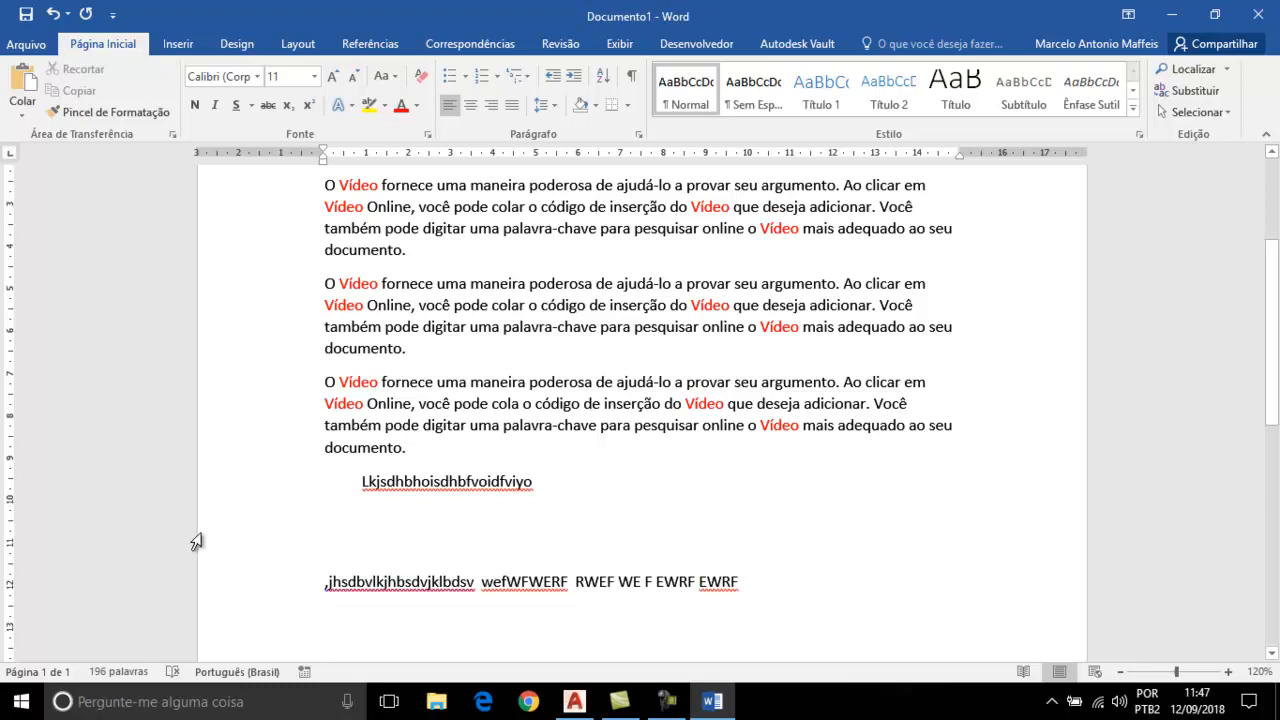
- Show the formatting marks and examine the spaces, blank paragraphs and paragraph ends throughout the text
drag(274, 490, 265, 557)
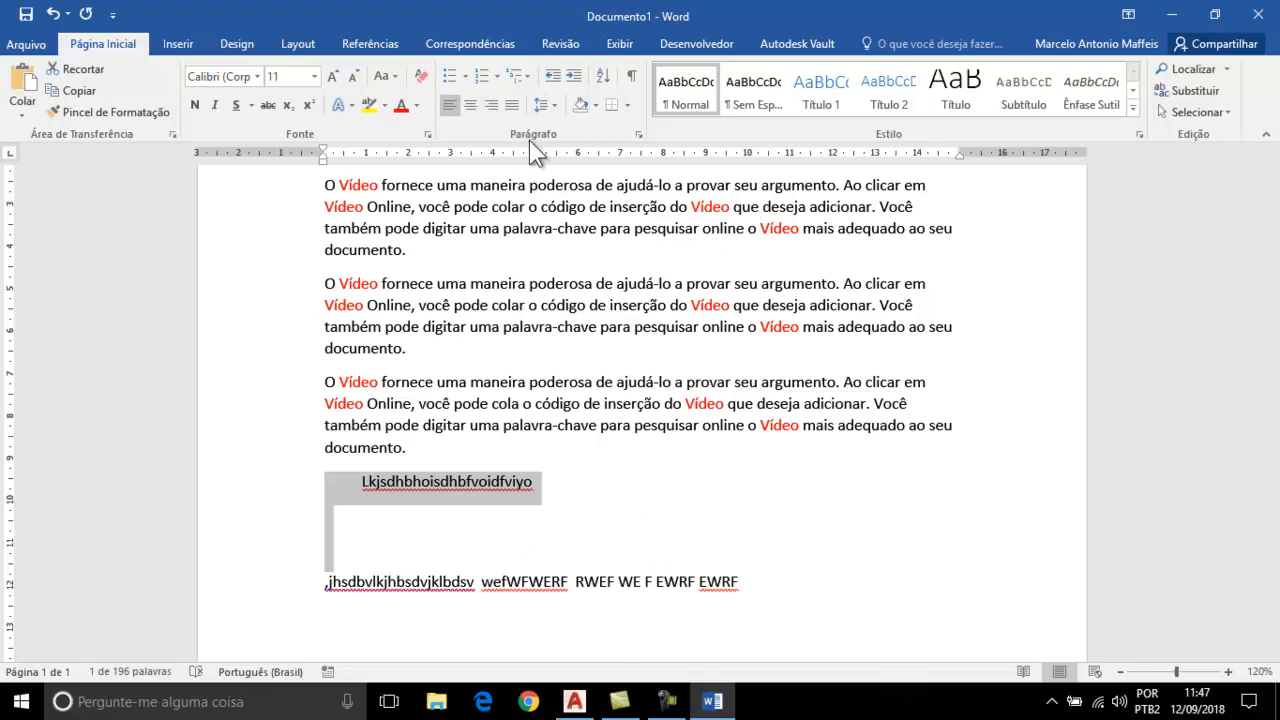
click(777, 560)
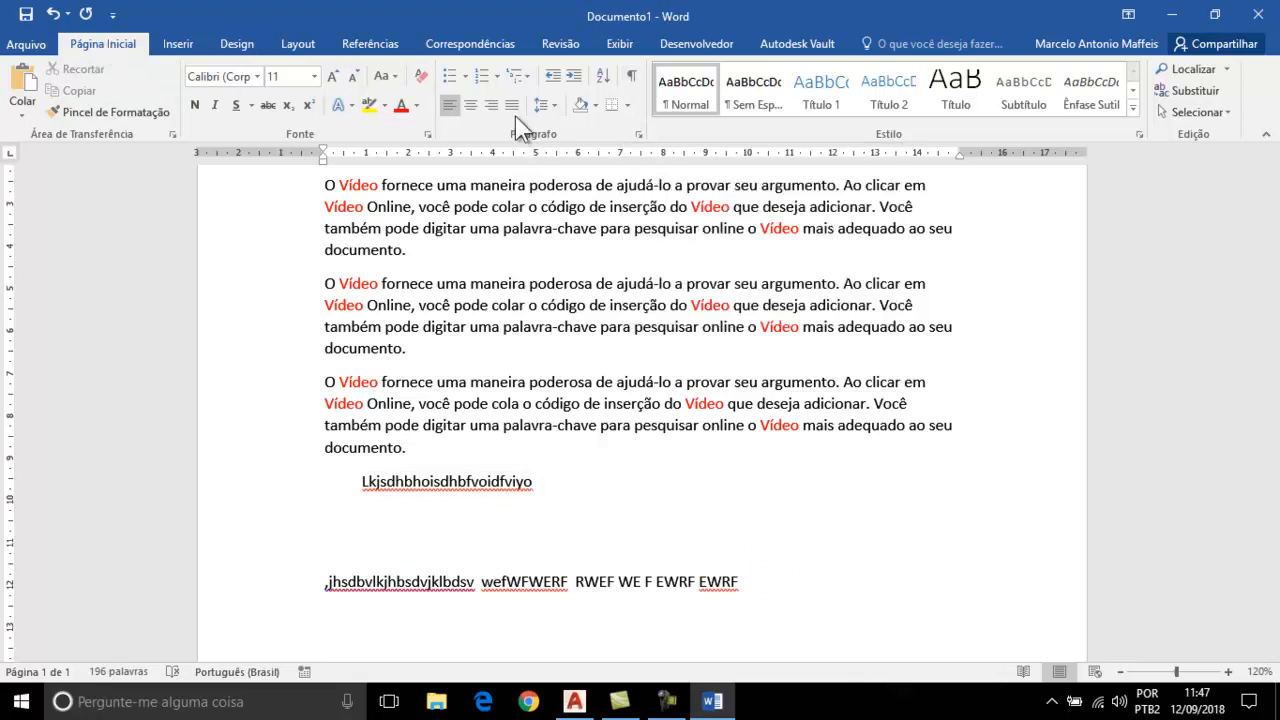
click(633, 74)
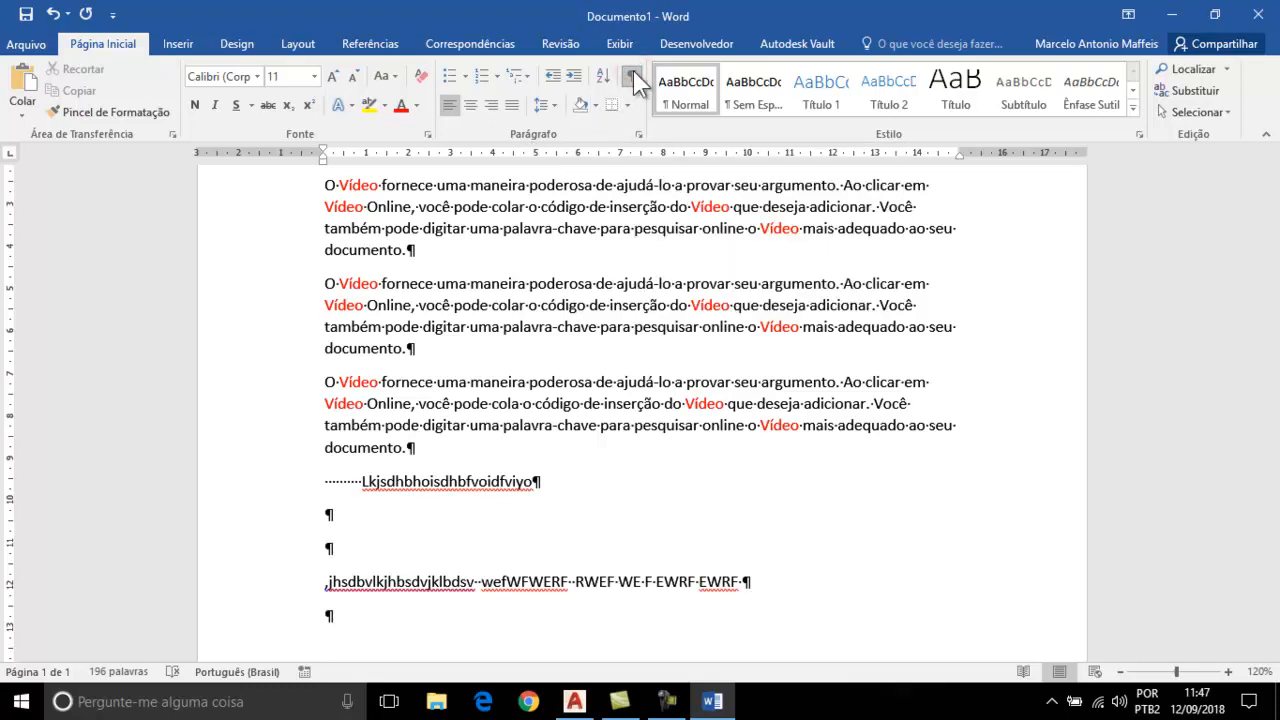
scroll(642, 265, down, 1)
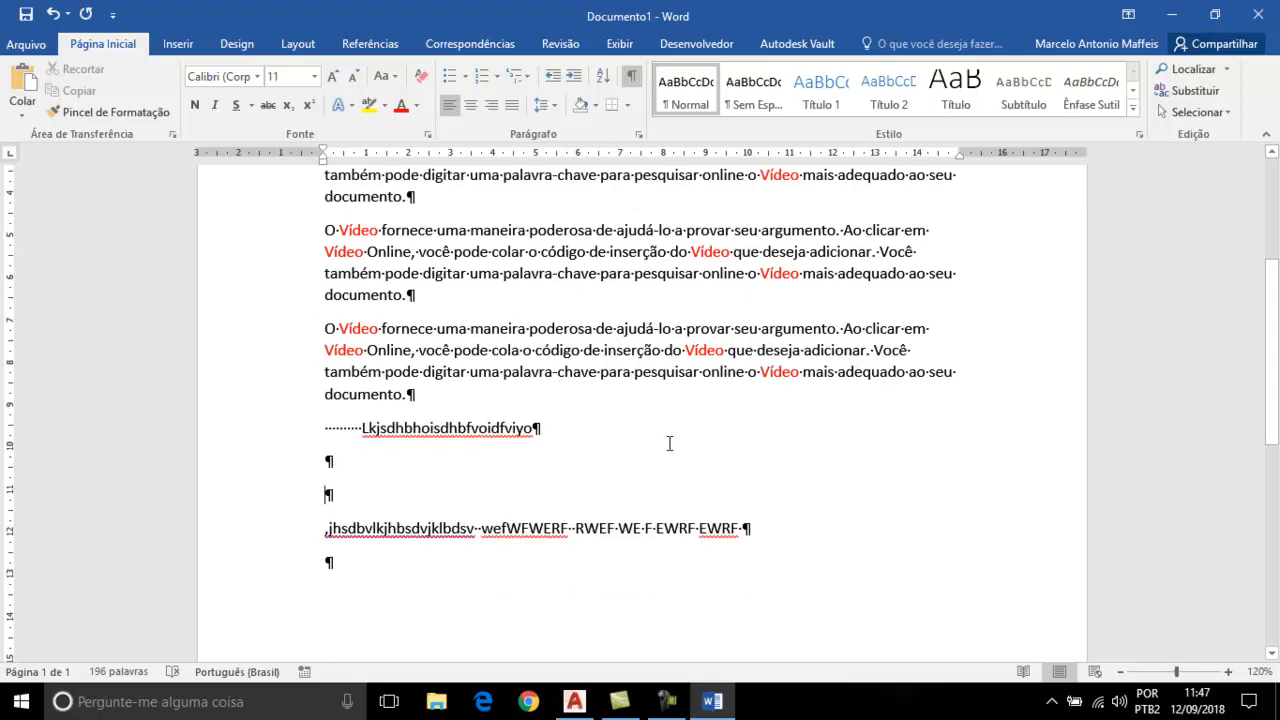
double_click(576, 530)
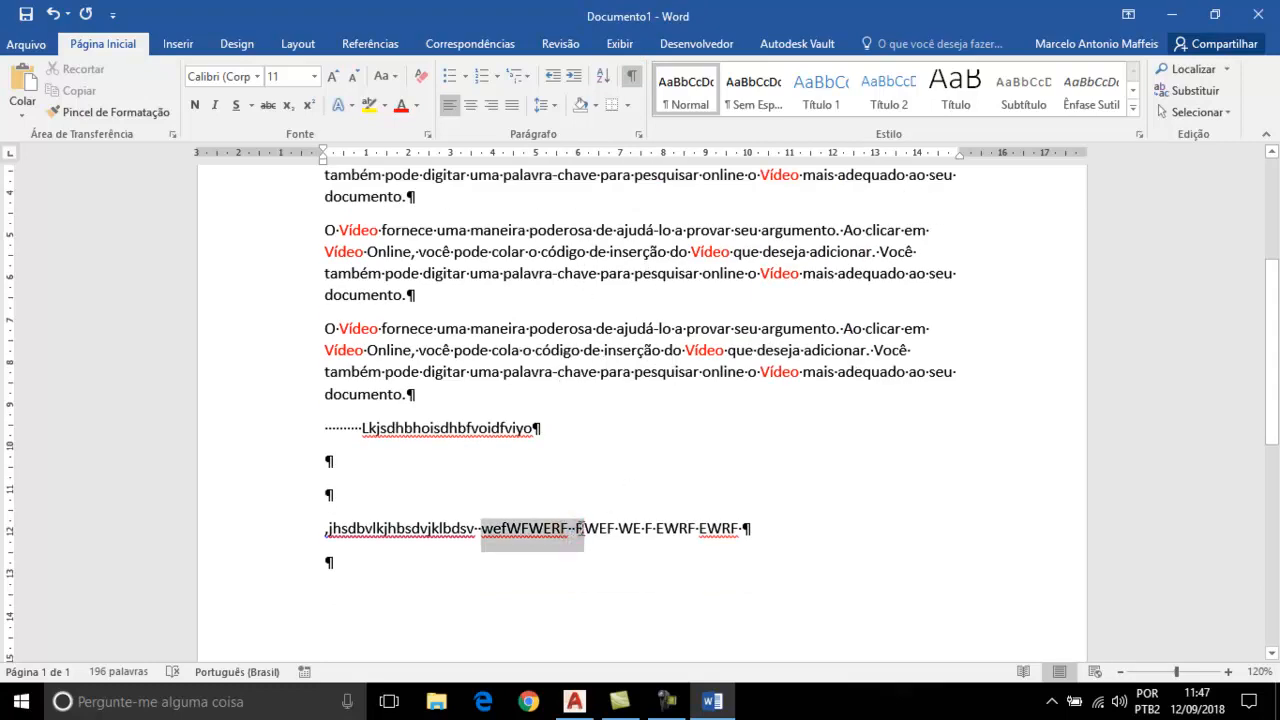
click(481, 530)
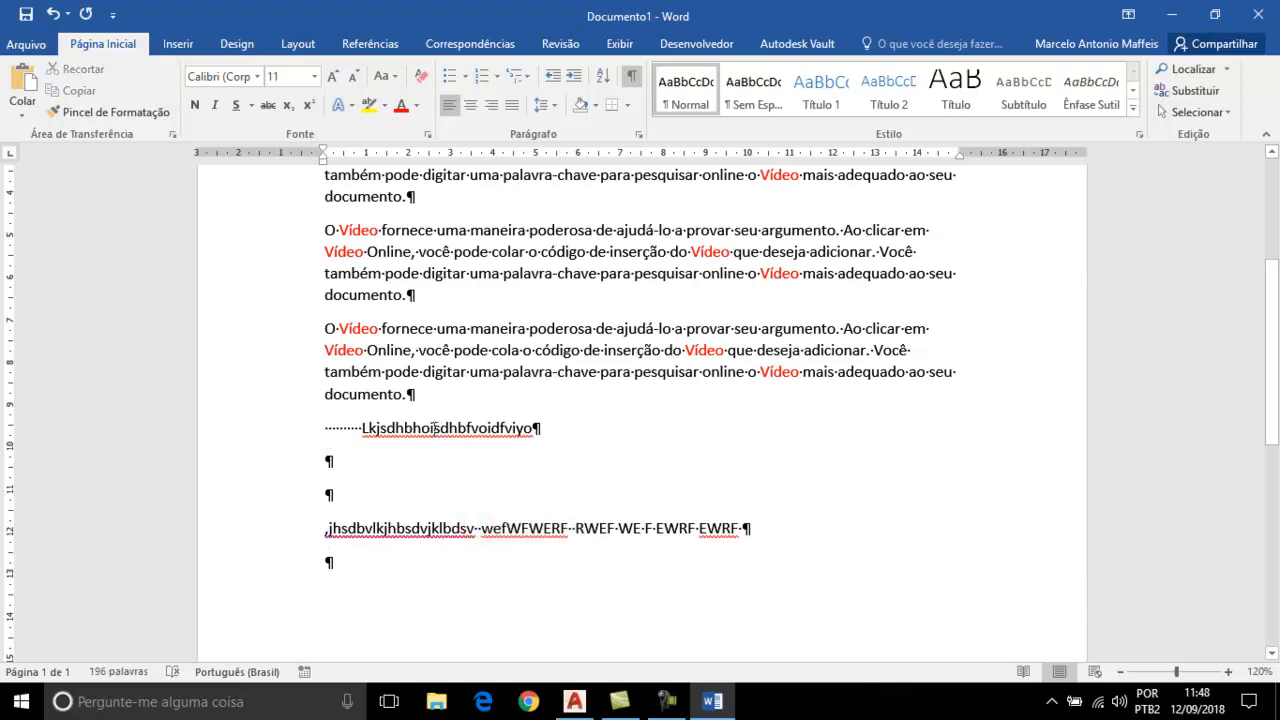
scroll(934, 506, down, 1)
scroll(943, 500, up, 2)
scroll(945, 483, up, 4)
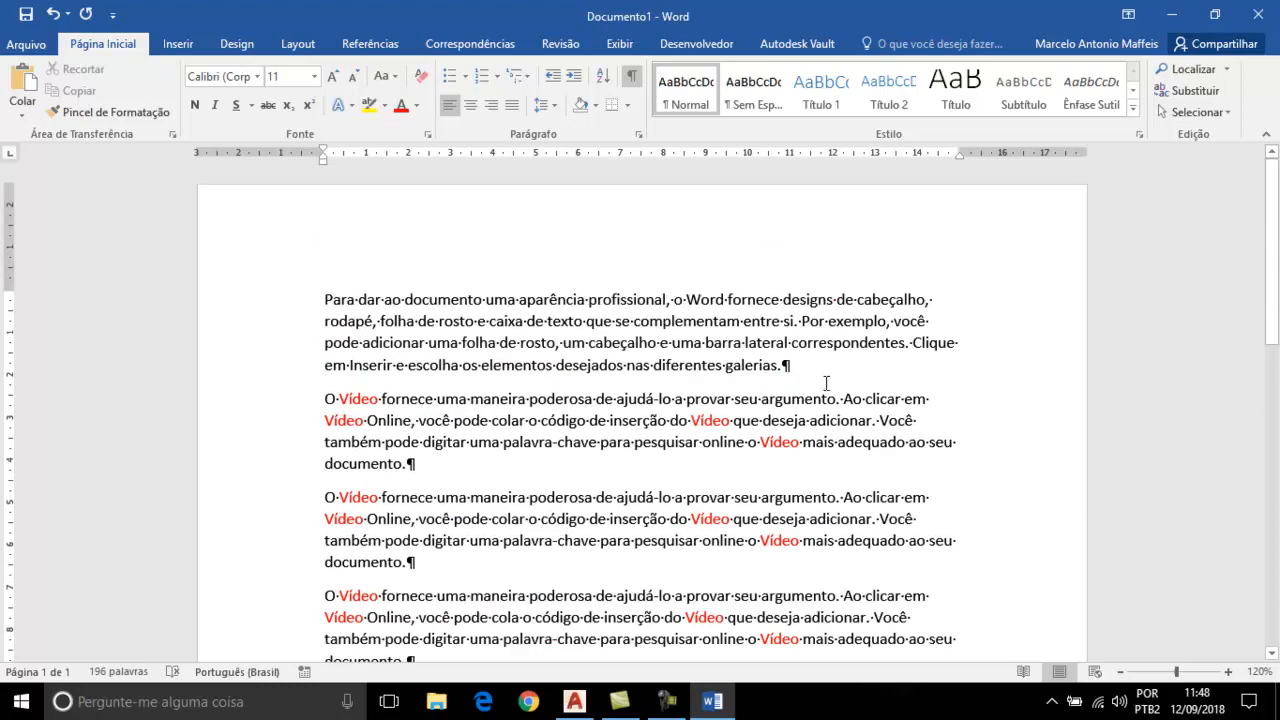
click(798, 365)
click(326, 399)
- Insert a new paragraph above the first one and enter "Título" as the heading text
click(326, 296)
key(Return)
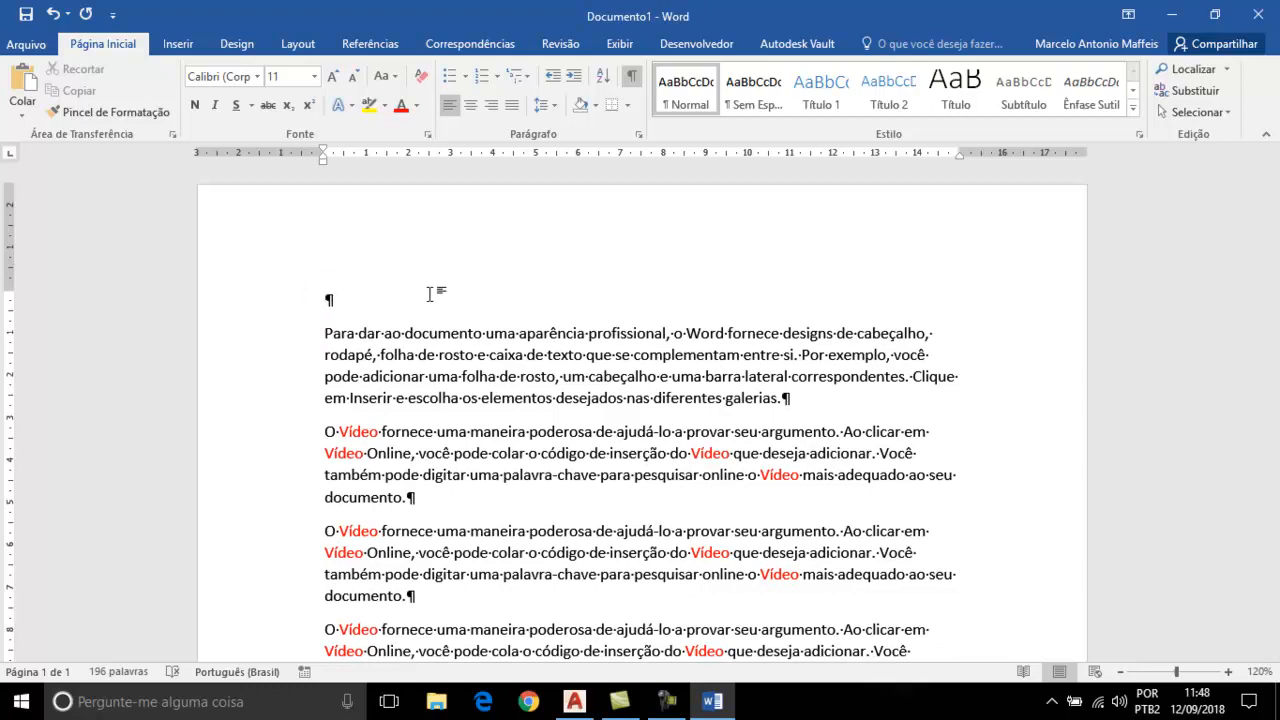
text(tÍTULOL)
key(BackSpace)
key(BackSpace)
key(BackSpace)
key(BackSpace)
key(BackSpace)
key(BackSpace)
key(BackSpace)
text(Título)
- Insert three blank paragraphs after the "Título" line and delete them again
click(402, 306)
key(Return)
key(Return)
key(Return)
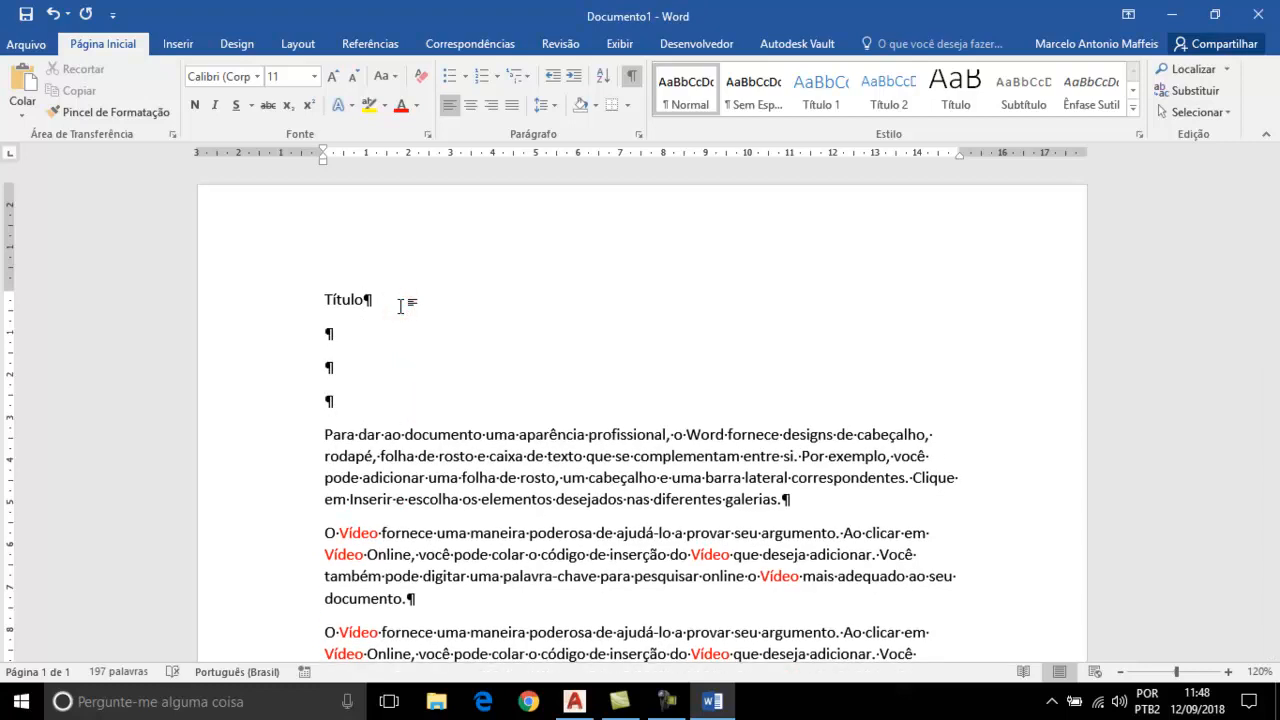
key(BackSpace)
key(BackSpace)
key(BackSpace)
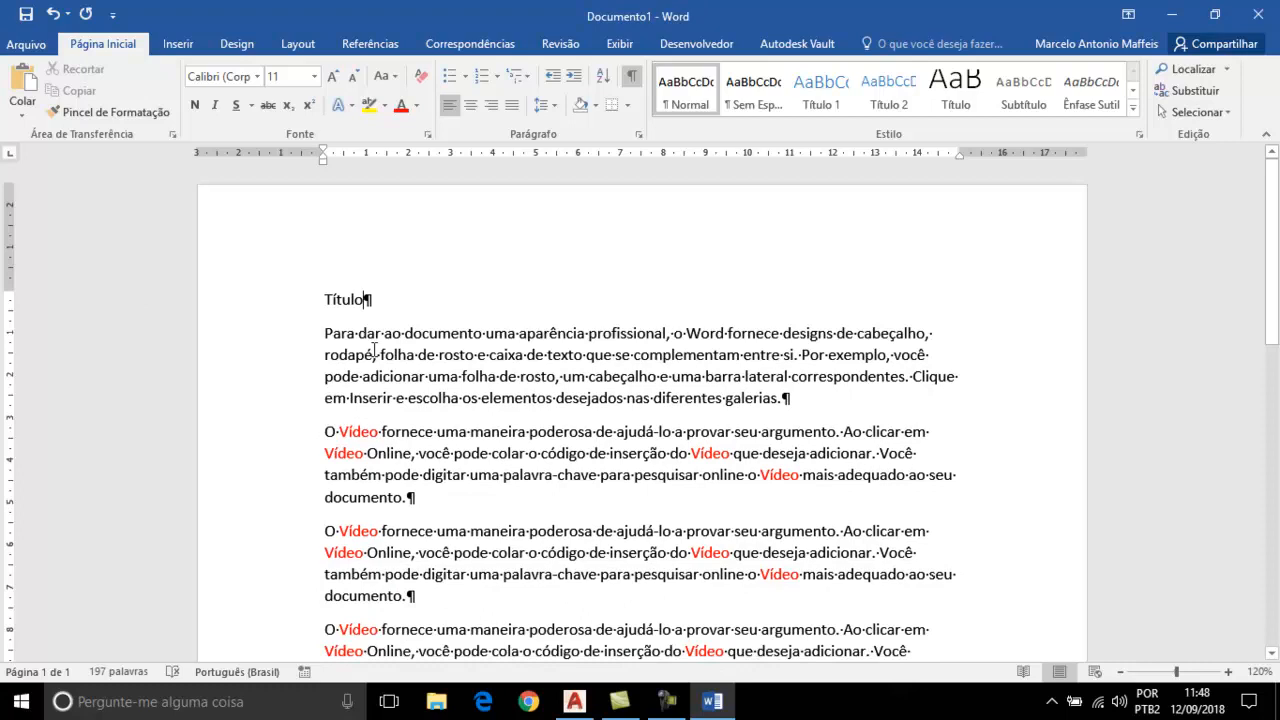
- Delete the empty paragraph at the document's end and one of the two blank paragraphs between the sample lines
scroll(630, 360, down, 9)
scroll(641, 403, up, 6)
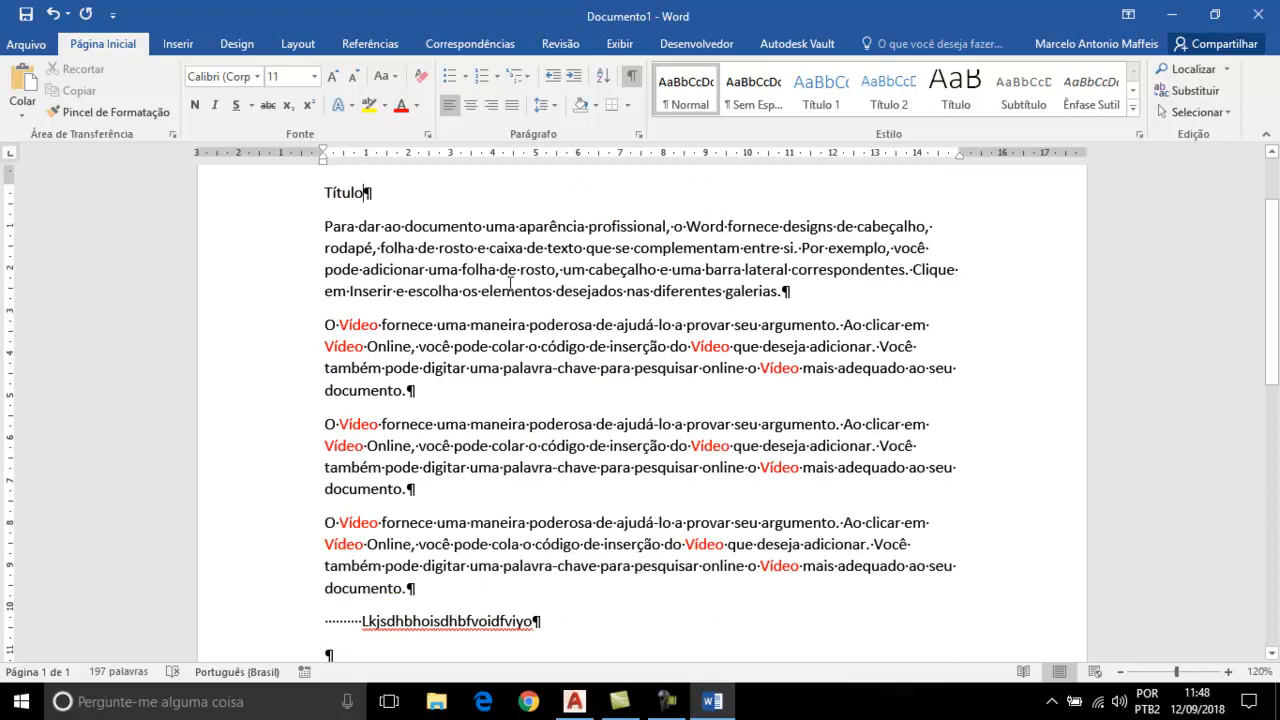
scroll(540, 335, down, 2)
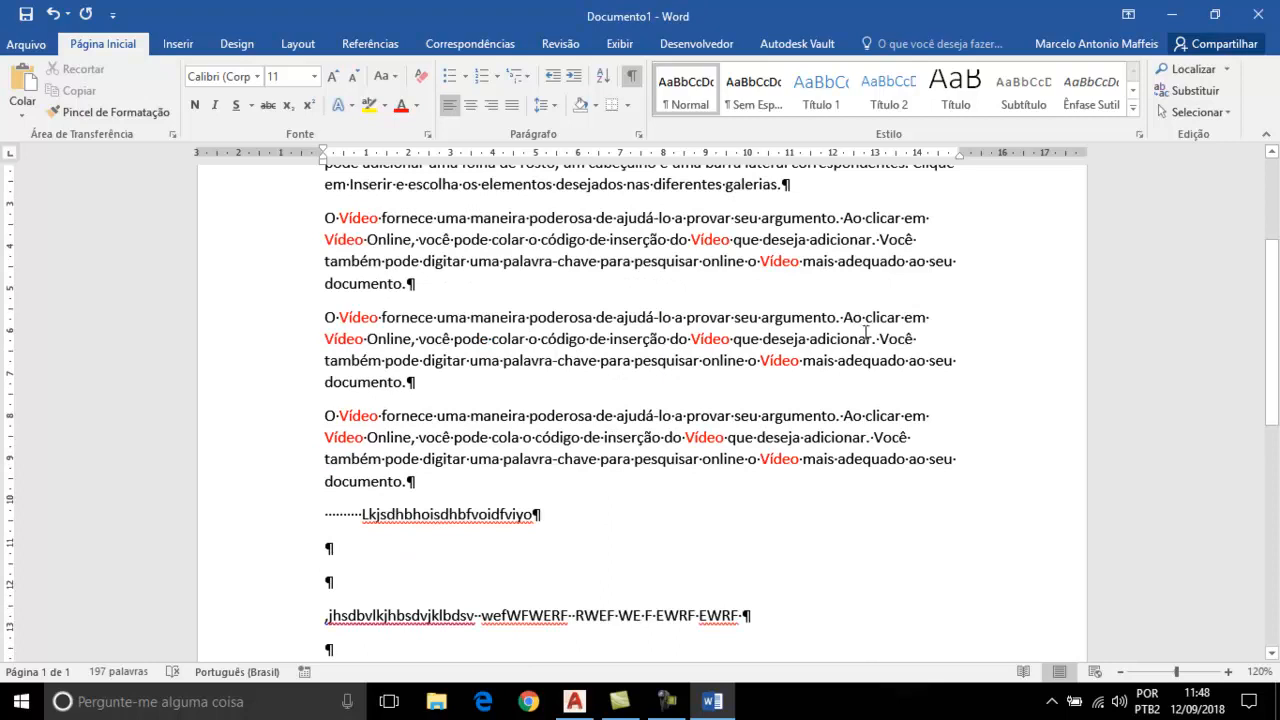
scroll(925, 342, down, 1)
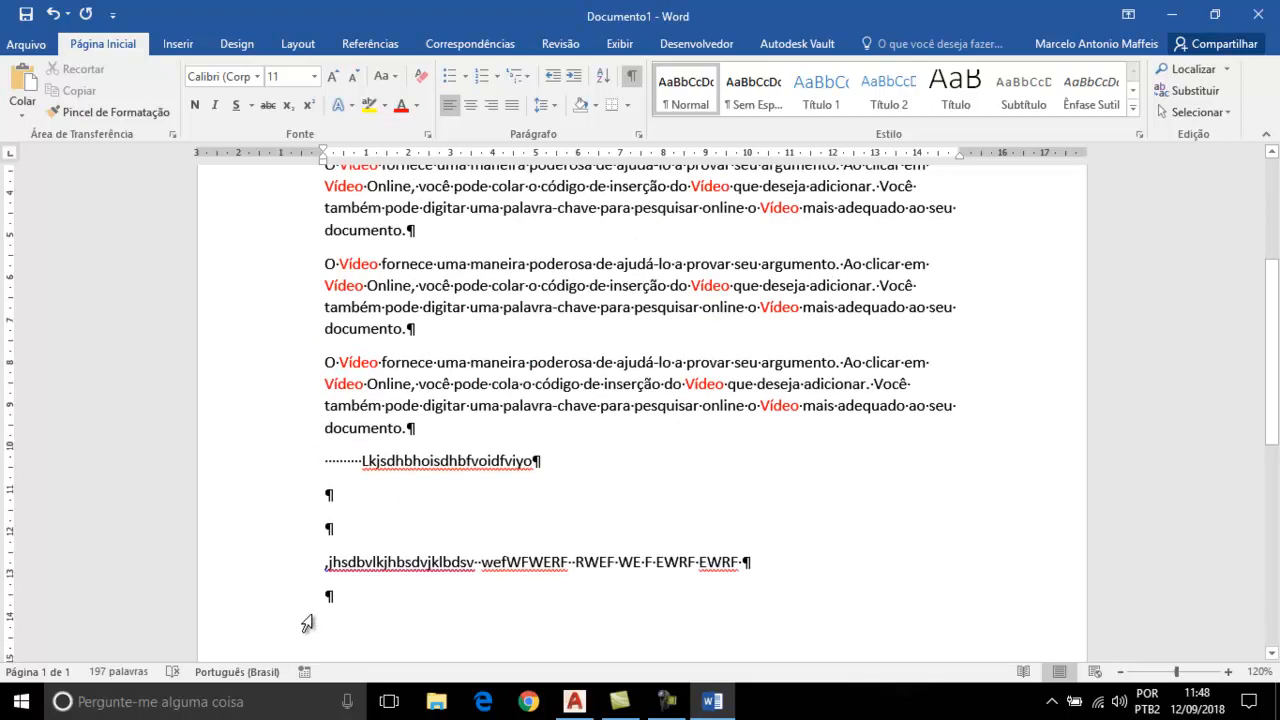
click(376, 592)
key(BackSpace)
click(340, 532)
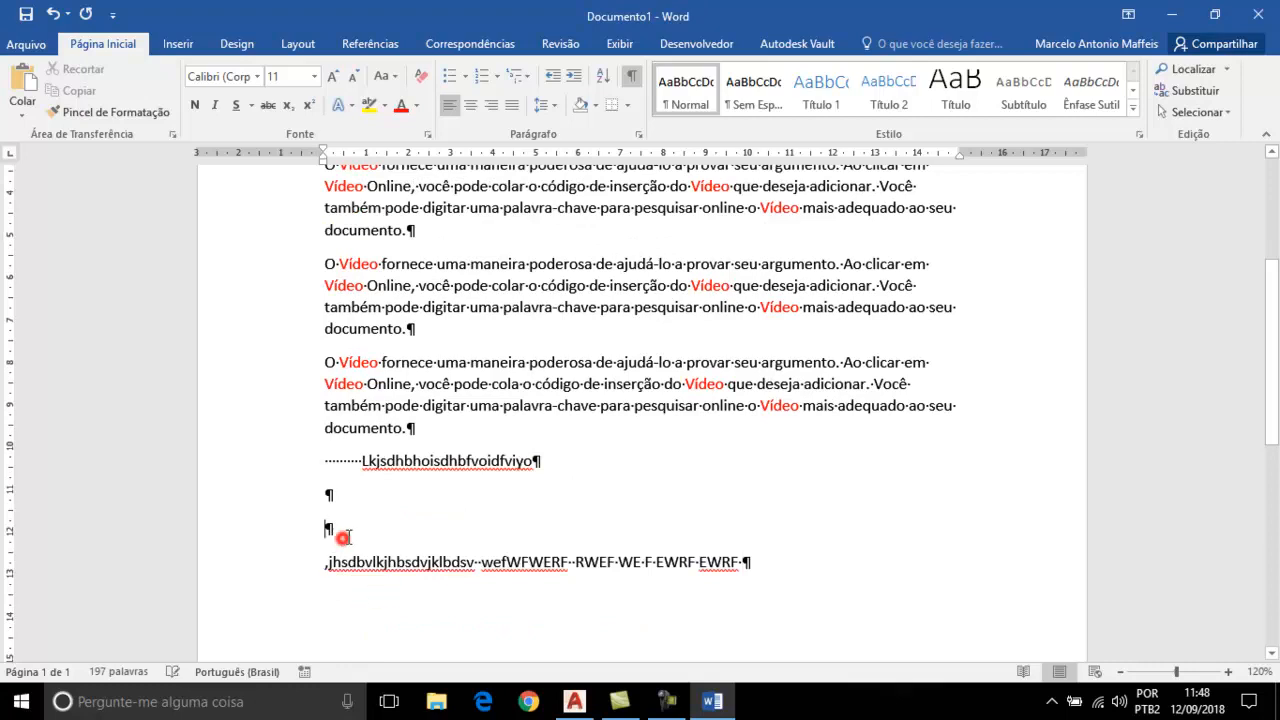
key(BackSpace)
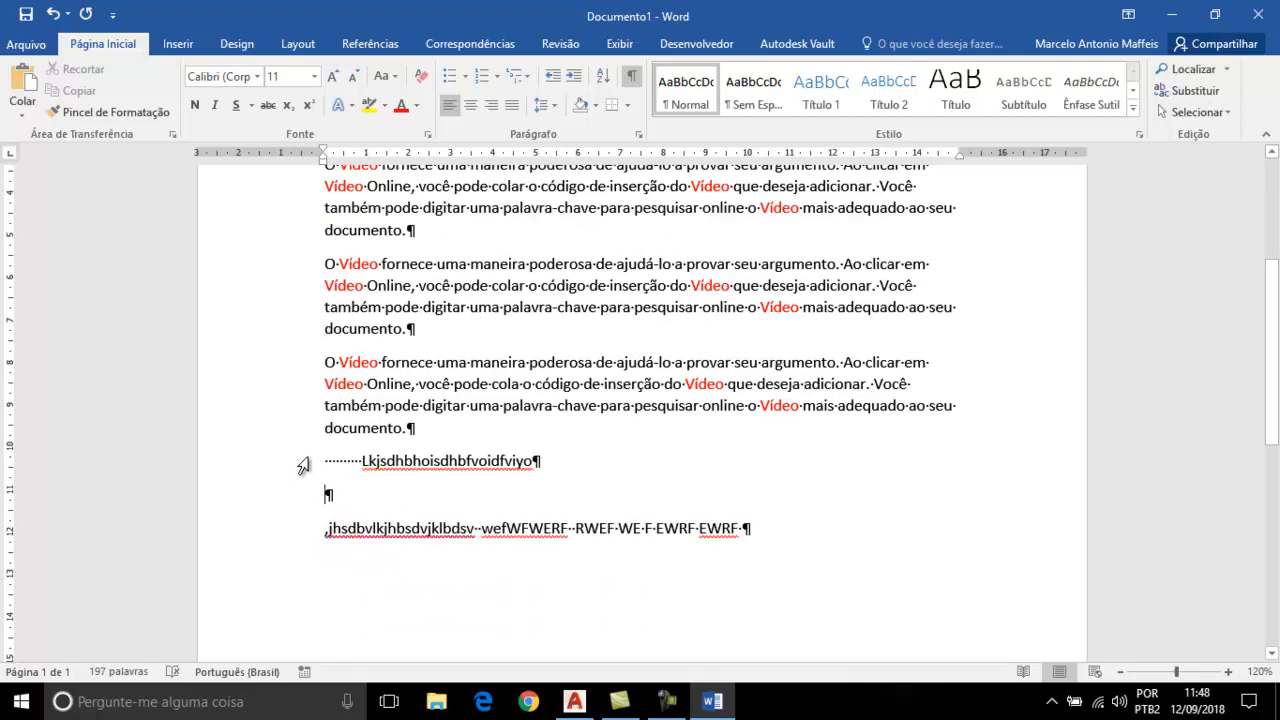
- Delete both nonsense sample lines and the blank paragraph between them, so the text ends at the last "documento."
click(358, 459)
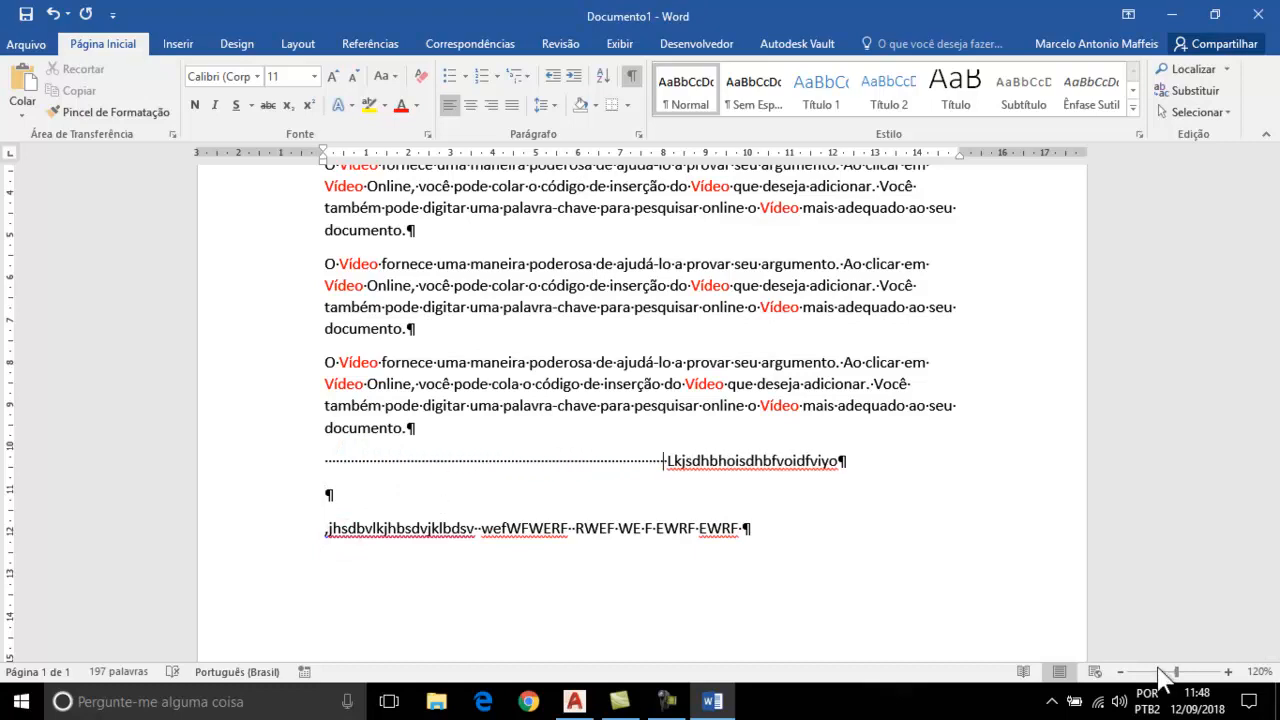
mouse_move(833, 533)
mouse_down()
mouse_move(355, 525)
mouse_move(255, 468)
mouse_up()
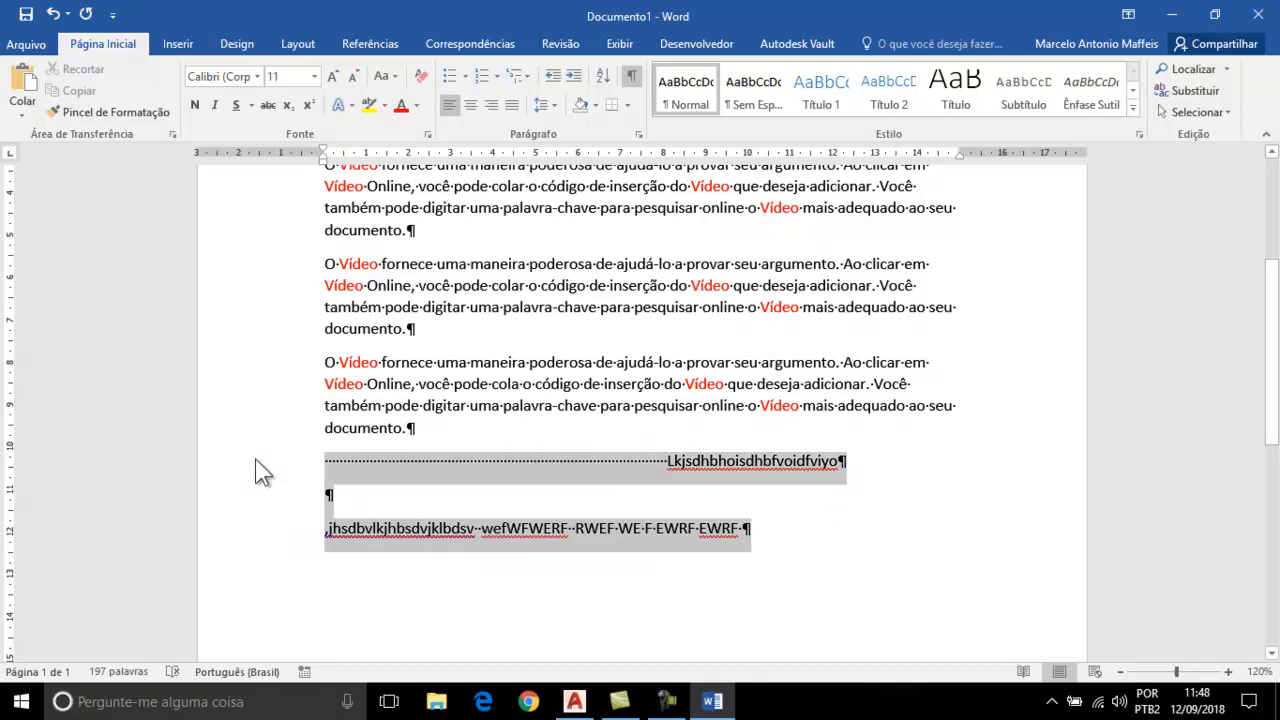
key(BackSpace)
key(BackSpace)
key(BackSpace)
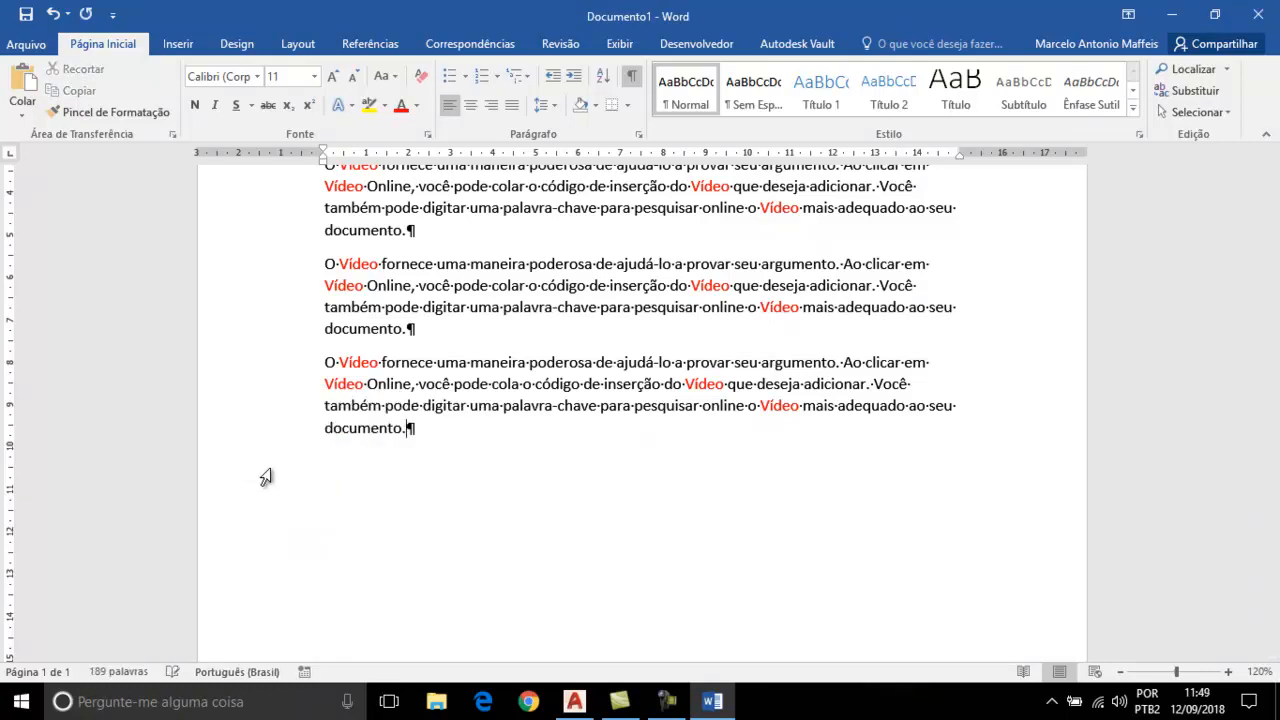
- Hide the formatting marks and look over the cleaned-up document
scroll(266, 475, up, 4)
click(632, 84)
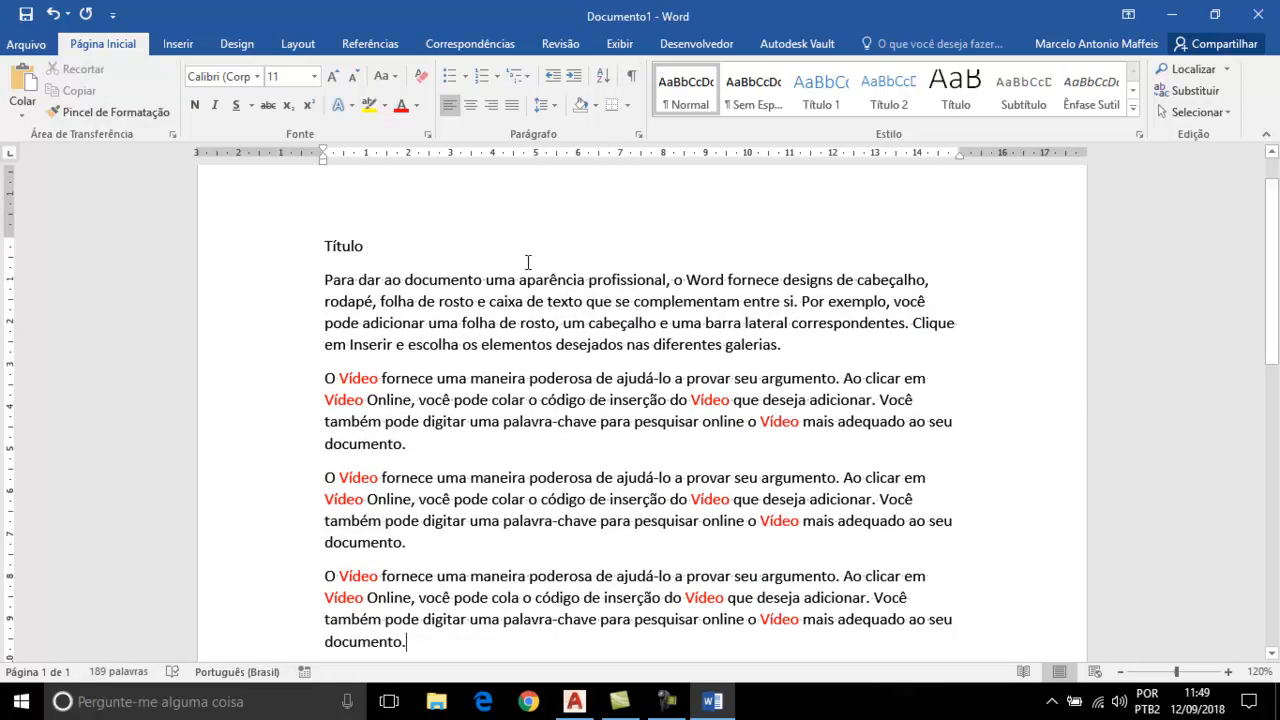
scroll(526, 343, down, 3)
scroll(525, 344, up, 4)
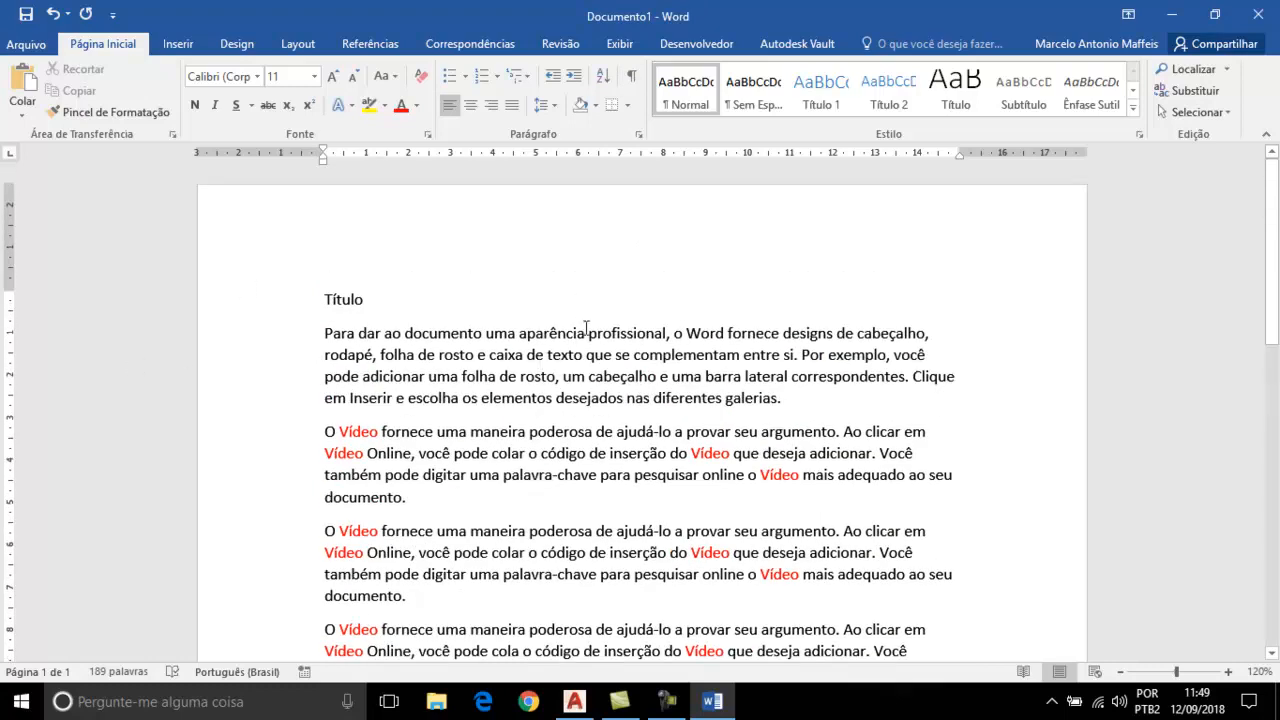
scroll(816, 396, down, 3)
scroll(816, 396, up, 3)
scroll(538, 314, down, 1)
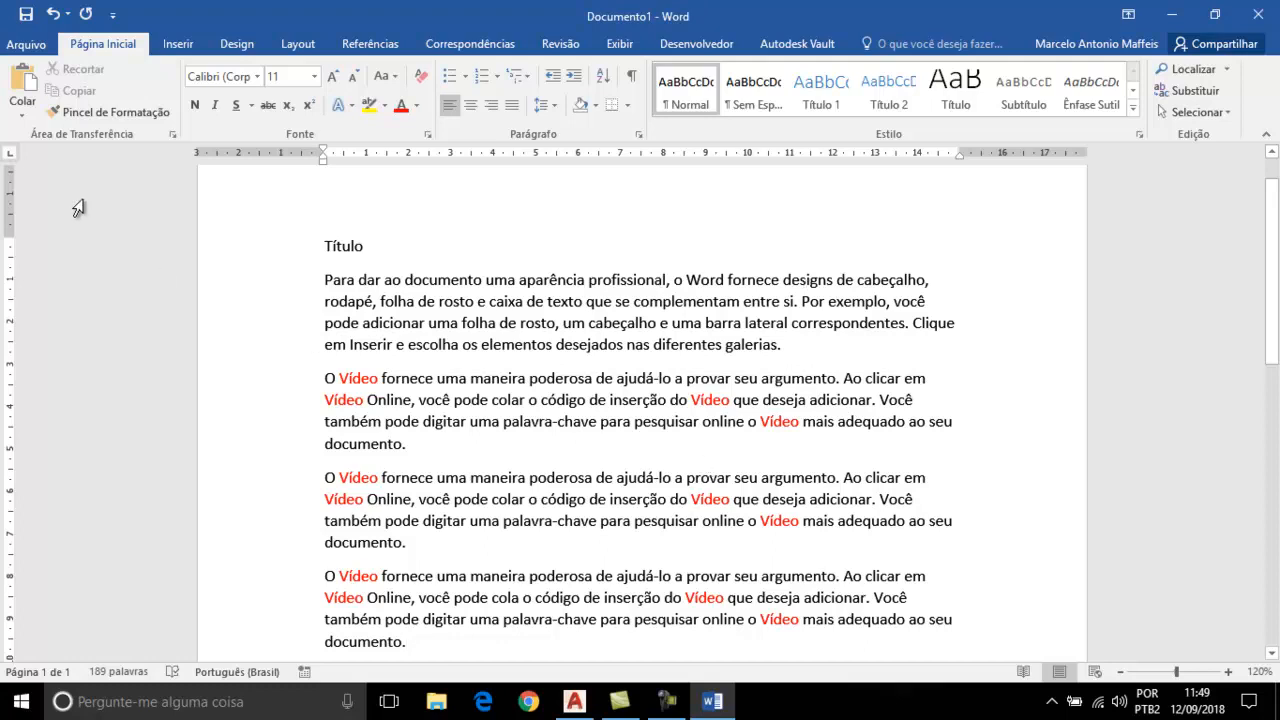
- Save the document to the desktop folder Área de Trabalho as "Aula 1 Word", with the type Documento do Word (*.docx)
click(34, 45)
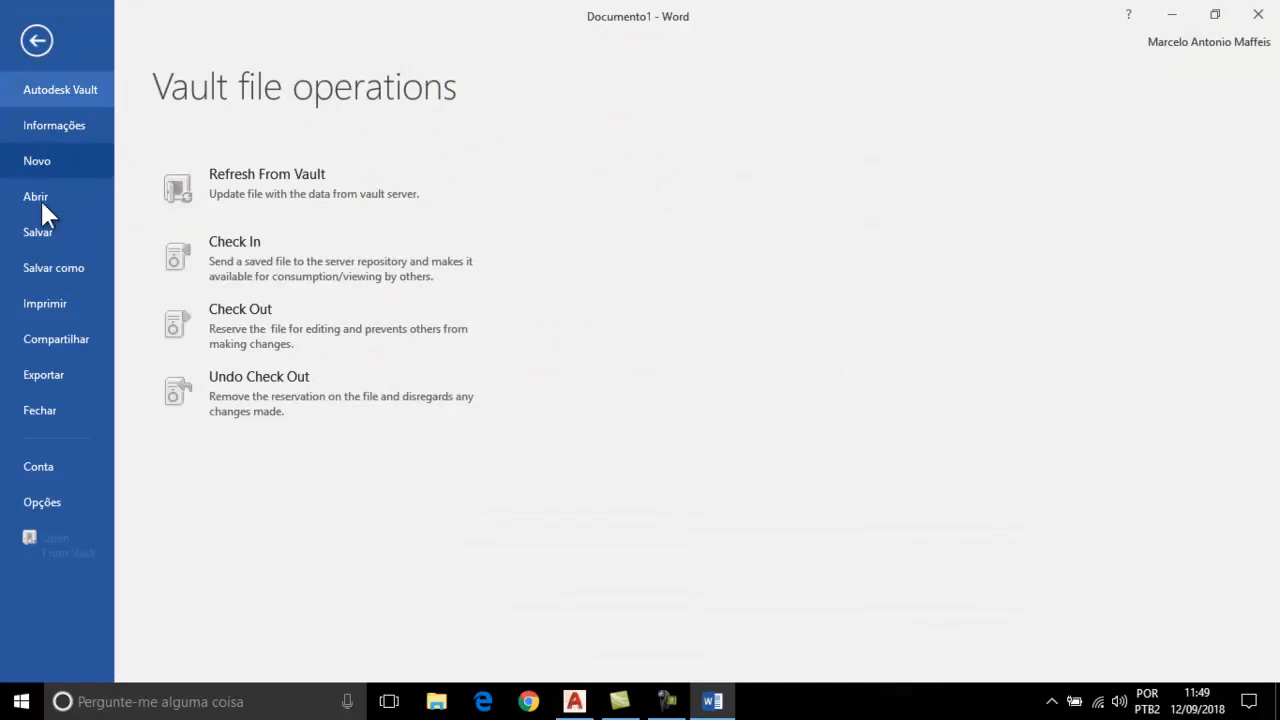
click(40, 234)
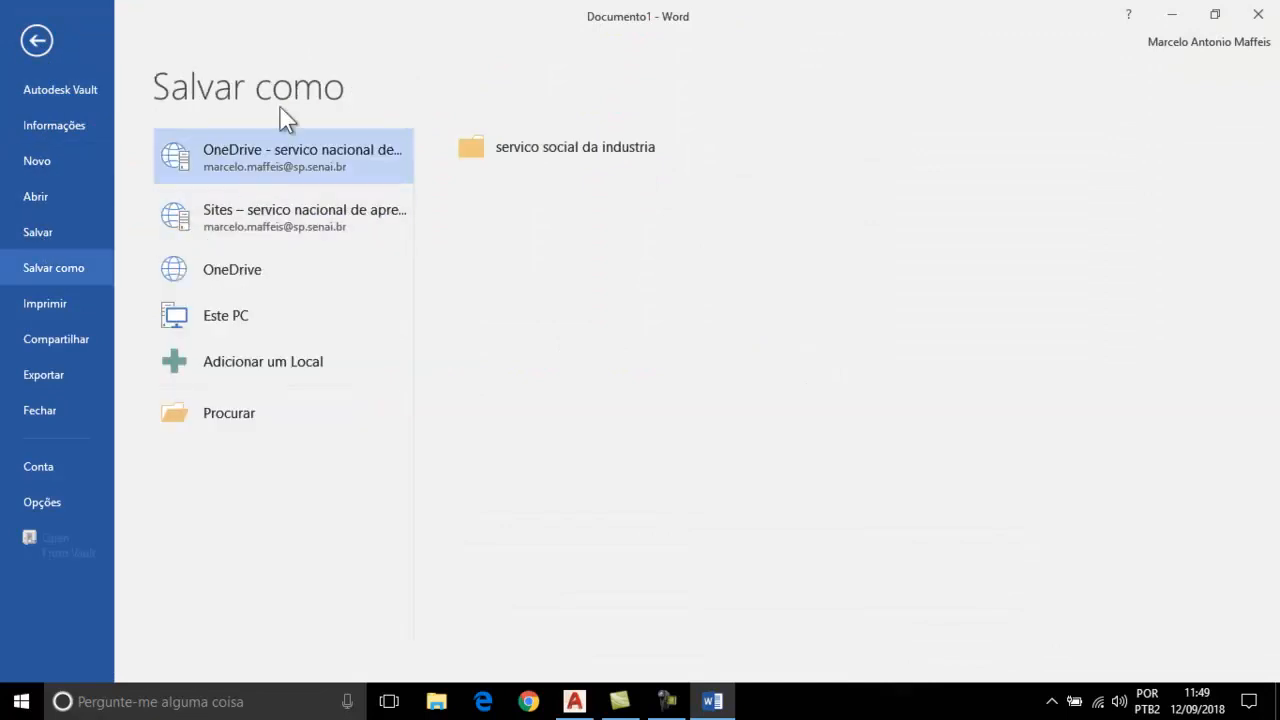
double_click(266, 334)
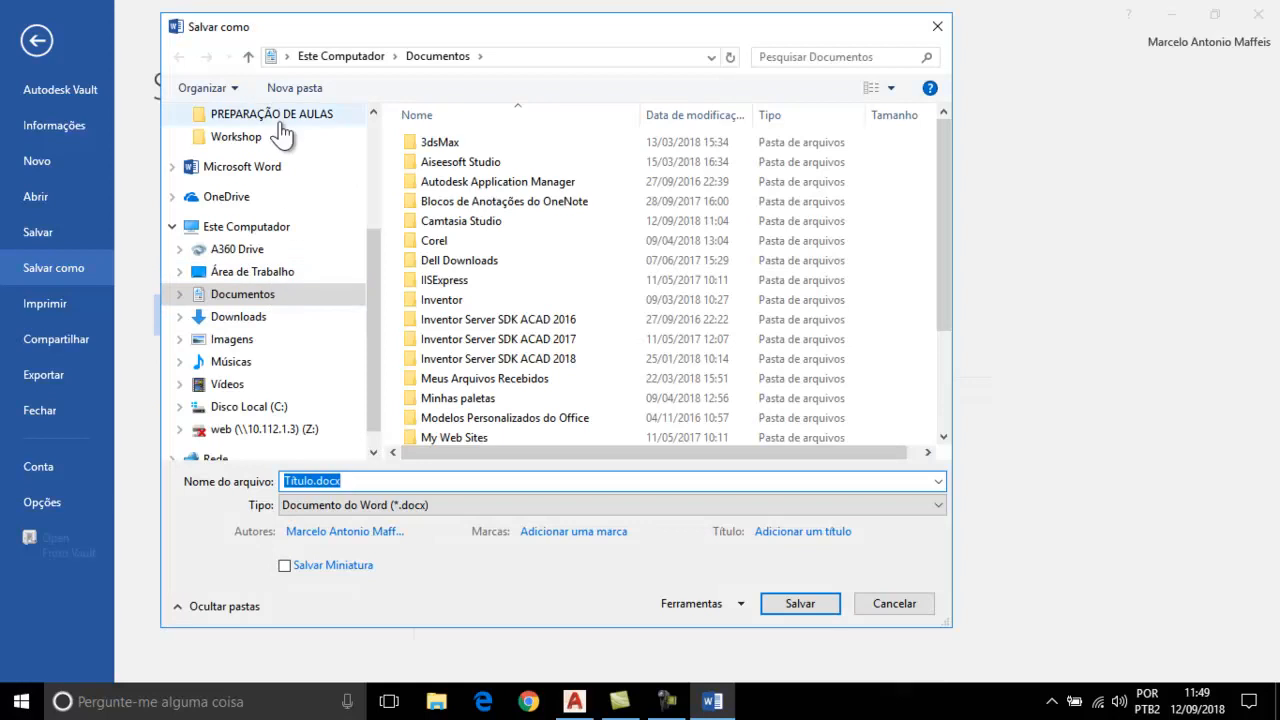
click(229, 273)
double_click(380, 487)
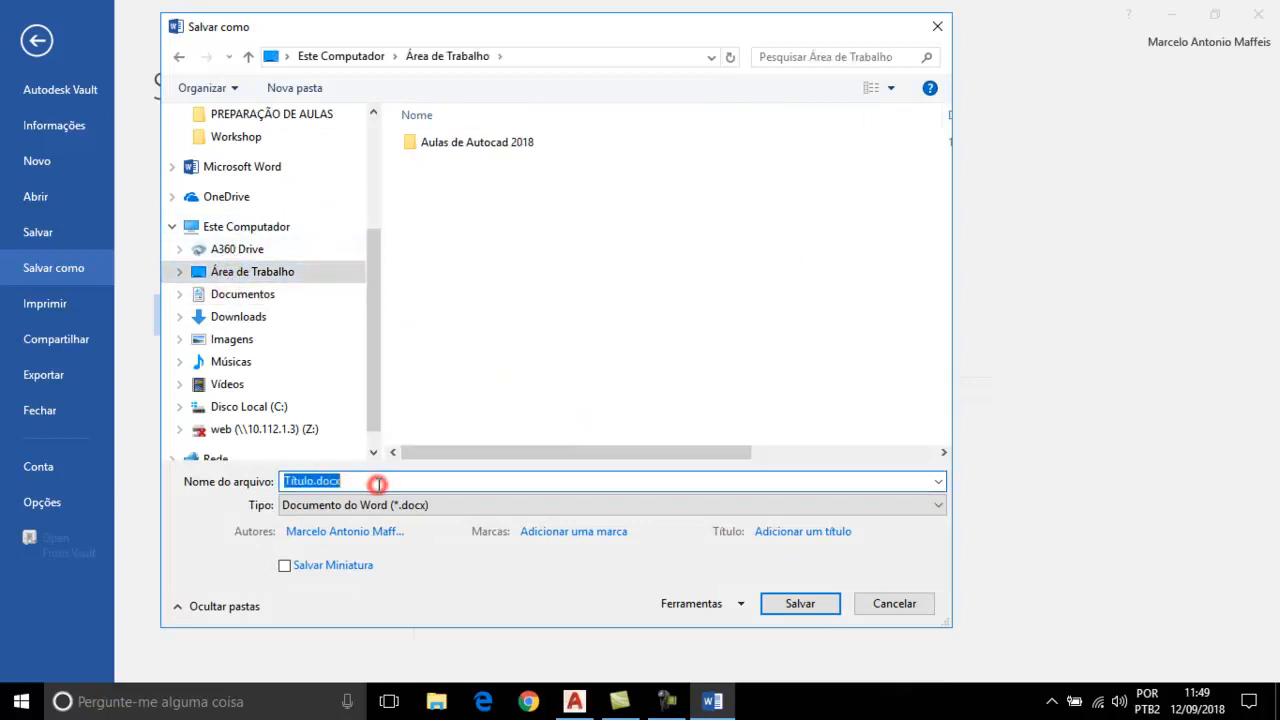
key(BackSpace)
text(Au)
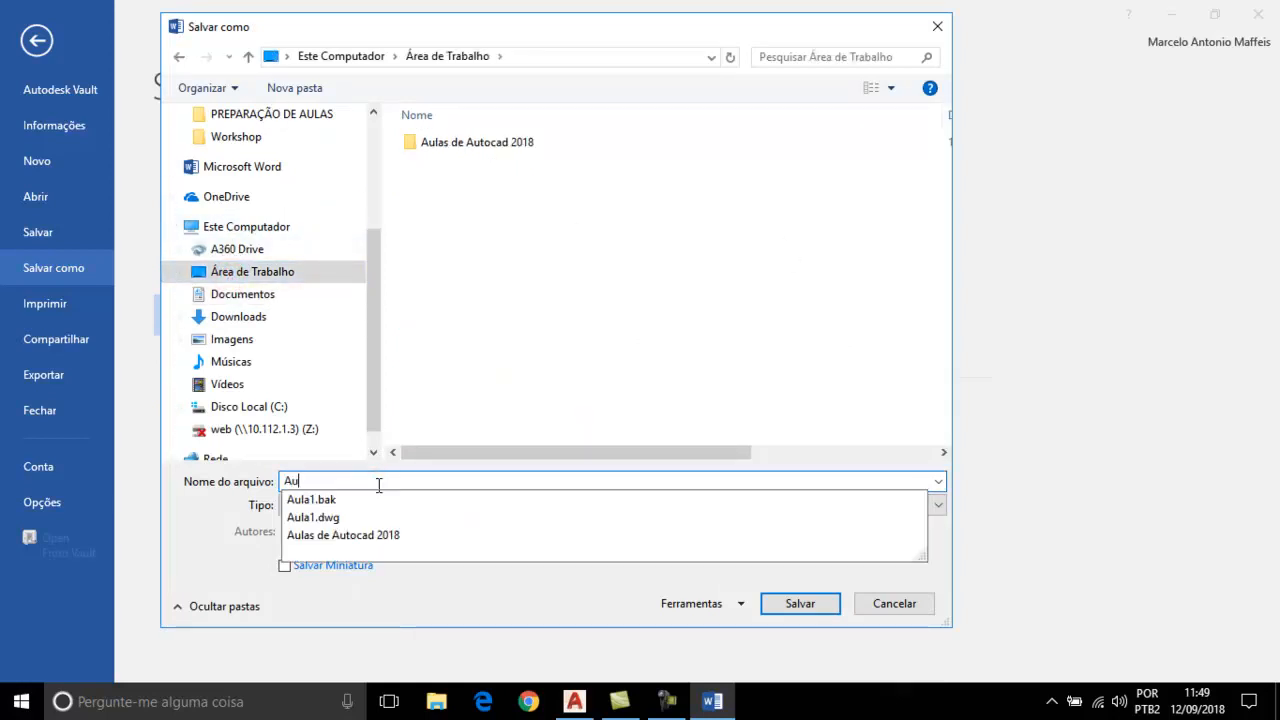
text(la 1 Word)
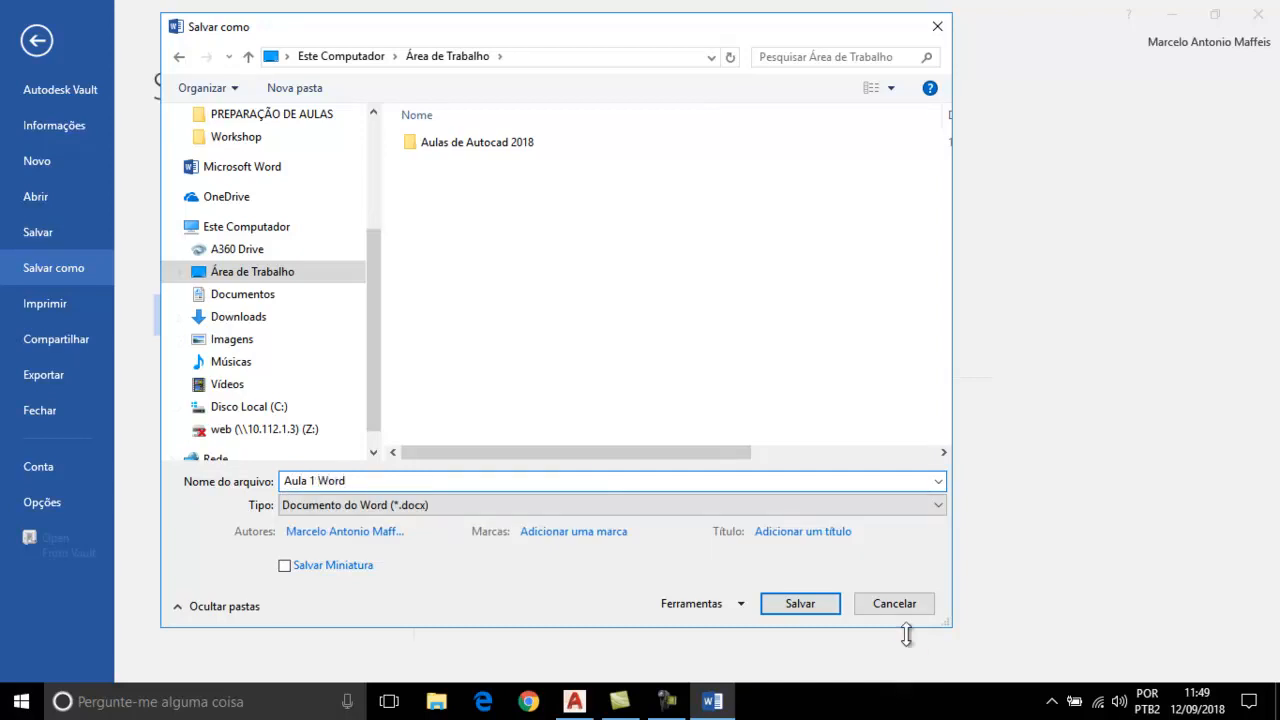
click(452, 504)
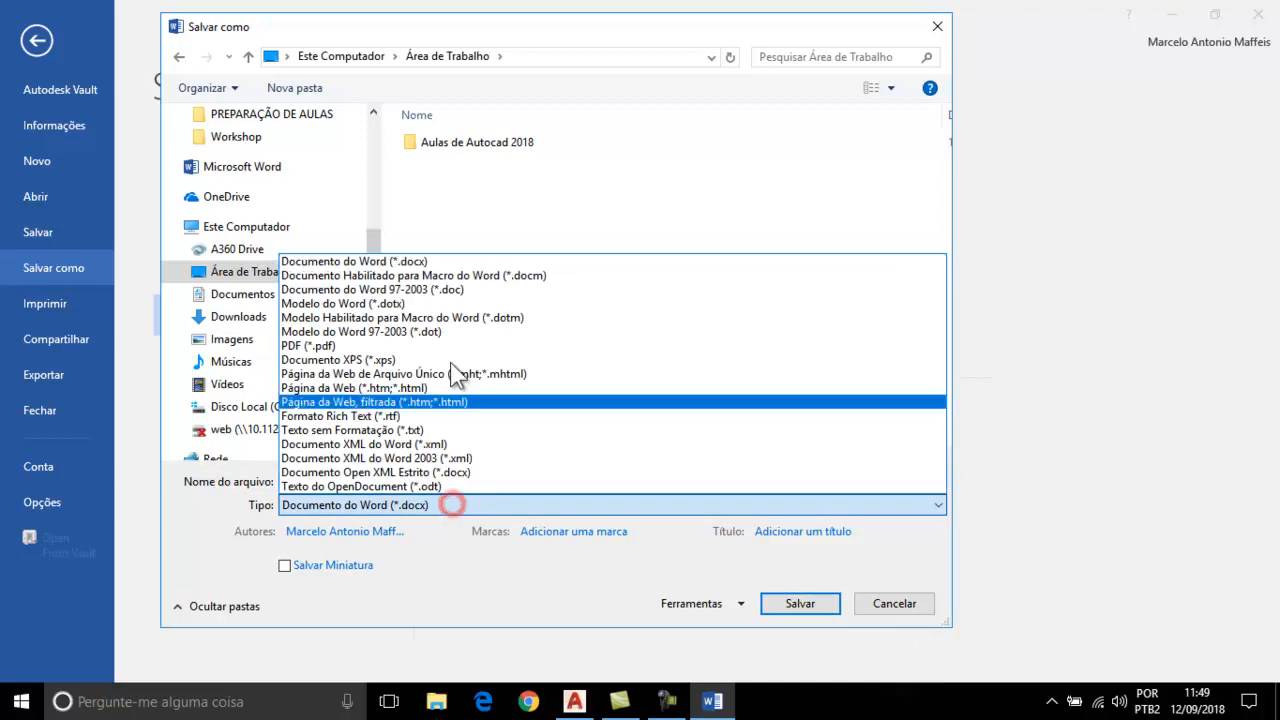
click(430, 506)
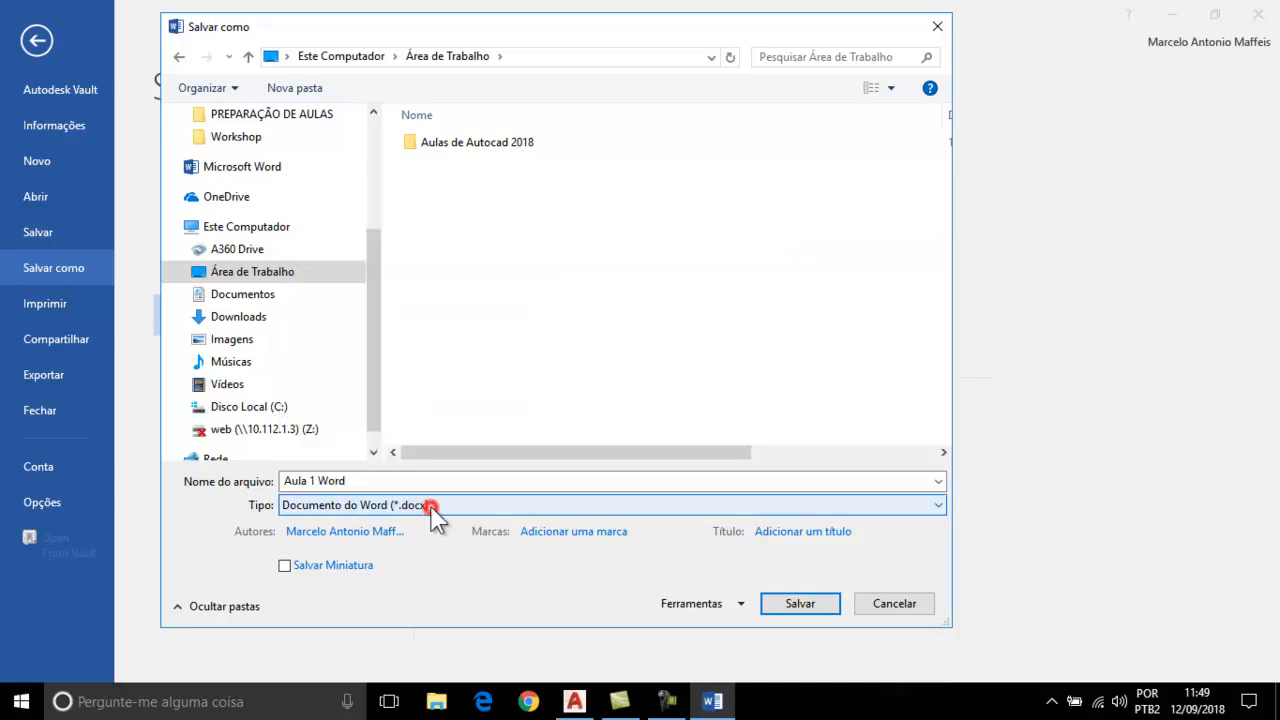
click(803, 600)
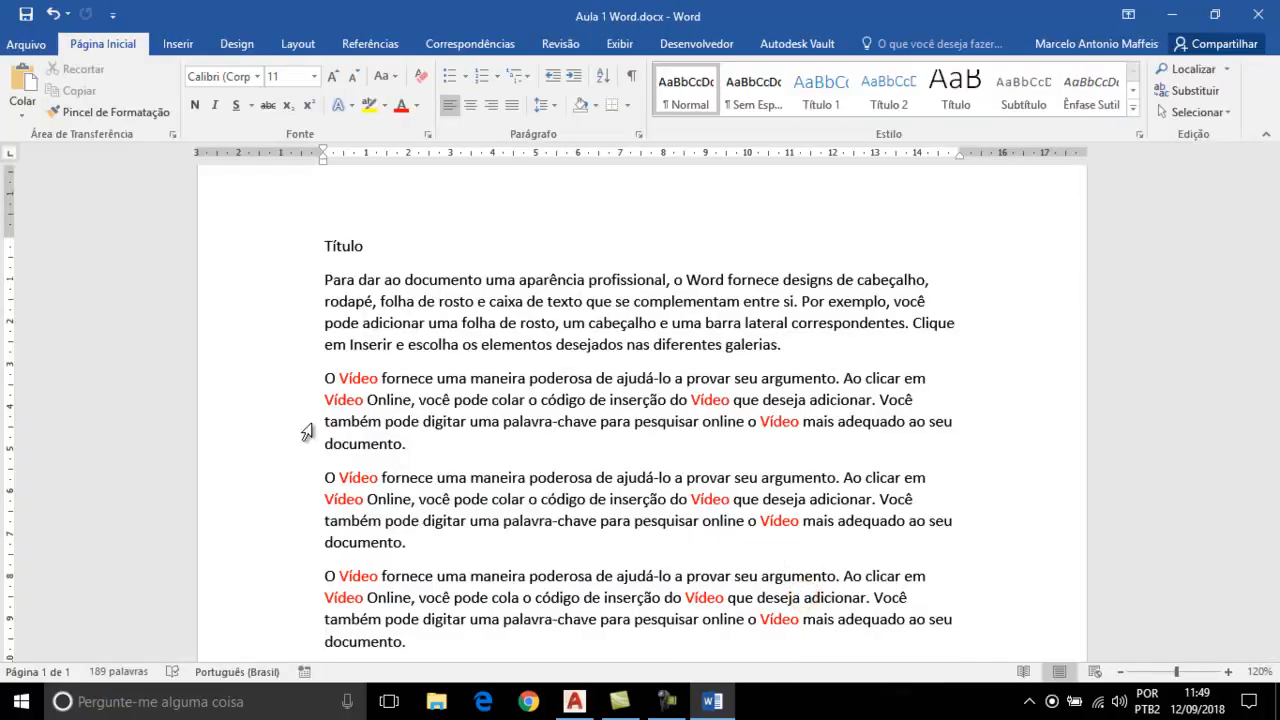
scroll(920, 471, down, 1)
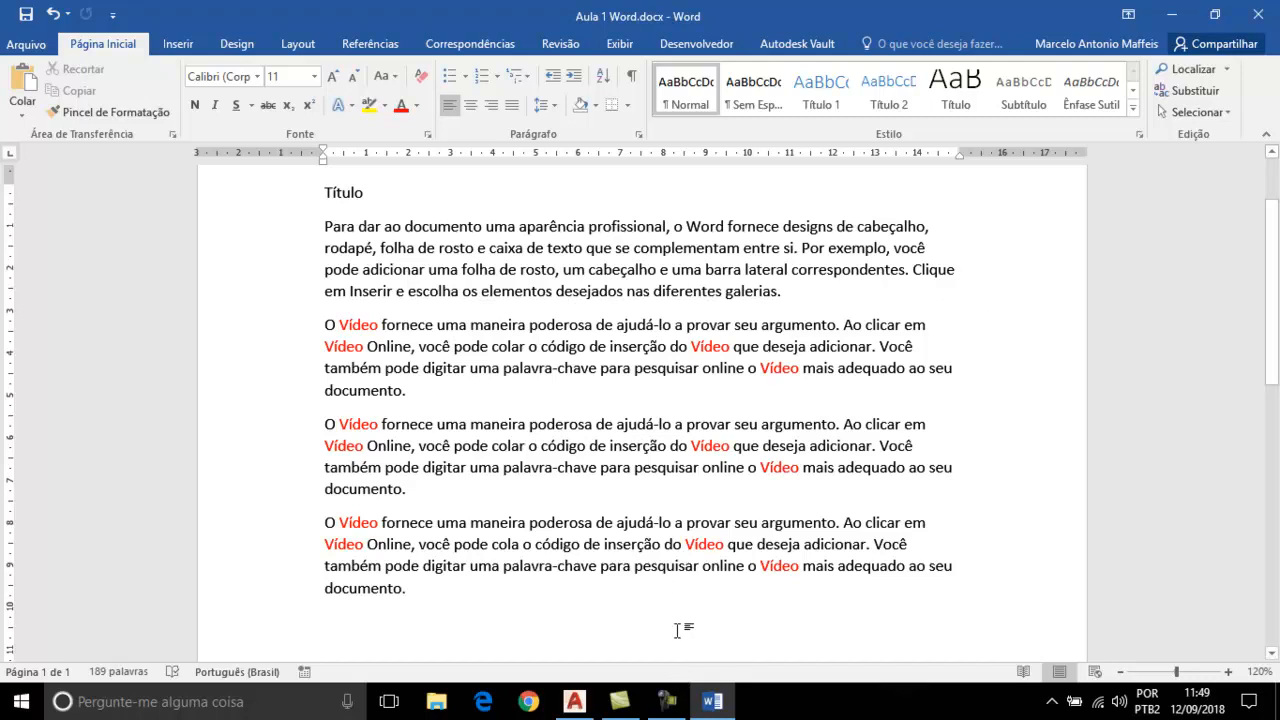
click(668, 705)
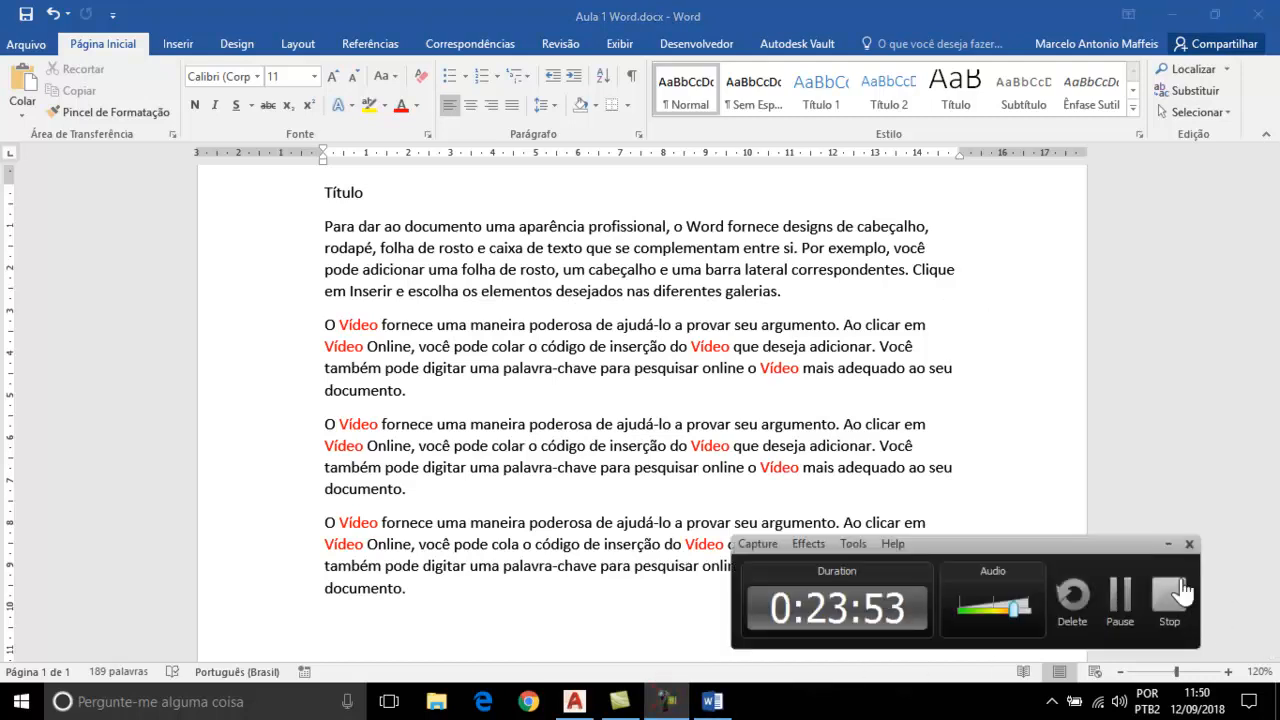